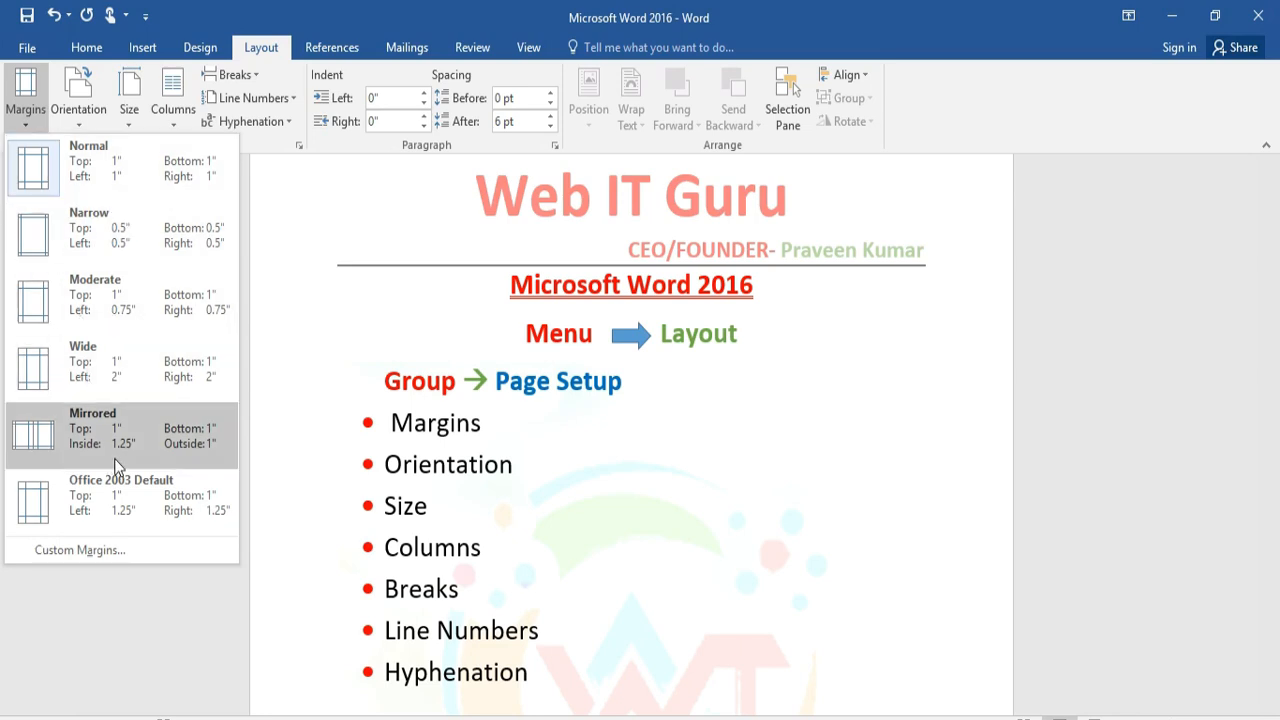
- Open the custom margins settings and move the dialog aside so the document page is visible
{"action": "left_click", "coordinate": [117, 549]}
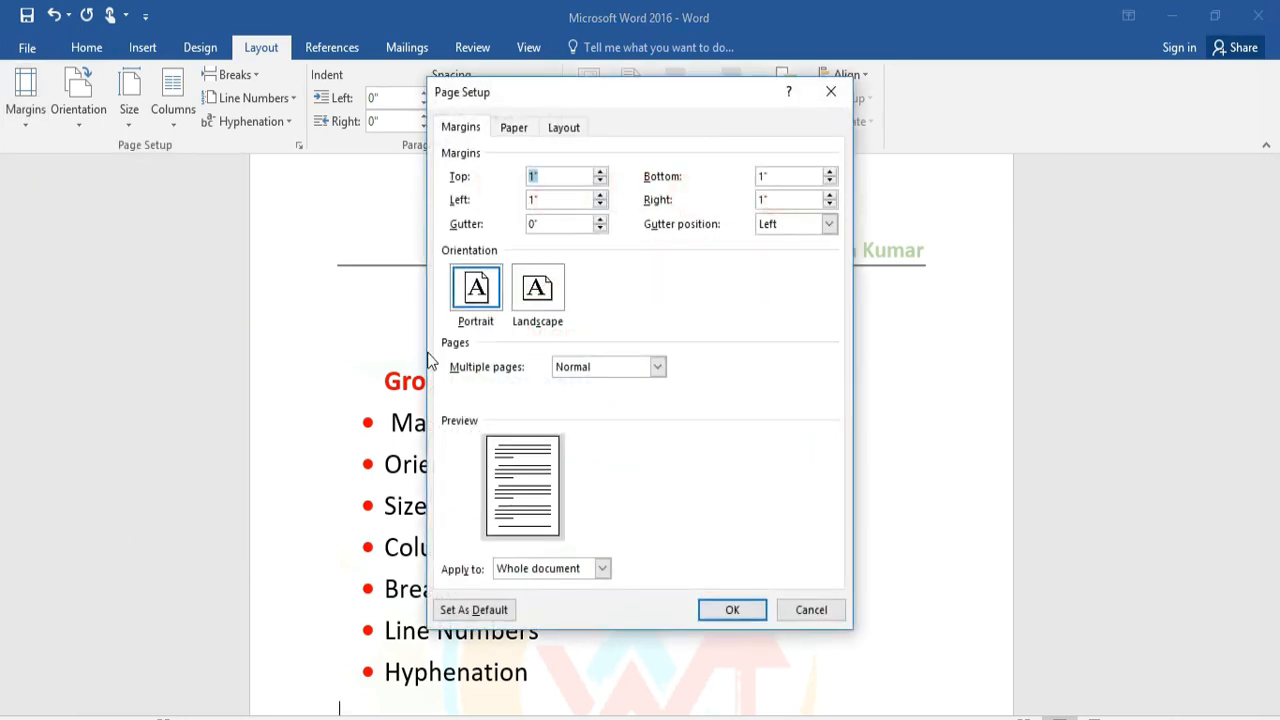
{"action": "left_click_drag", "start_coordinate": [678, 97], "coordinate": [303, 190]}
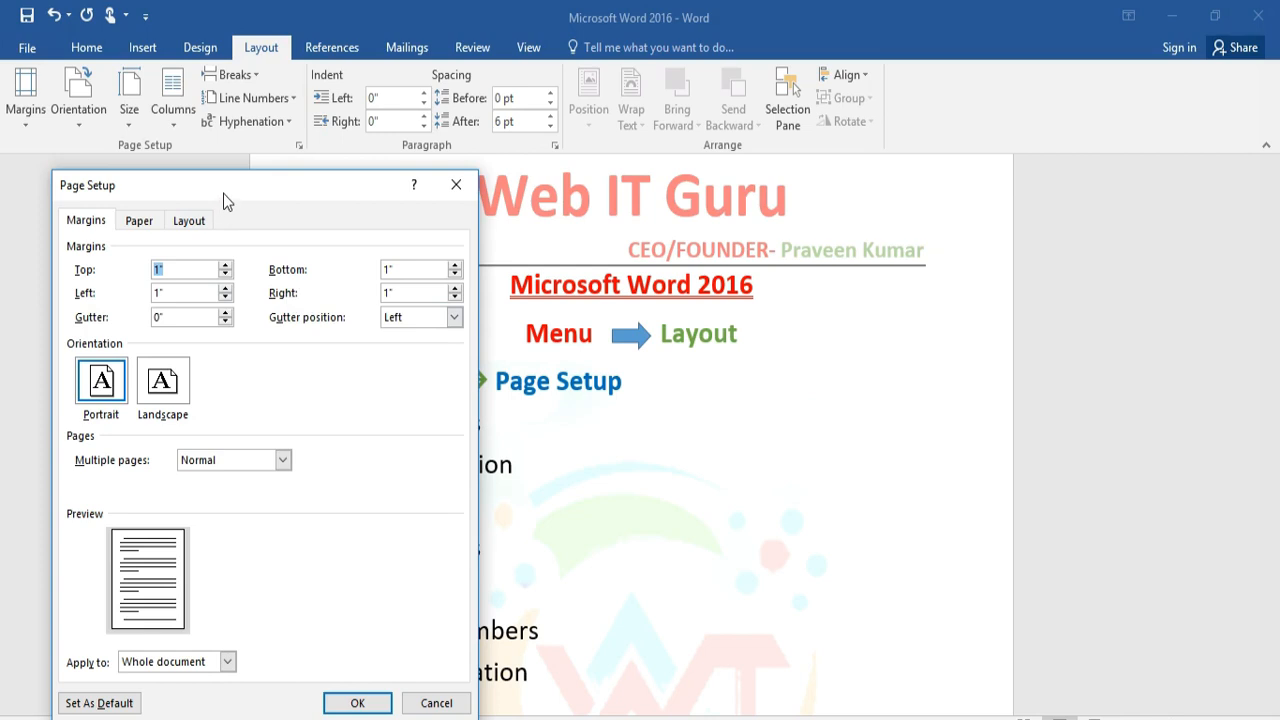
{"action": "left_click", "coordinate": [470, 719]}
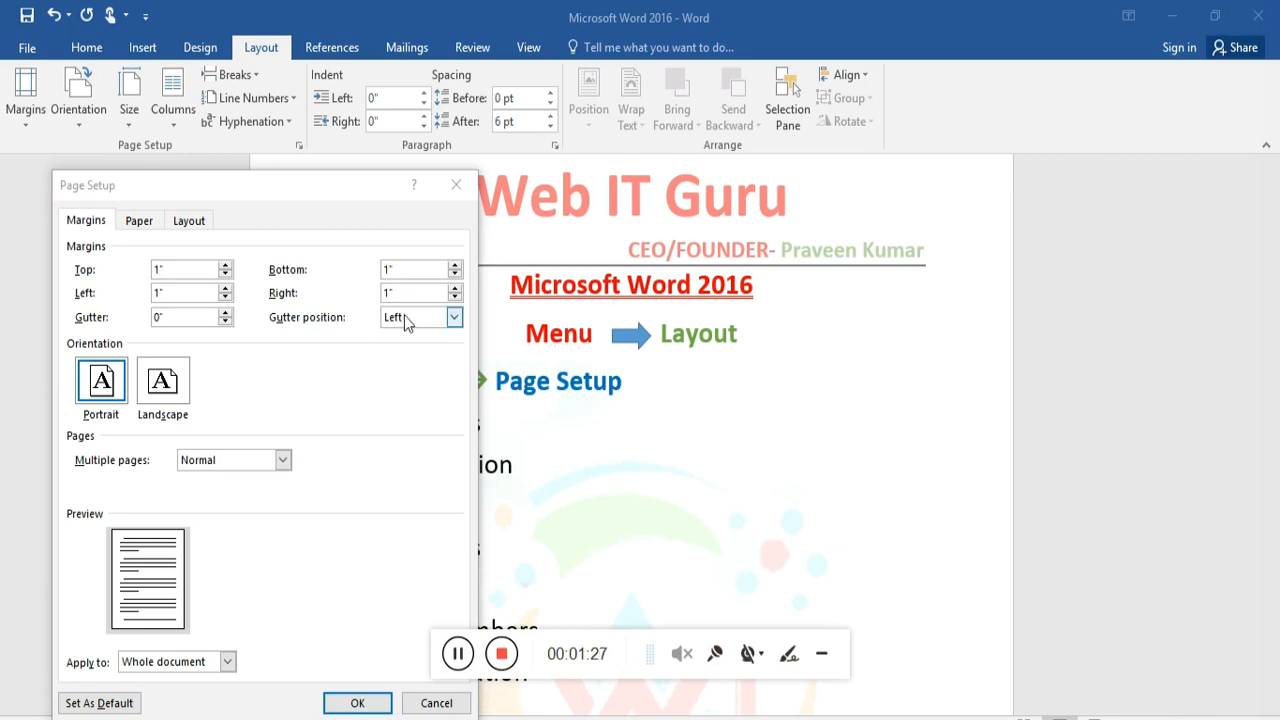
- Switch the gutter position to Top and back to Left
{"action": "left_click", "coordinate": [453, 317]}
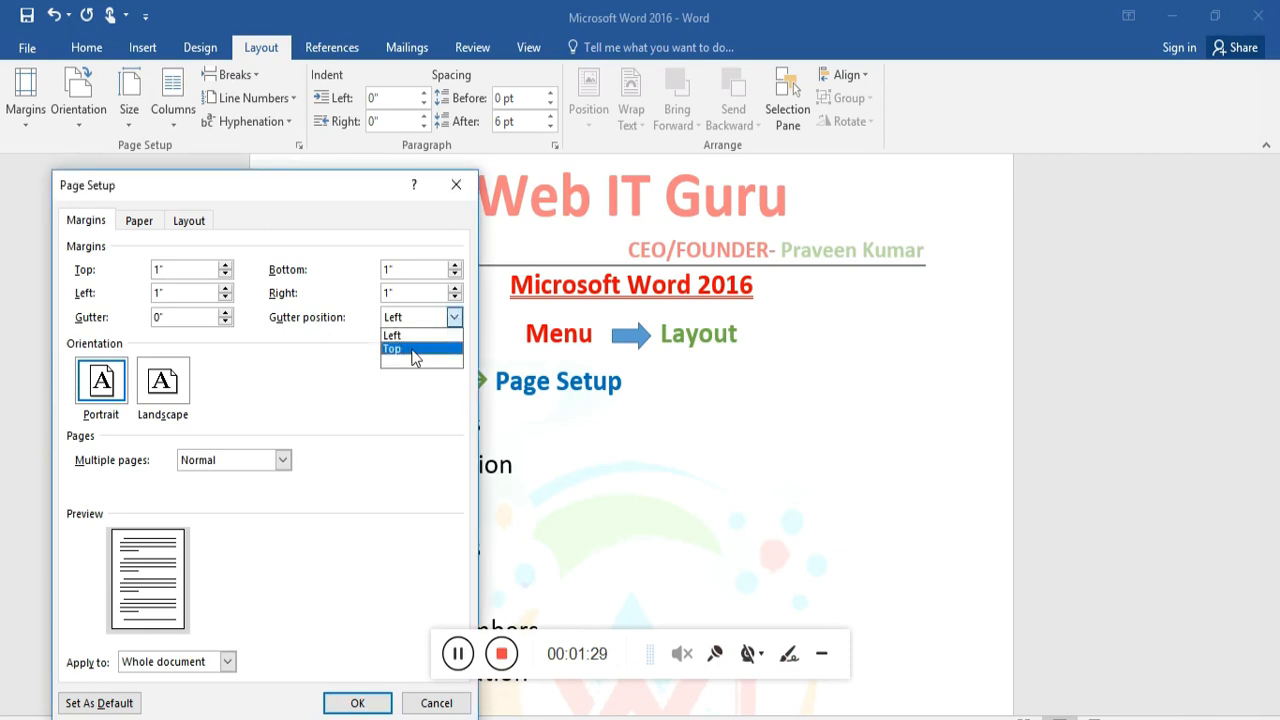
{"action": "left_click", "coordinate": [438, 345]}
{"action": "left_click", "coordinate": [455, 318]}
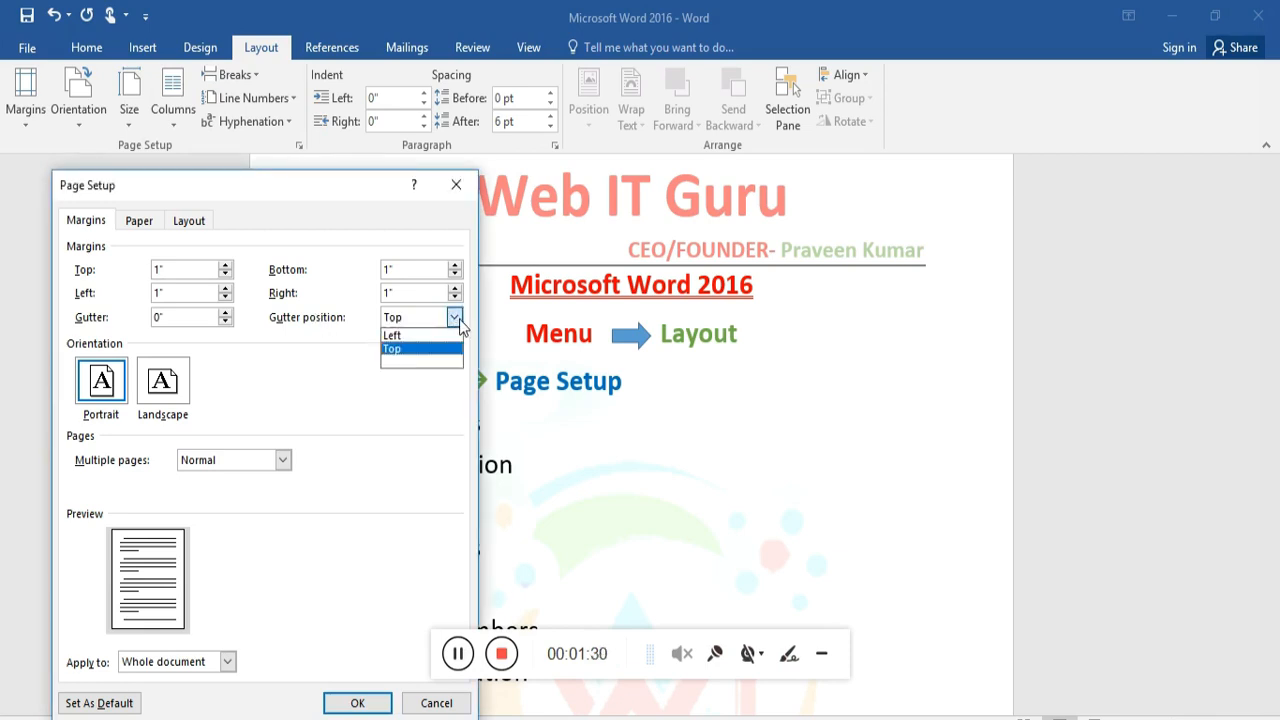
{"action": "left_click", "coordinate": [404, 352]}
{"action": "left_click", "coordinate": [405, 322]}
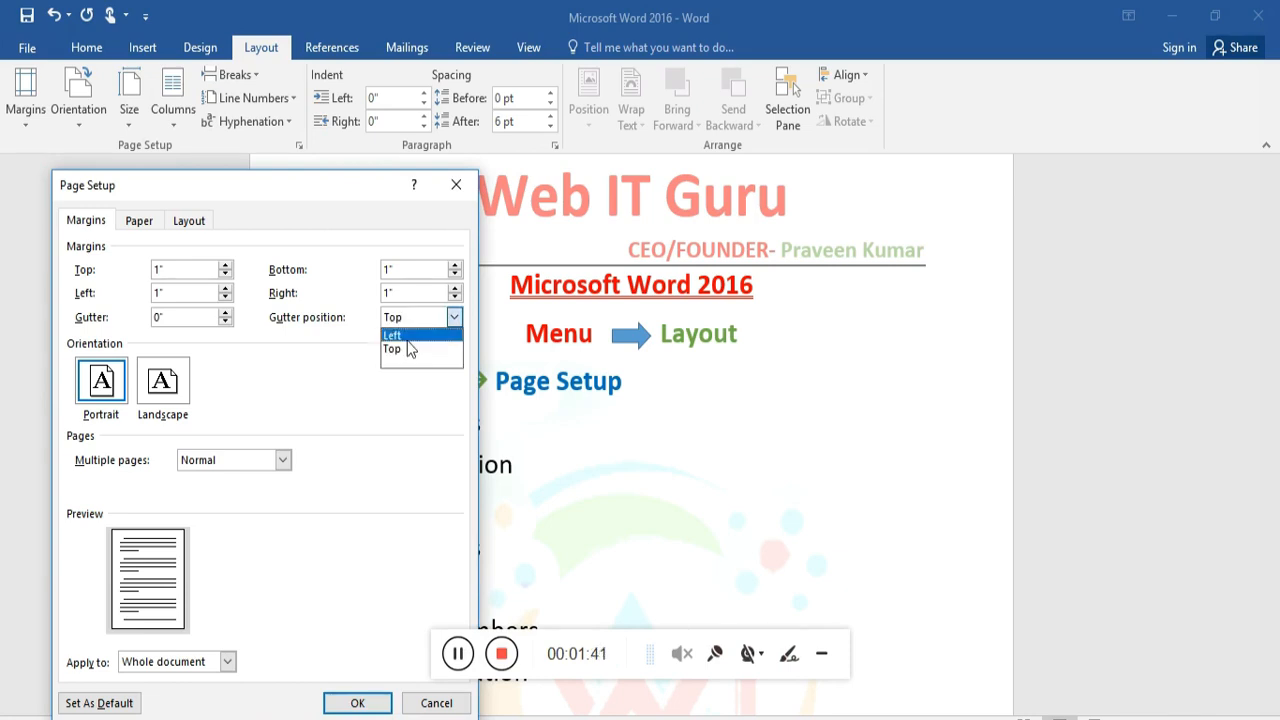
{"action": "left_click", "coordinate": [409, 337]}
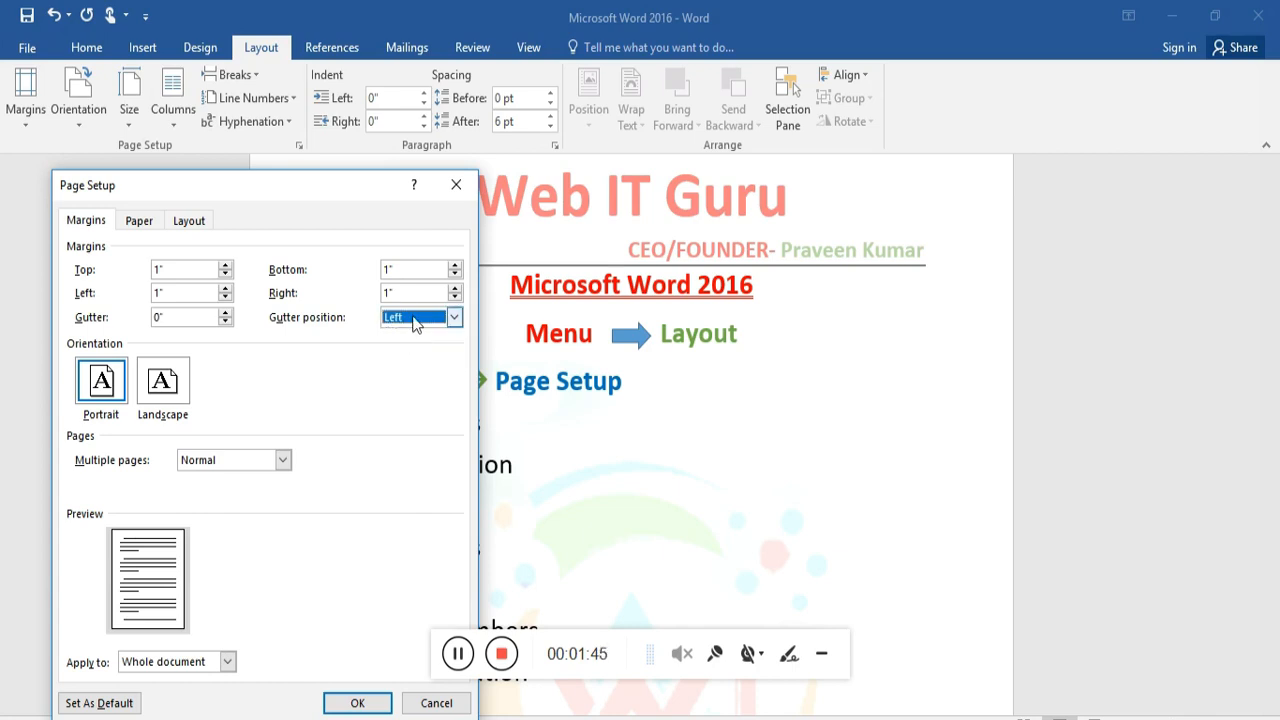
- Set the gutter to 1.5" and its position to Top
{"action": "left_click", "coordinate": [226, 313]}
{"action": "left_click", "coordinate": [226, 313]}
{"action": "left_click", "coordinate": [226, 313]}
{"action": "left_click", "coordinate": [226, 313]}
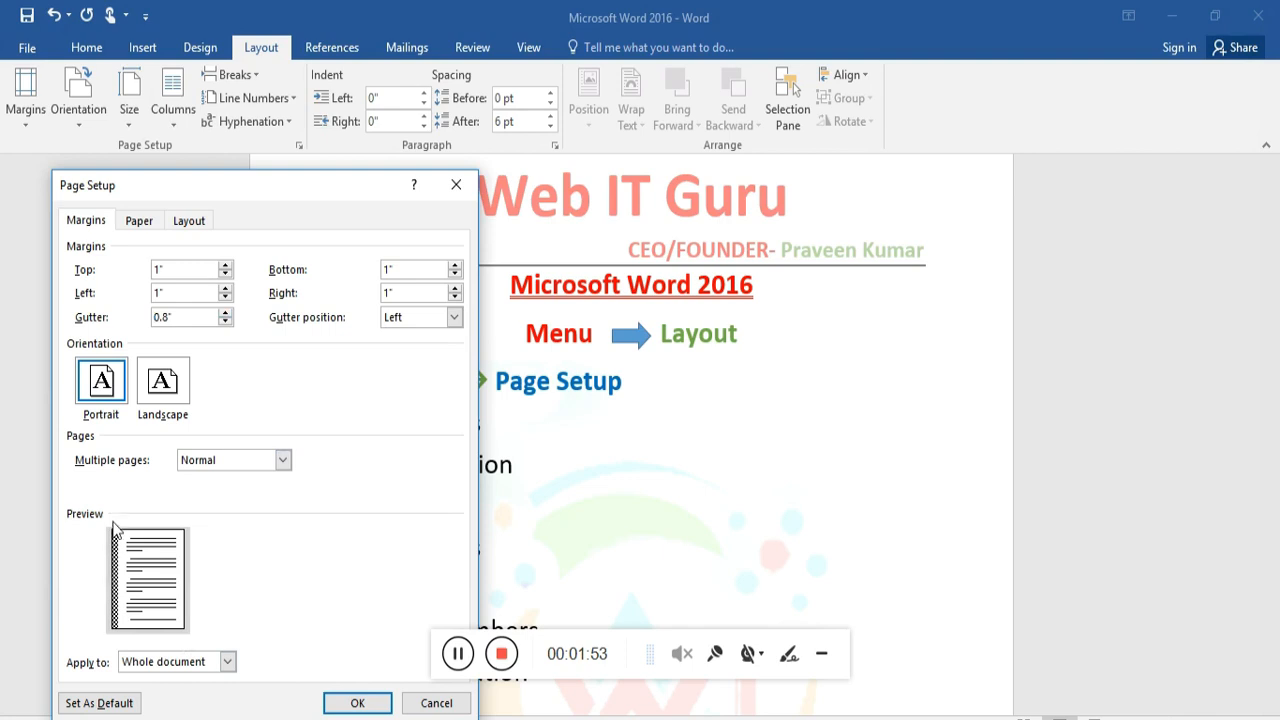
{"action": "left_click", "coordinate": [226, 312]}
{"action": "left_click", "coordinate": [226, 312]}
{"action": "left_click", "coordinate": [226, 312]}
{"action": "left_click", "coordinate": [226, 312]}
{"action": "left_click", "coordinate": [226, 312]}
{"action": "left_click", "coordinate": [226, 312]}
{"action": "left_click", "coordinate": [226, 312]}
{"action": "left_click", "coordinate": [410, 318]}
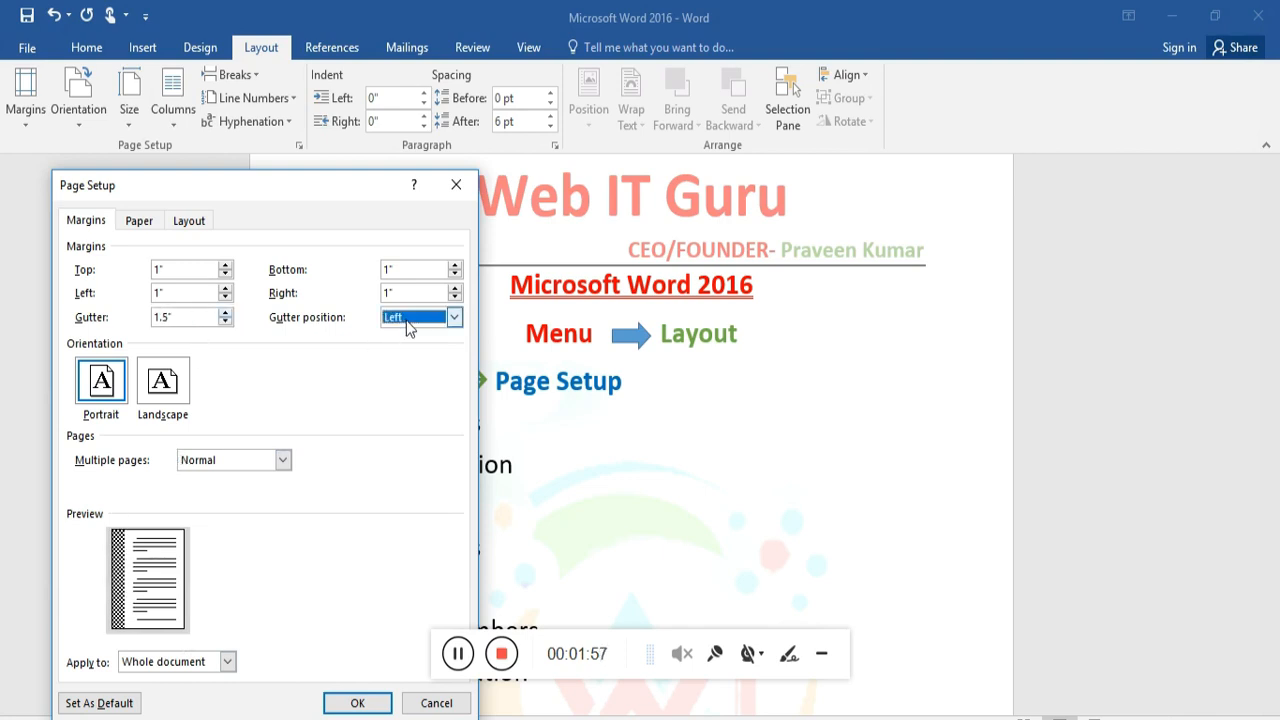
{"action": "left_click", "coordinate": [403, 349]}
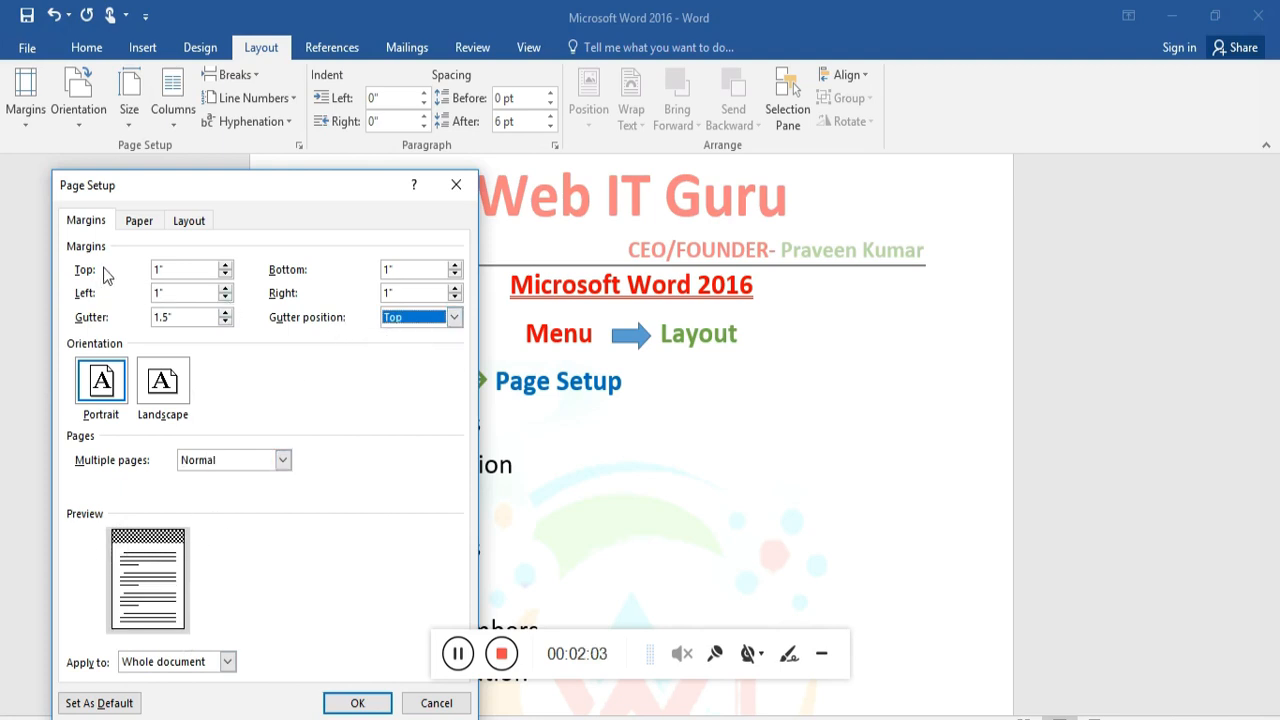
- Increase the top page margin to 1.7"
{"action": "left_click", "coordinate": [225, 266]}
{"action": "left_click", "coordinate": [225, 266]}
{"action": "left_click", "coordinate": [225, 266]}
{"action": "left_click", "coordinate": [225, 266]}
{"action": "left_click", "coordinate": [225, 266]}
{"action": "left_click", "coordinate": [225, 266]}
{"action": "left_click", "coordinate": [225, 266]}
- Adjust the bottom page margin to 1.5"
{"action": "left_click", "coordinate": [455, 276]}
{"action": "left_click", "coordinate": [455, 276]}
{"action": "left_click", "coordinate": [455, 276]}
{"action": "left_click", "coordinate": [455, 276]}
{"action": "left_click", "coordinate": [455, 266]}
{"action": "left_click", "coordinate": [455, 266]}
{"action": "left_click", "coordinate": [455, 266]}
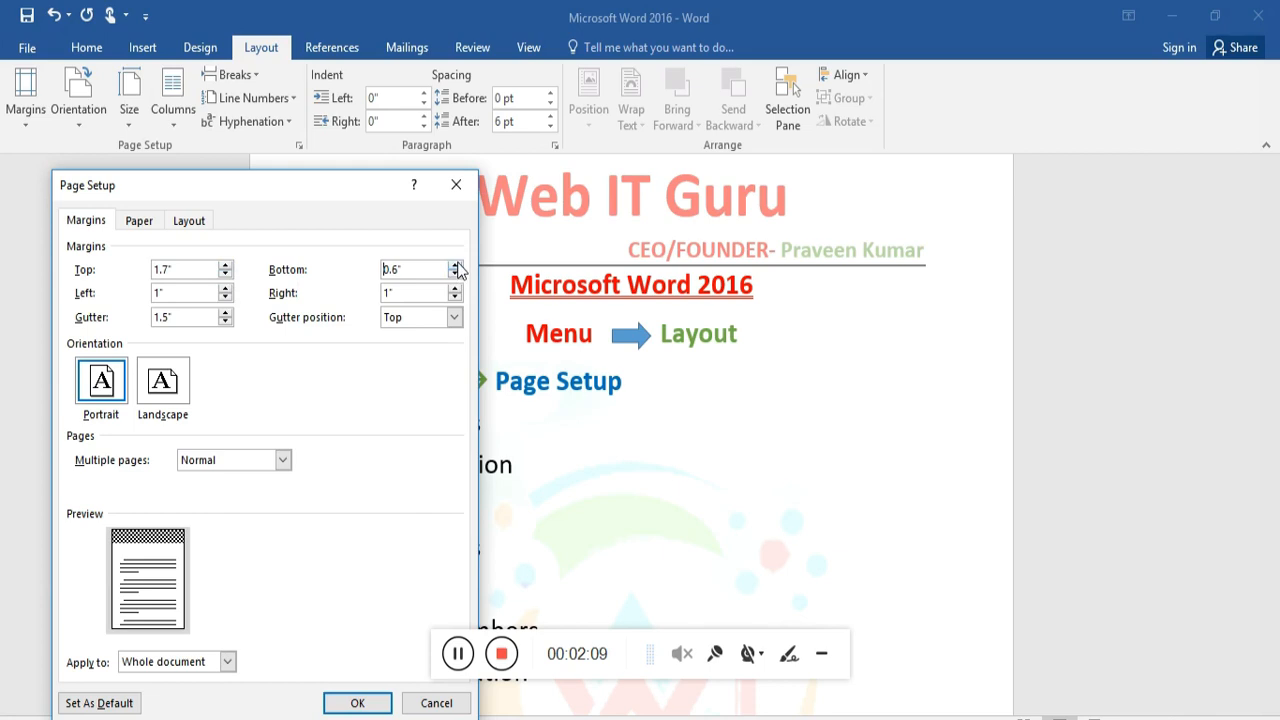
{"action": "left_click", "coordinate": [455, 266]}
{"action": "left_click", "coordinate": [455, 266]}
{"action": "left_click", "coordinate": [455, 266]}
{"action": "left_click", "coordinate": [455, 266]}
{"action": "left_click", "coordinate": [455, 266]}
- Set the left page margin to 1.8" and increase the right margin slightly
{"action": "left_click", "coordinate": [225, 289]}
{"action": "left_click", "coordinate": [225, 289]}
{"action": "left_click", "coordinate": [225, 289]}
{"action": "left_click", "coordinate": [225, 289]}
{"action": "left_click", "coordinate": [225, 289]}
{"action": "left_click", "coordinate": [225, 289]}
{"action": "left_click", "coordinate": [225, 289]}
{"action": "left_click", "coordinate": [225, 289]}
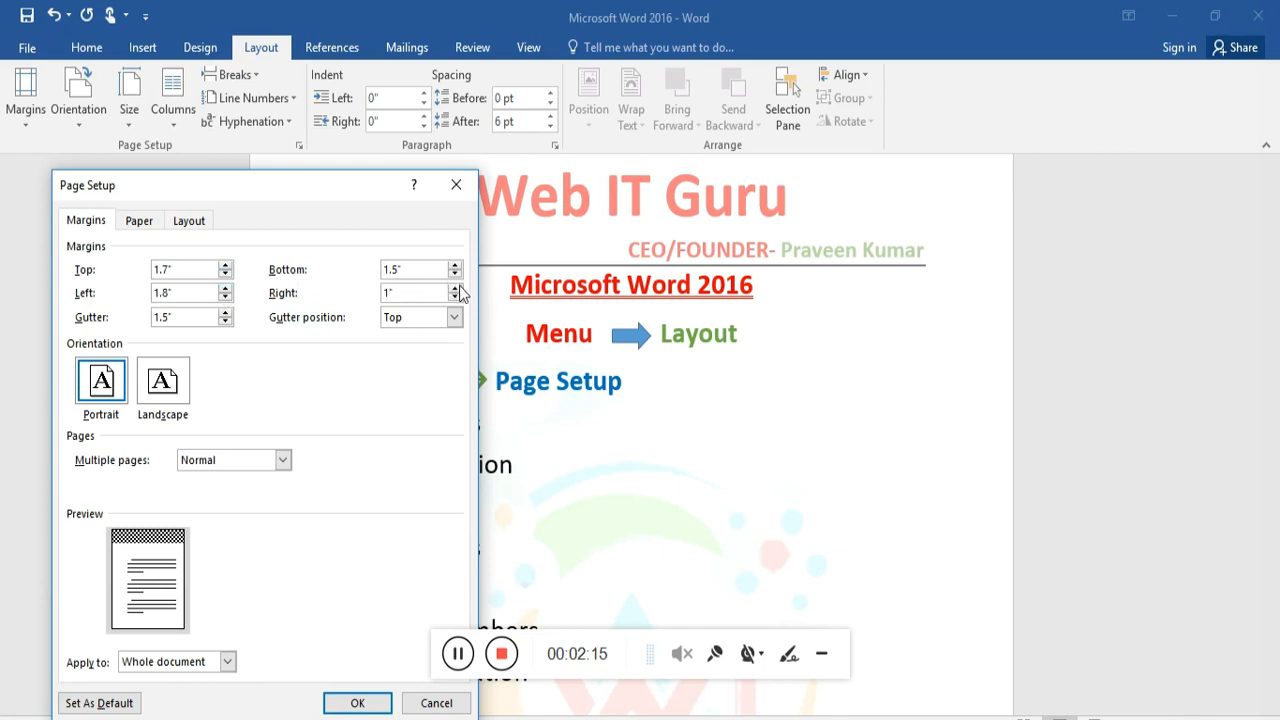
{"action": "left_click", "coordinate": [455, 288]}
{"action": "left_click", "coordinate": [455, 288]}
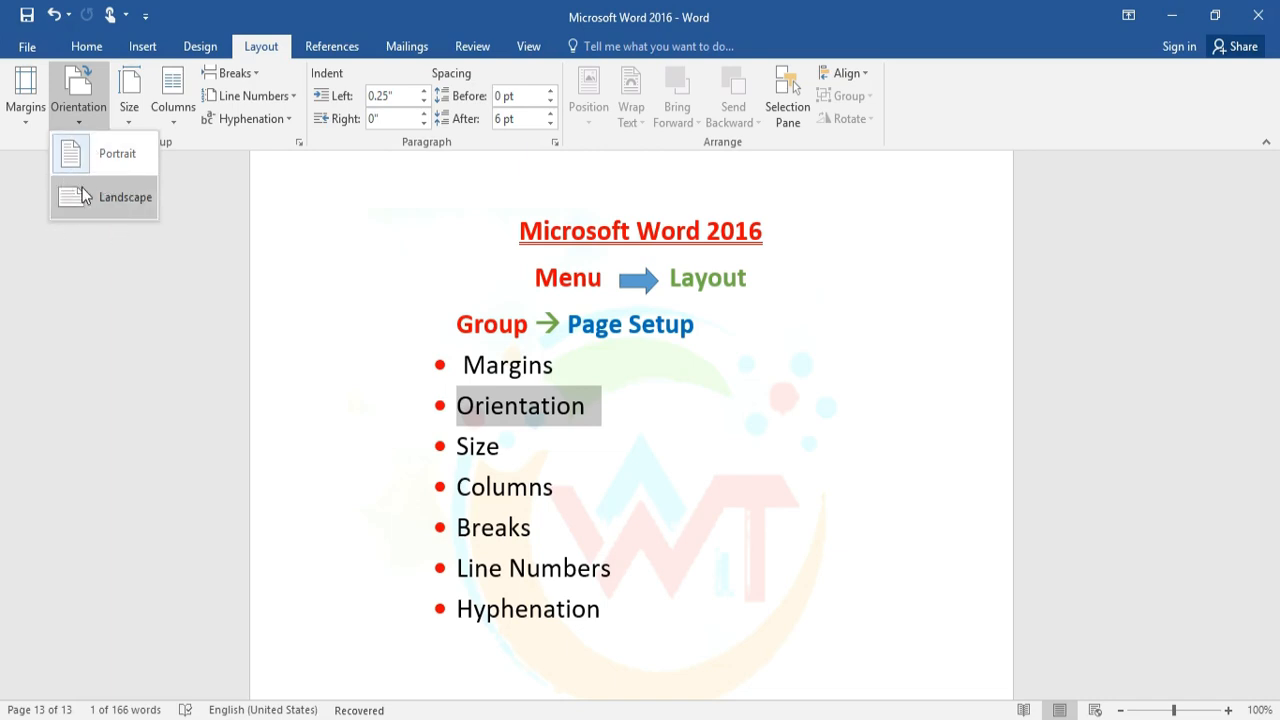
- Switch the page orientation to Landscape, check the pages, and return it to Portrait
{"action": "left_click", "coordinate": [80, 190]}
{"action": "scroll", "coordinate": [863, 487], "scroll_direction": "down", "scroll_amount": 5}
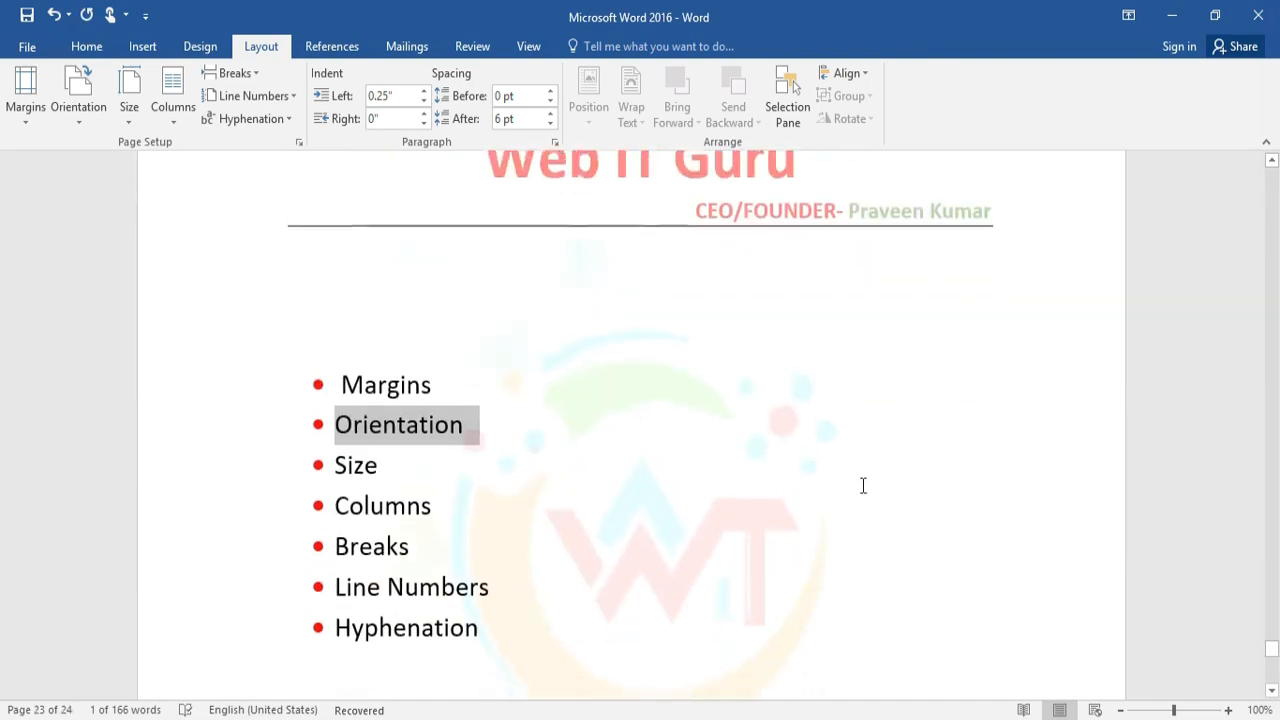
{"action": "scroll", "coordinate": [863, 486], "scroll_direction": "up", "scroll_amount": 3}
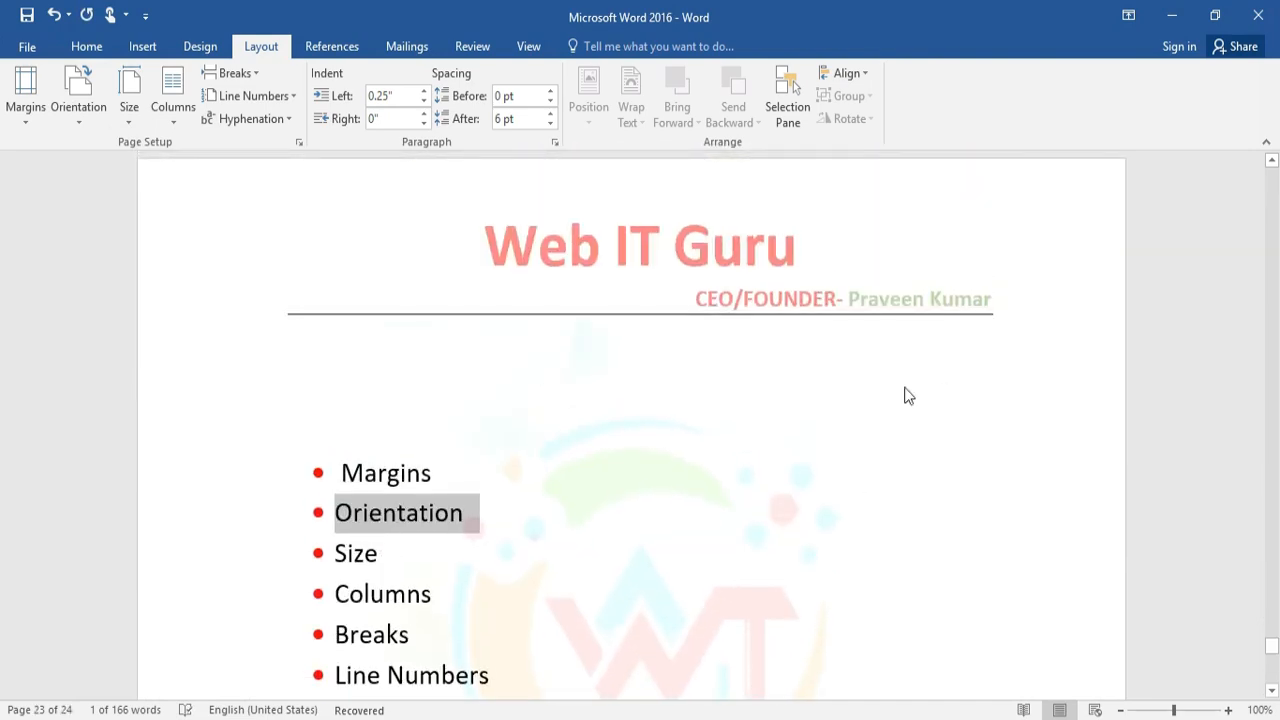
{"action": "left_click", "coordinate": [73, 117]}
{"action": "left_click", "coordinate": [117, 153]}
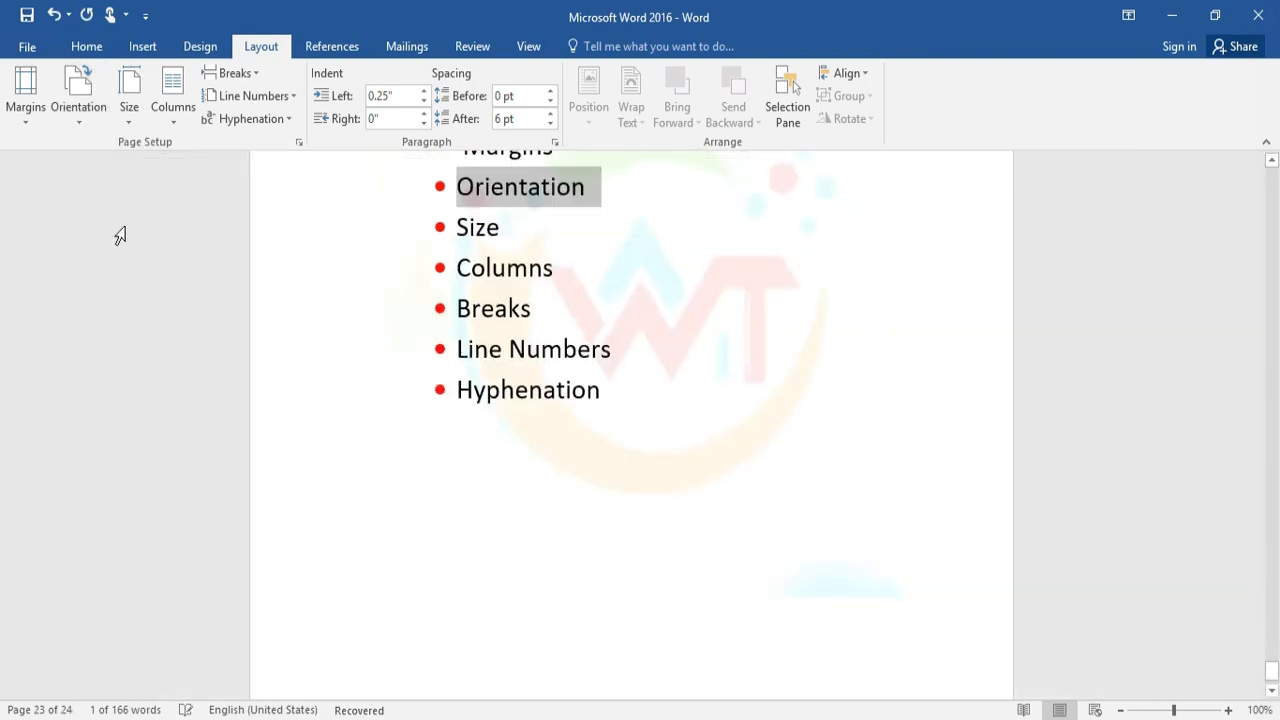
{"action": "scroll", "coordinate": [597, 459], "scroll_direction": "up", "scroll_amount": 3}
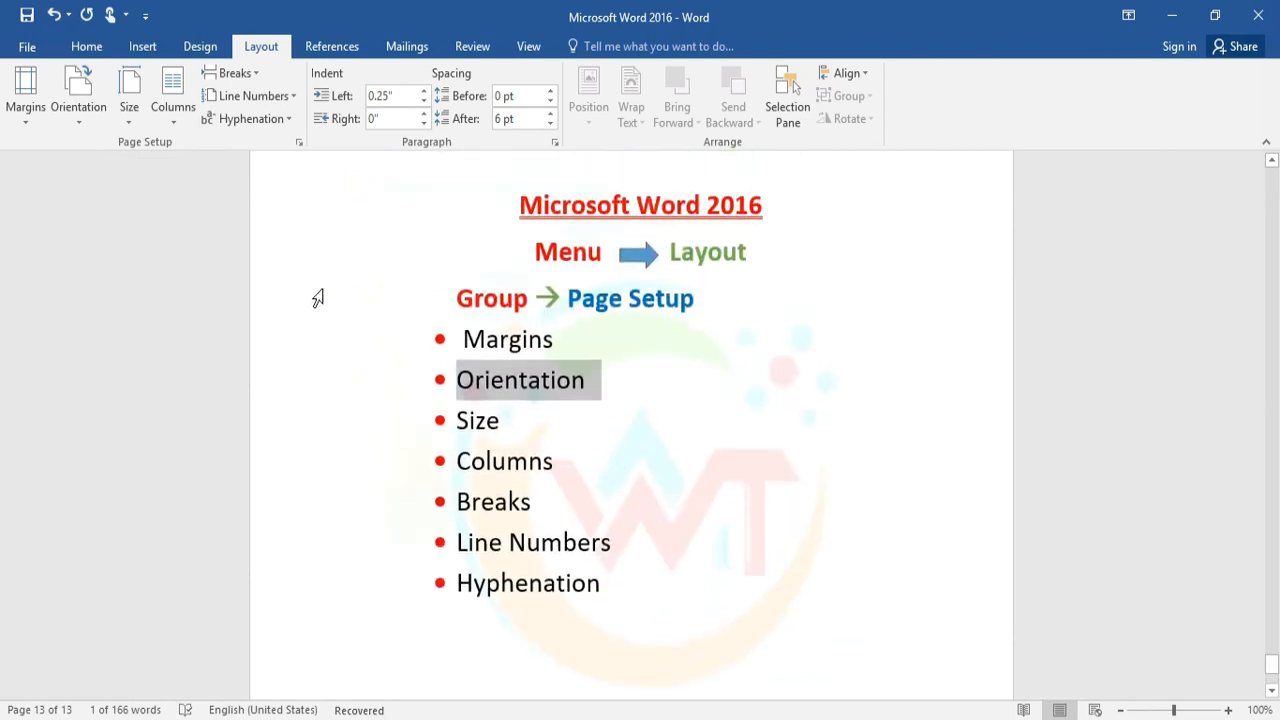
{"action": "scroll", "coordinate": [317, 298], "scroll_direction": "up", "scroll_amount": 1}
{"action": "scroll", "coordinate": [317, 298], "scroll_direction": "down", "scroll_amount": 1}
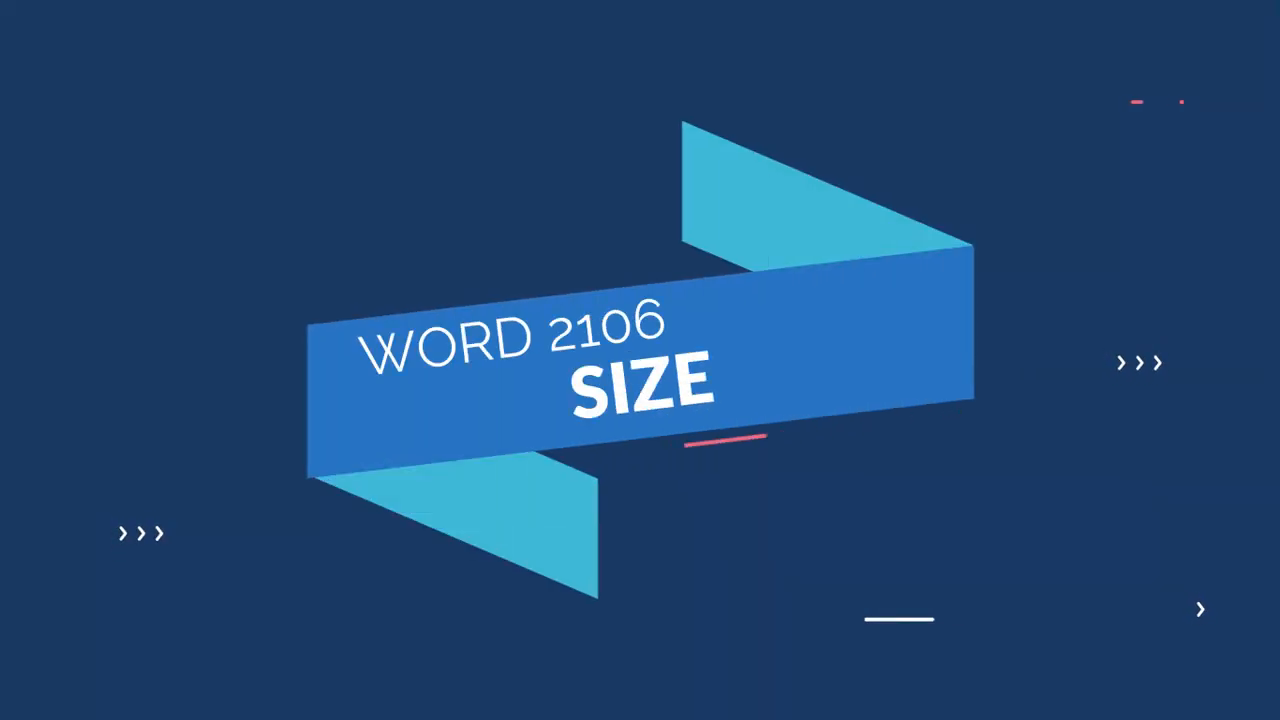
- Set the paper size to A4, look over the page, and undo the size change
{"action": "left_click", "coordinate": [129, 100]}
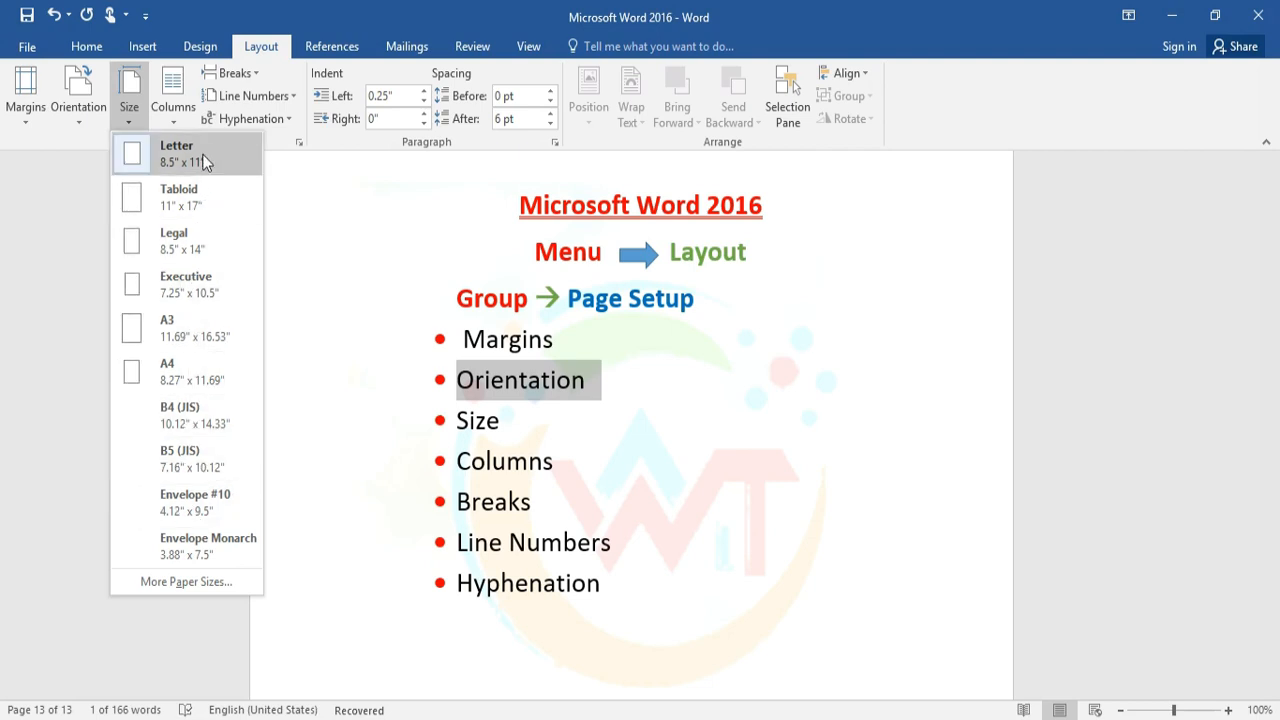
{"action": "left_click", "coordinate": [182, 373]}
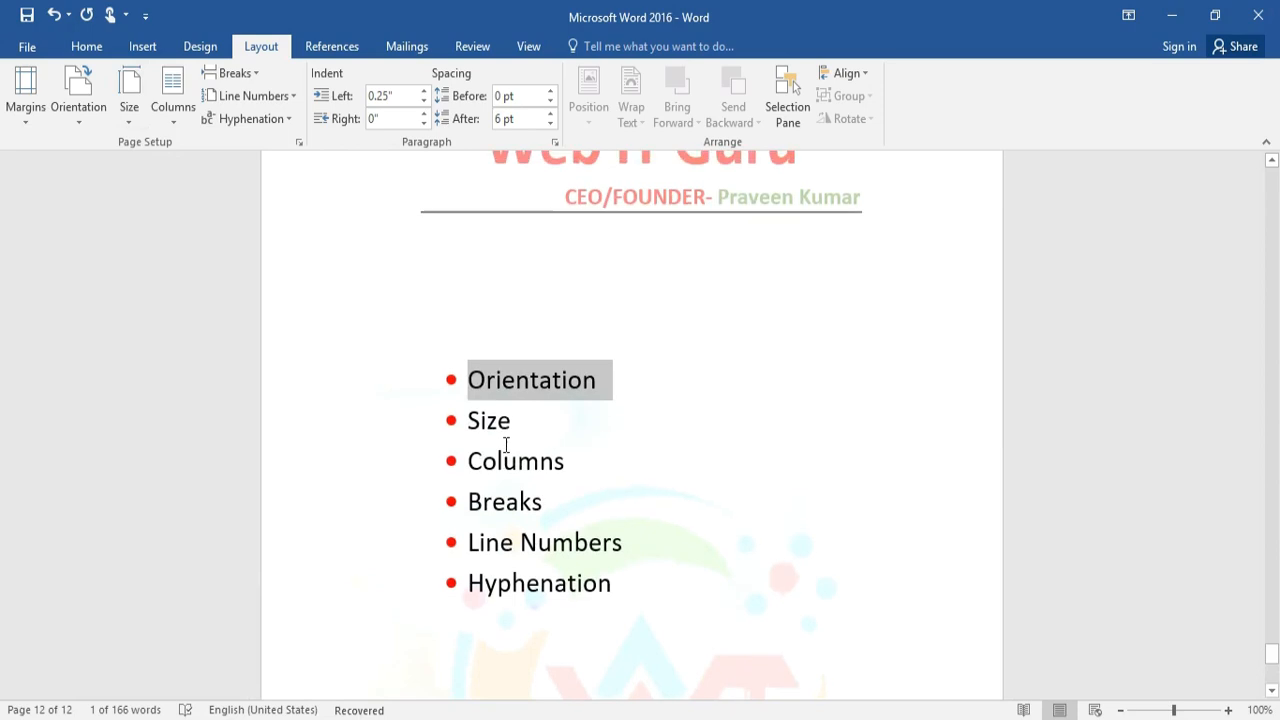
{"action": "scroll", "coordinate": [506, 444], "scroll_direction": "up", "scroll_amount": 1}
{"action": "scroll", "coordinate": [506, 436], "scroll_direction": "down", "scroll_amount": 4}
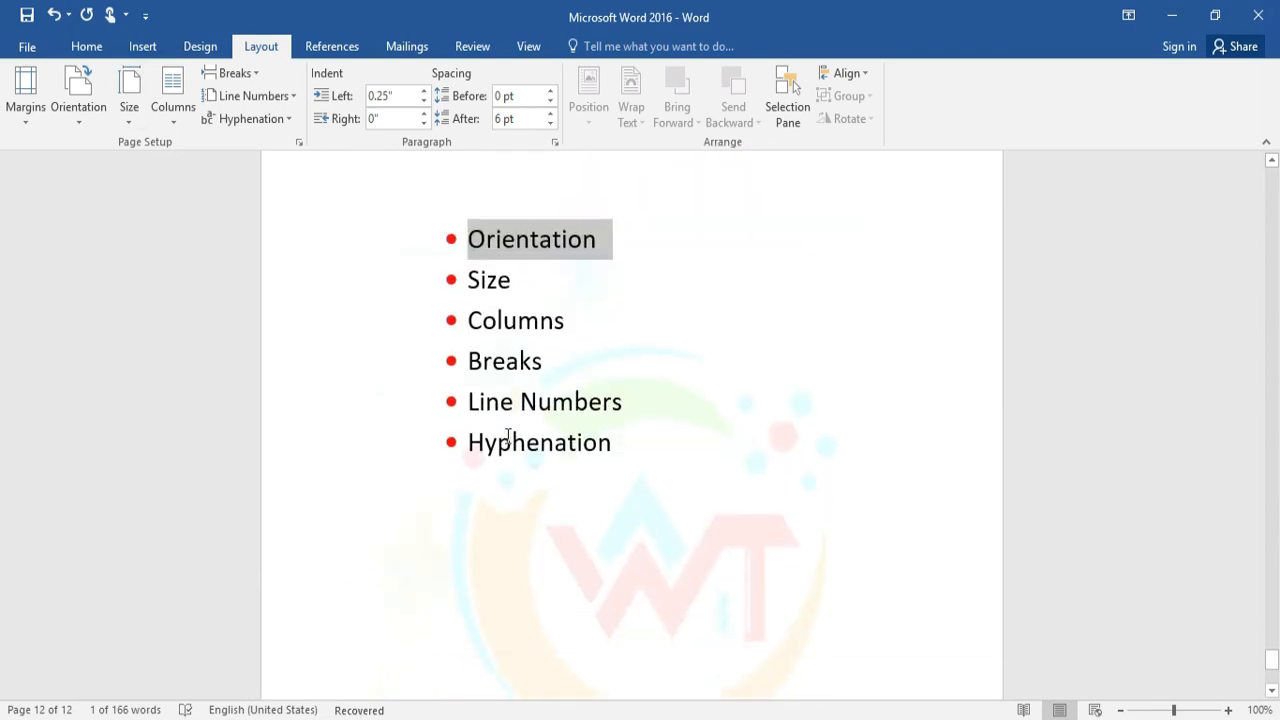
{"action": "left_click", "coordinate": [53, 14]}
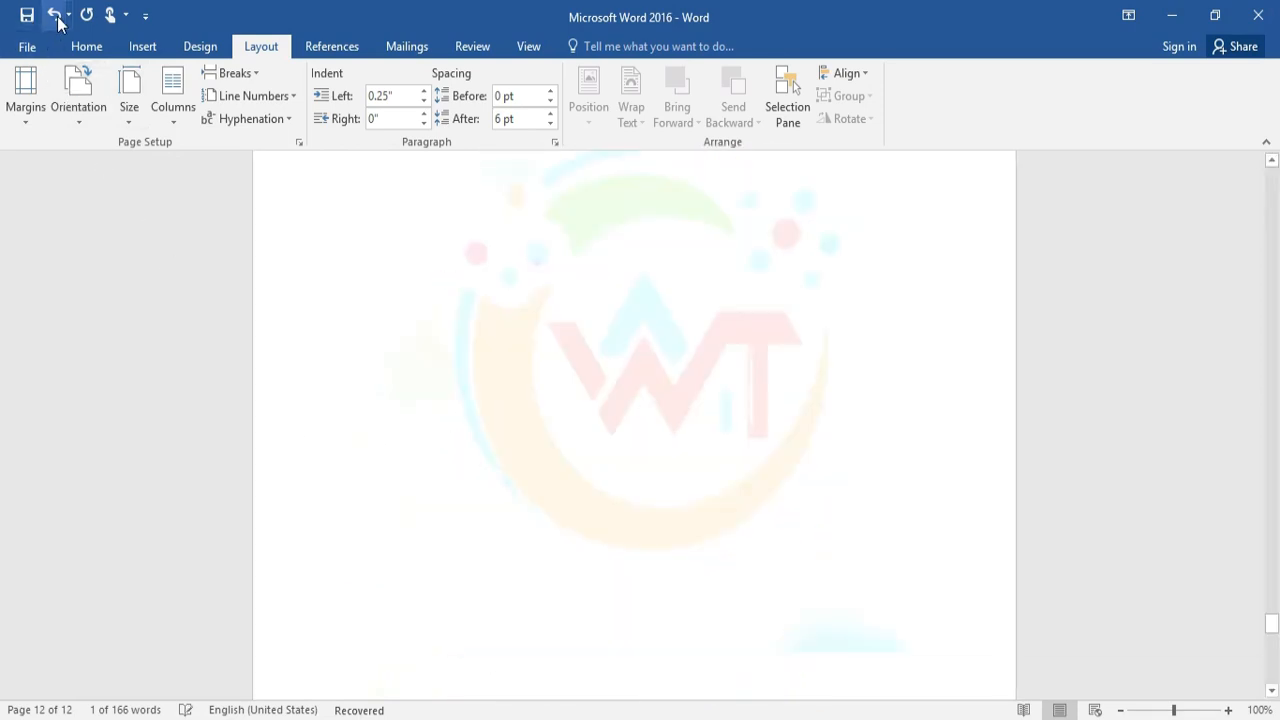
{"action": "left_click", "coordinate": [531, 348]}
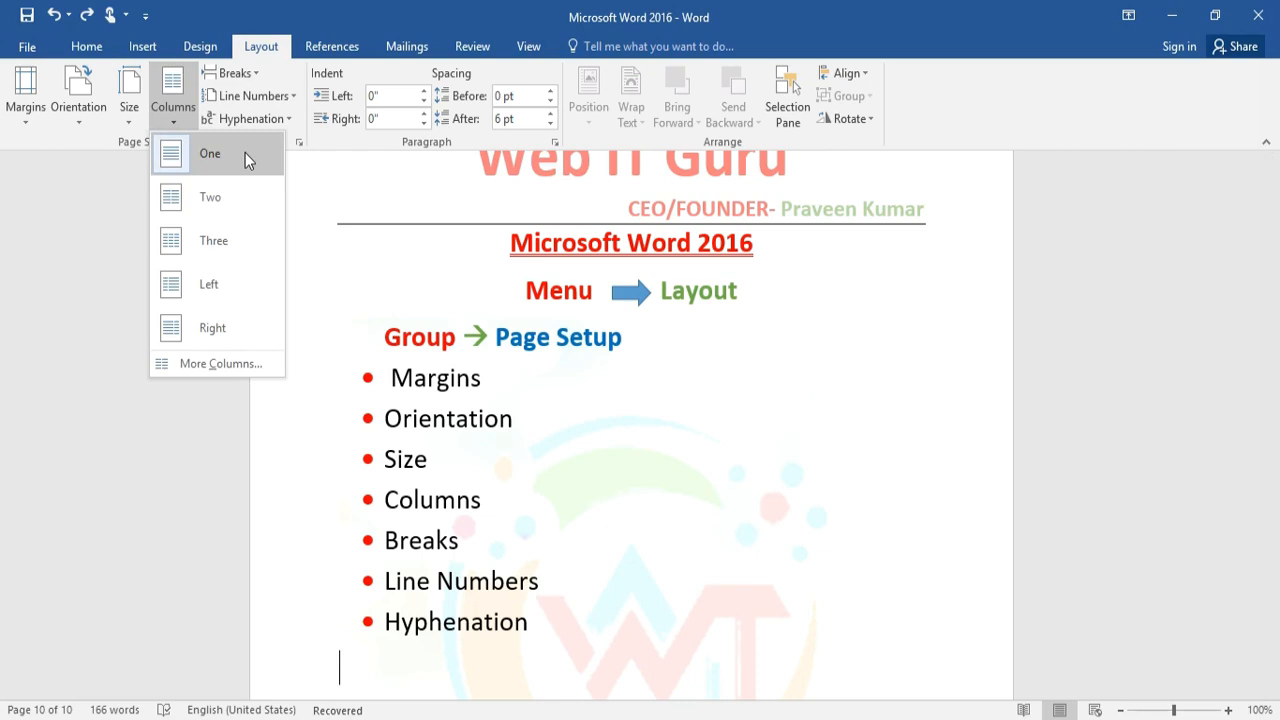
{"action": "left_click", "coordinate": [532, 453]}
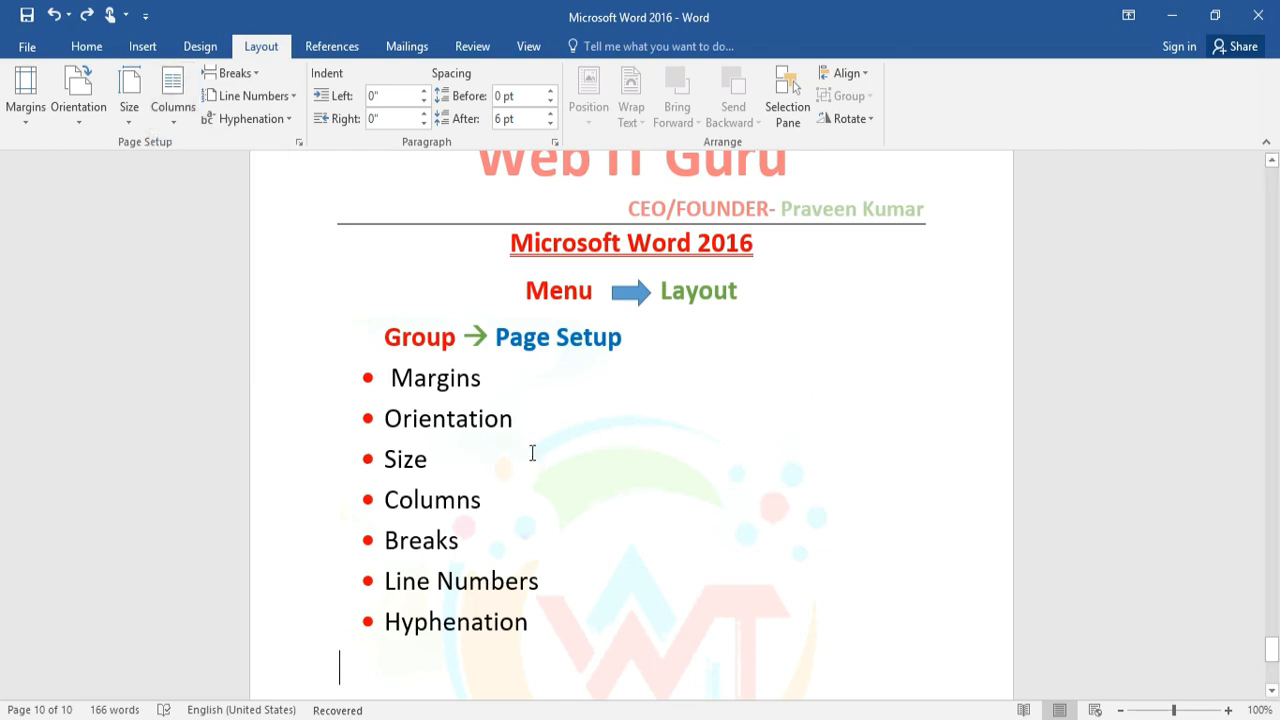
{"action": "left_click_drag", "start_coordinate": [493, 500], "coordinate": [384, 500]}
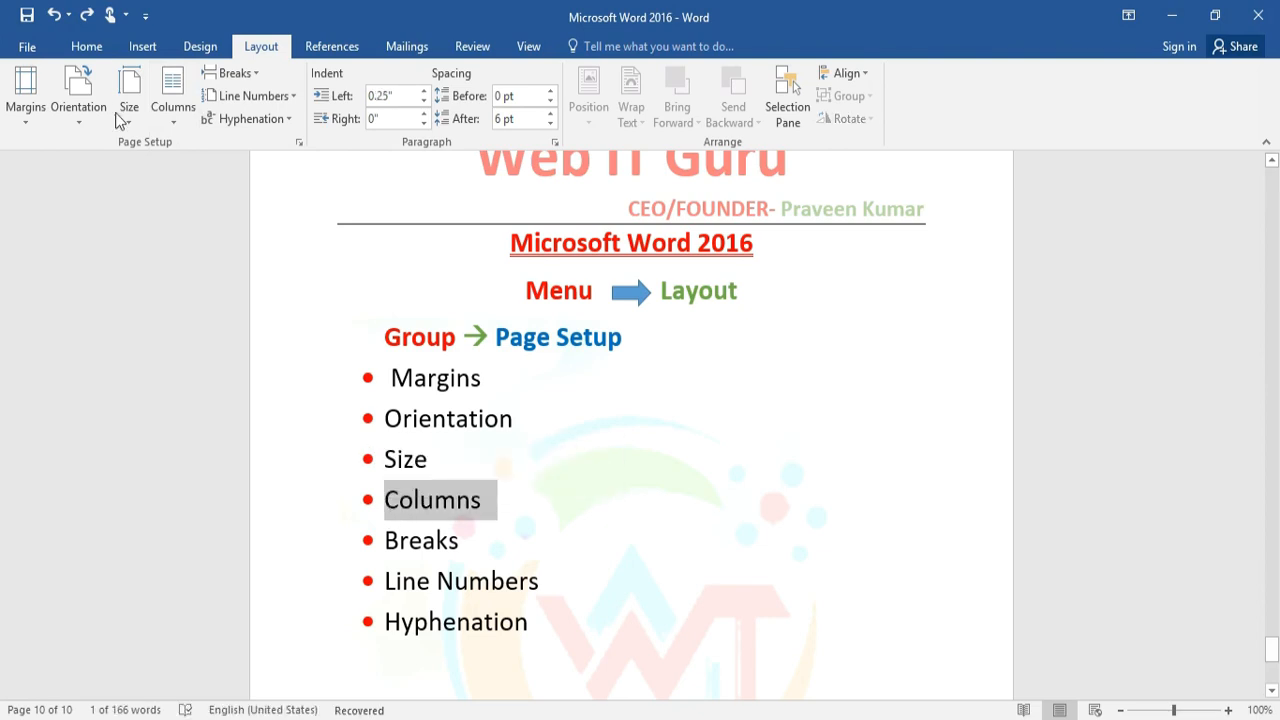
- Create a new blank document
{"action": "left_click", "coordinate": [45, 46]}
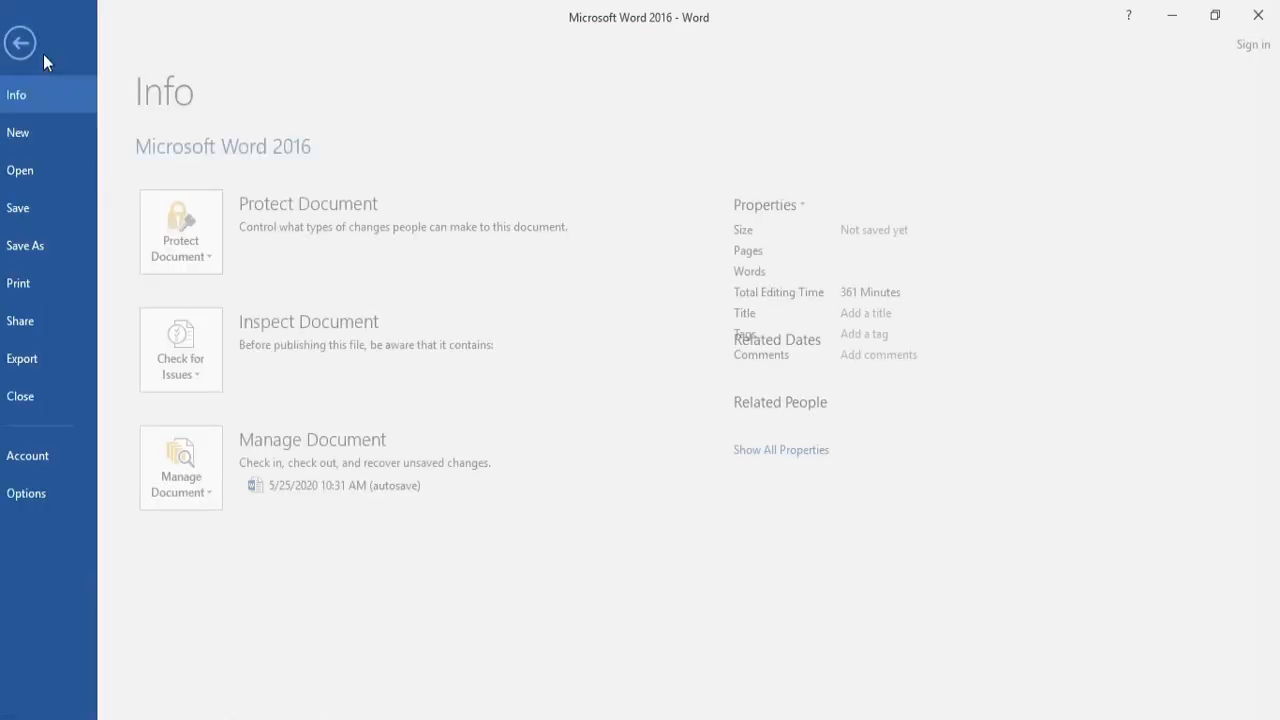
{"action": "left_click", "coordinate": [34, 145]}
{"action": "left_click", "coordinate": [255, 340]}
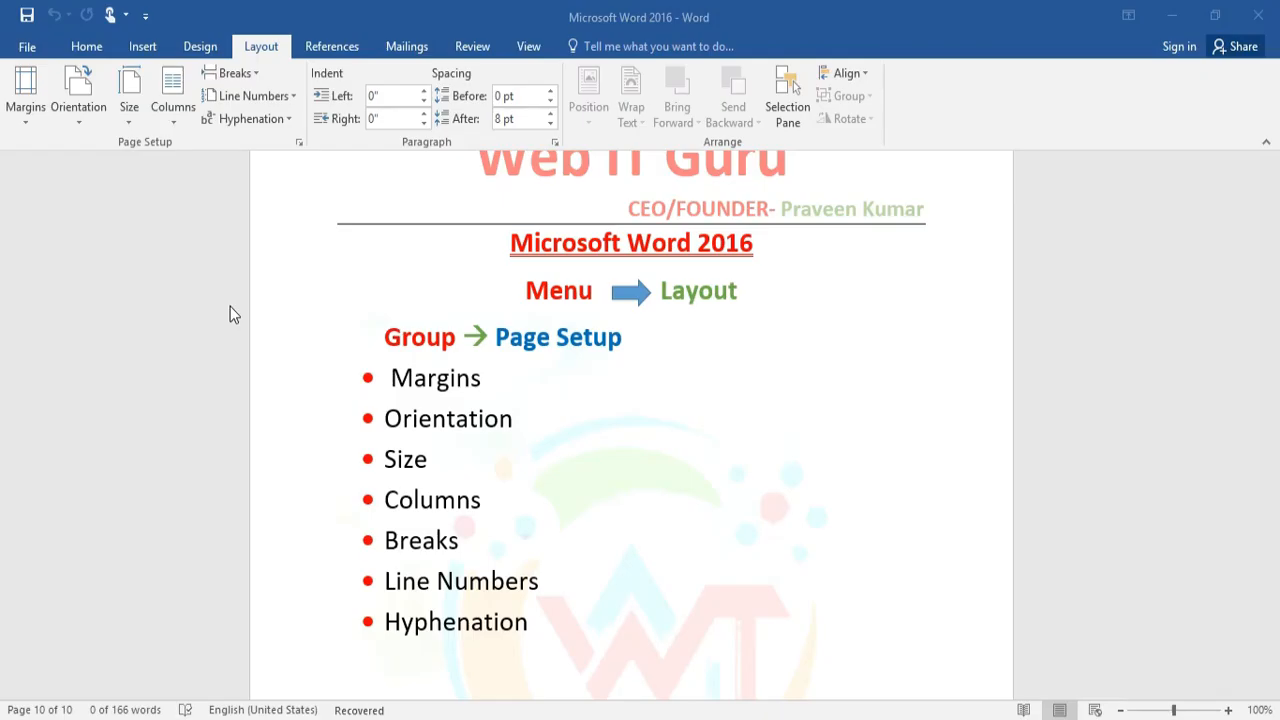
- Generate three paragraphs of sample text in the blank document with =rand(3)
{"action": "type", "text": "=ran"}
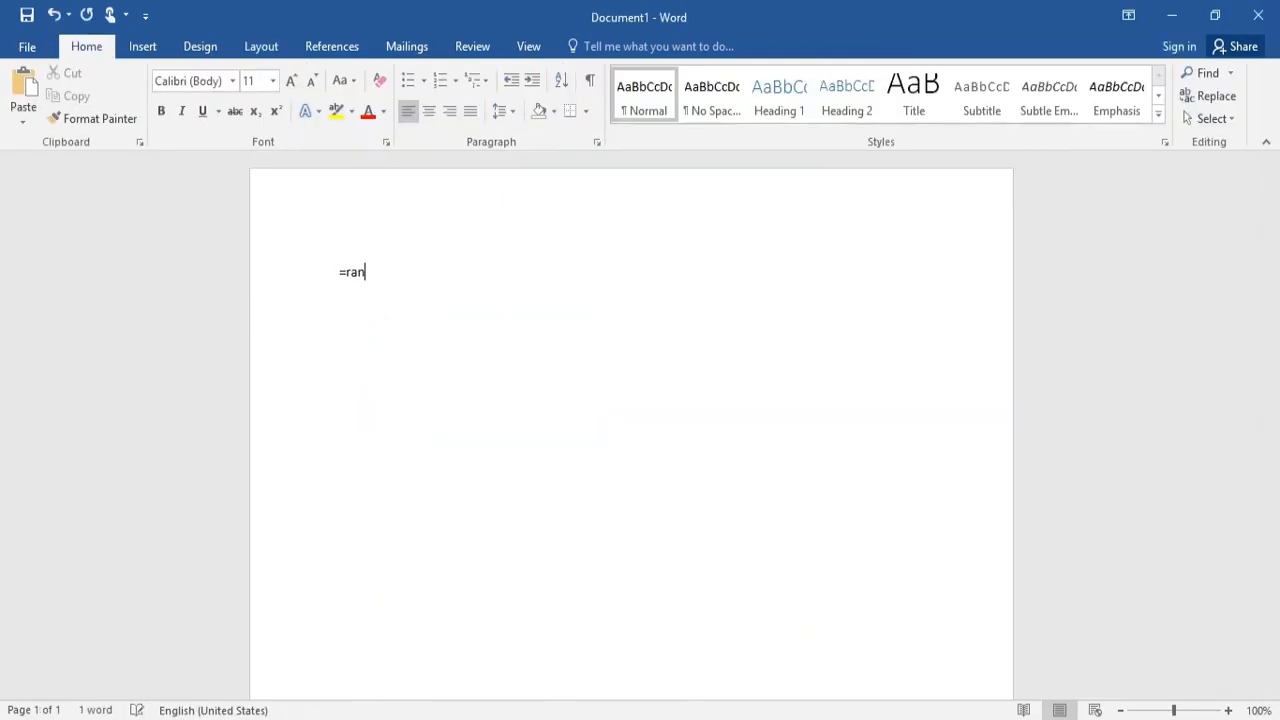
{"action": "type", "text": "d(30)"}
{"action": "key", "text": "BackSpace"}
{"action": "key", "text": "BackSpace"}
{"action": "type", "text": ")"}
{"action": "key", "text": "Return"}
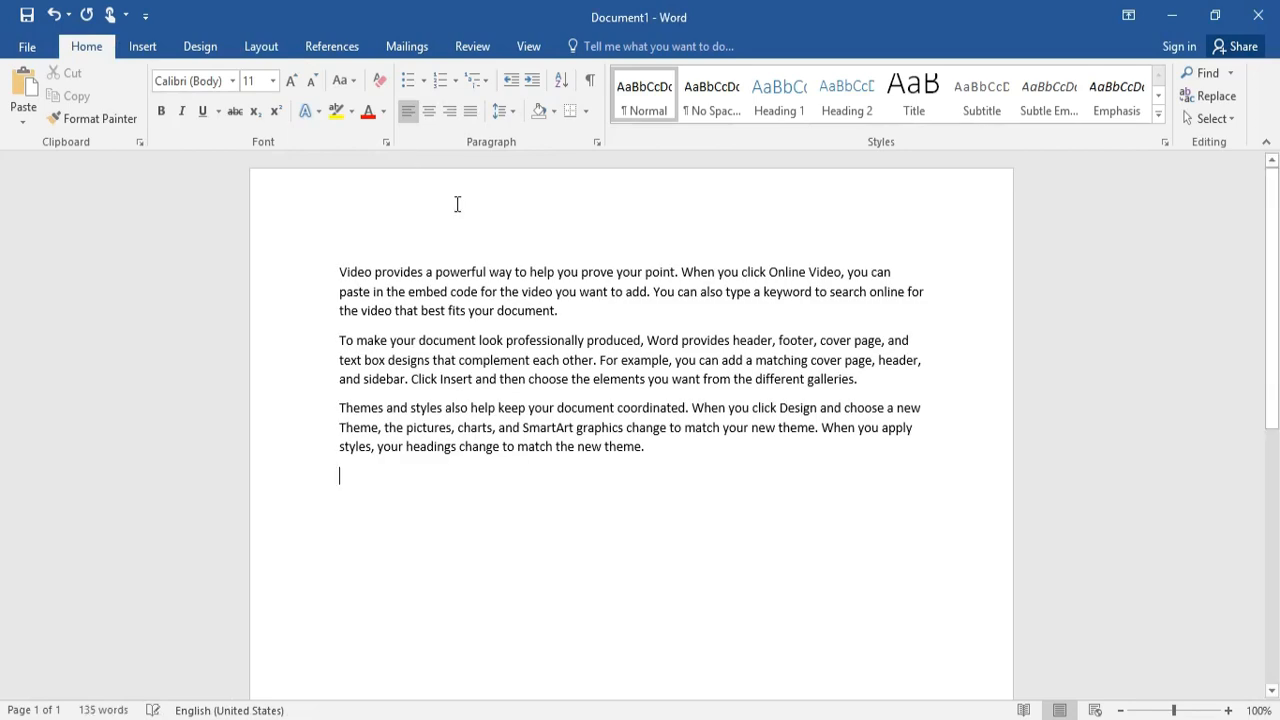
- Select all three sample paragraphs and lay them out in three columns
{"action": "left_click_drag", "start_coordinate": [338, 272], "coordinate": [650, 452]}
{"action": "left_click", "coordinate": [260, 46]}
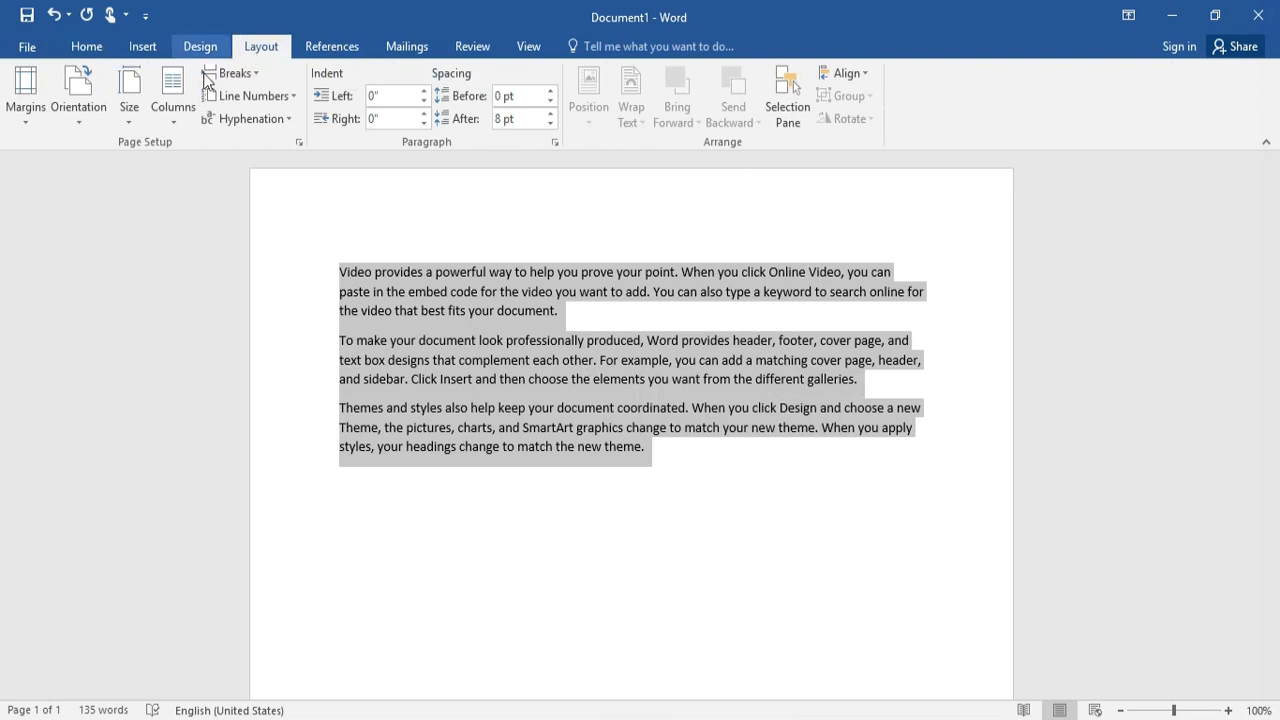
{"action": "left_click", "coordinate": [173, 95]}
{"action": "left_click", "coordinate": [190, 252]}
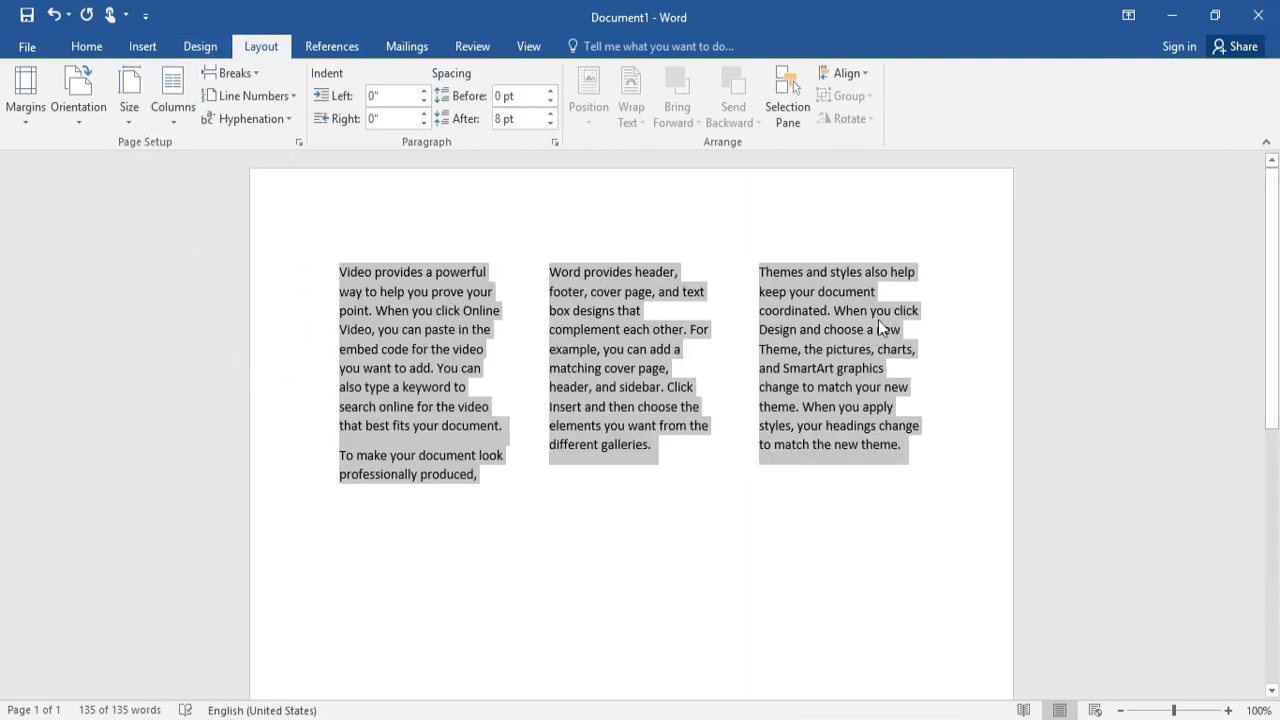
- Try the Left column layout on the selected paragraphs, followed by the One column layout
{"action": "left_click", "coordinate": [176, 123]}
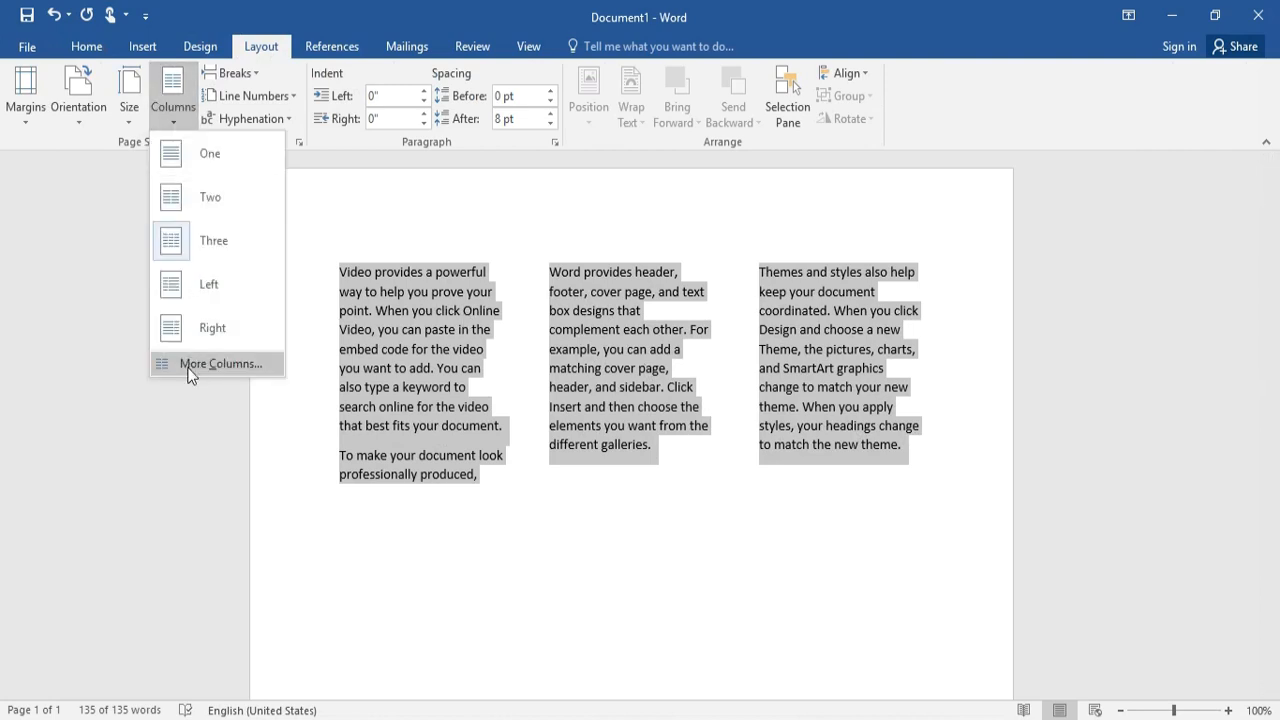
{"action": "left_click", "coordinate": [206, 290]}
{"action": "left_click", "coordinate": [172, 100]}
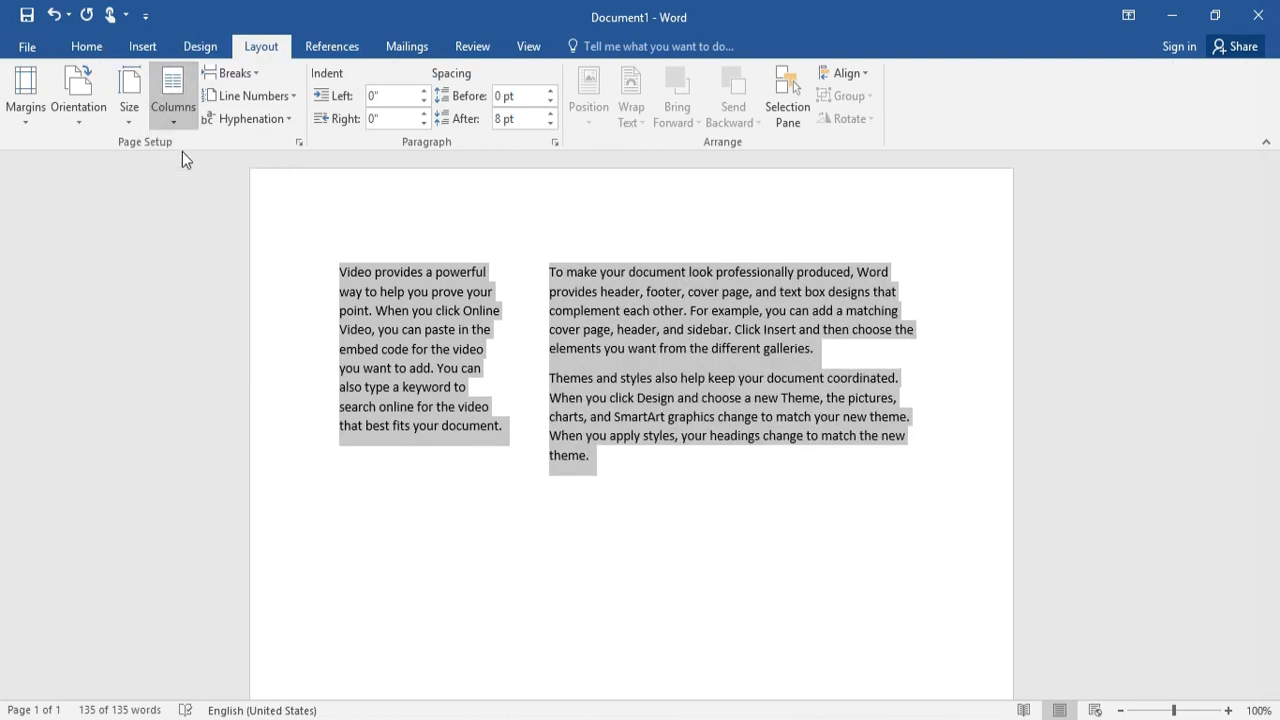
{"action": "left_click", "coordinate": [180, 155]}
- Apply two columns to the selected paragraphs and switch them back to three columns
{"action": "left_click", "coordinate": [168, 107]}
{"action": "left_click", "coordinate": [183, 198]}
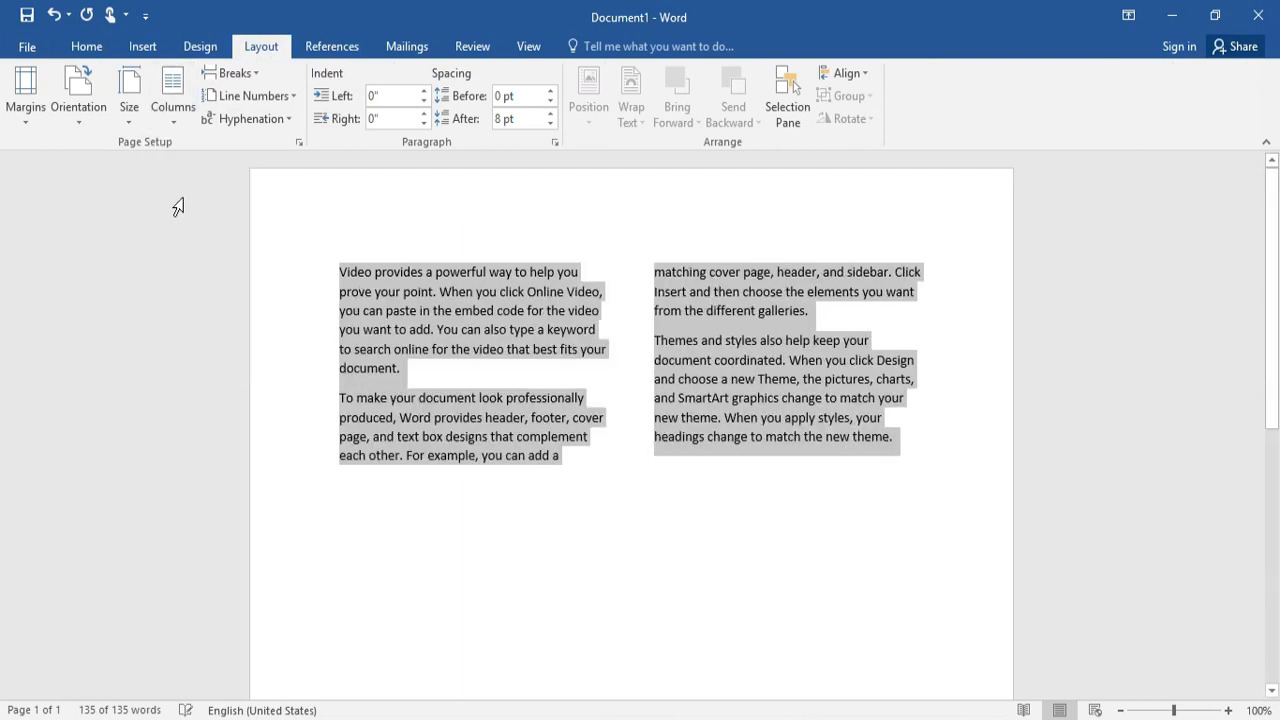
{"action": "left_click", "coordinate": [172, 100]}
{"action": "left_click", "coordinate": [189, 245]}
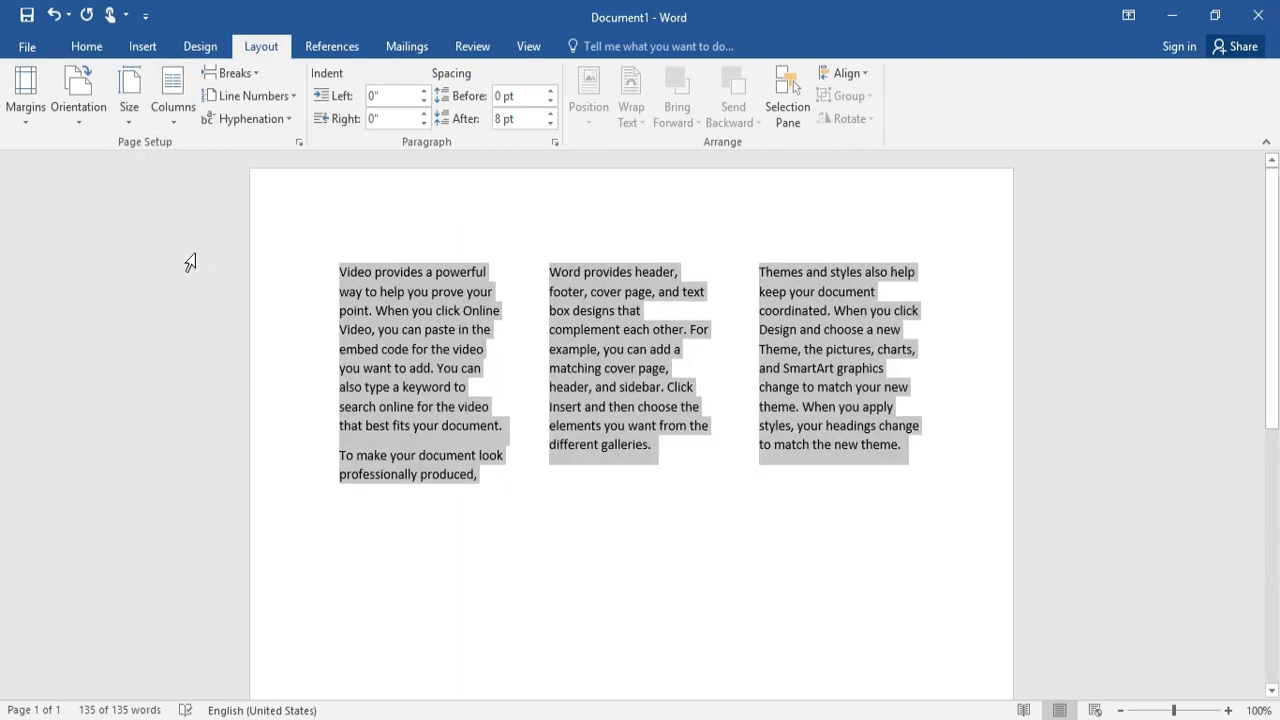
- Lay out the selected paragraphs in six equal-width columns and recheck the settings in the Columns dialog
{"action": "left_click", "coordinate": [163, 110]}
{"action": "left_click", "coordinate": [195, 353]}
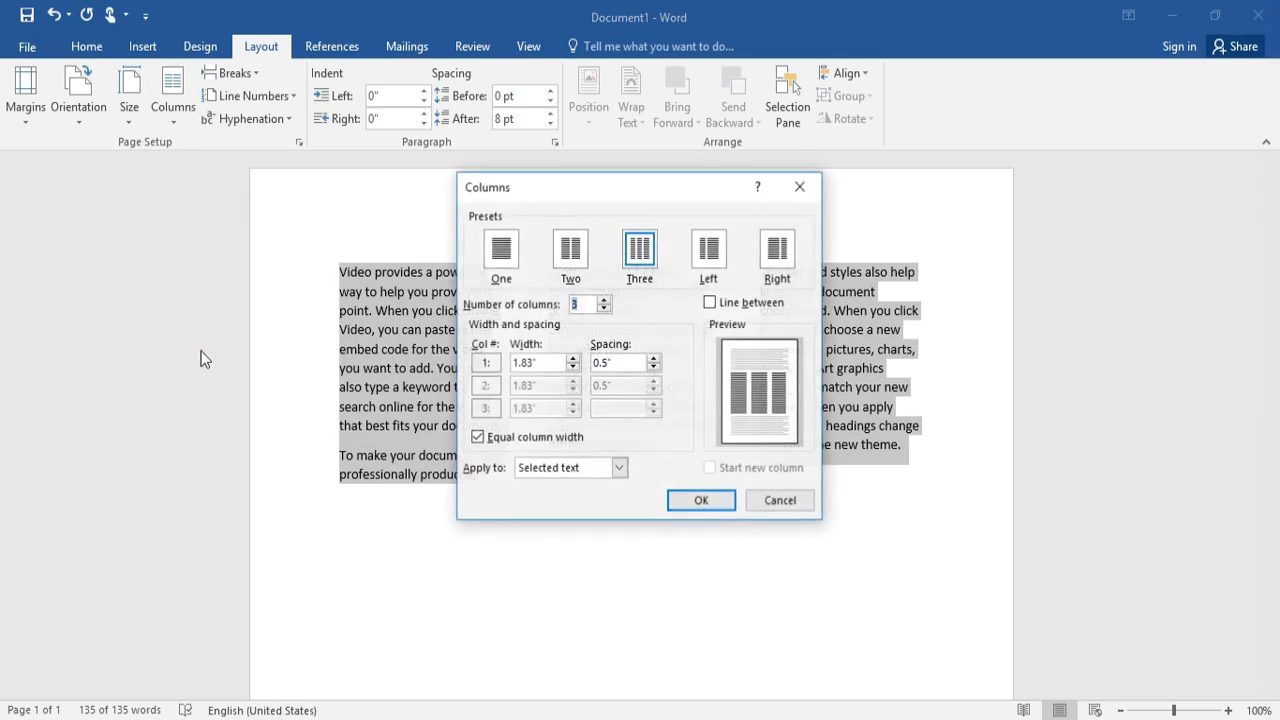
{"action": "left_click_drag", "start_coordinate": [591, 181], "coordinate": [186, 245]}
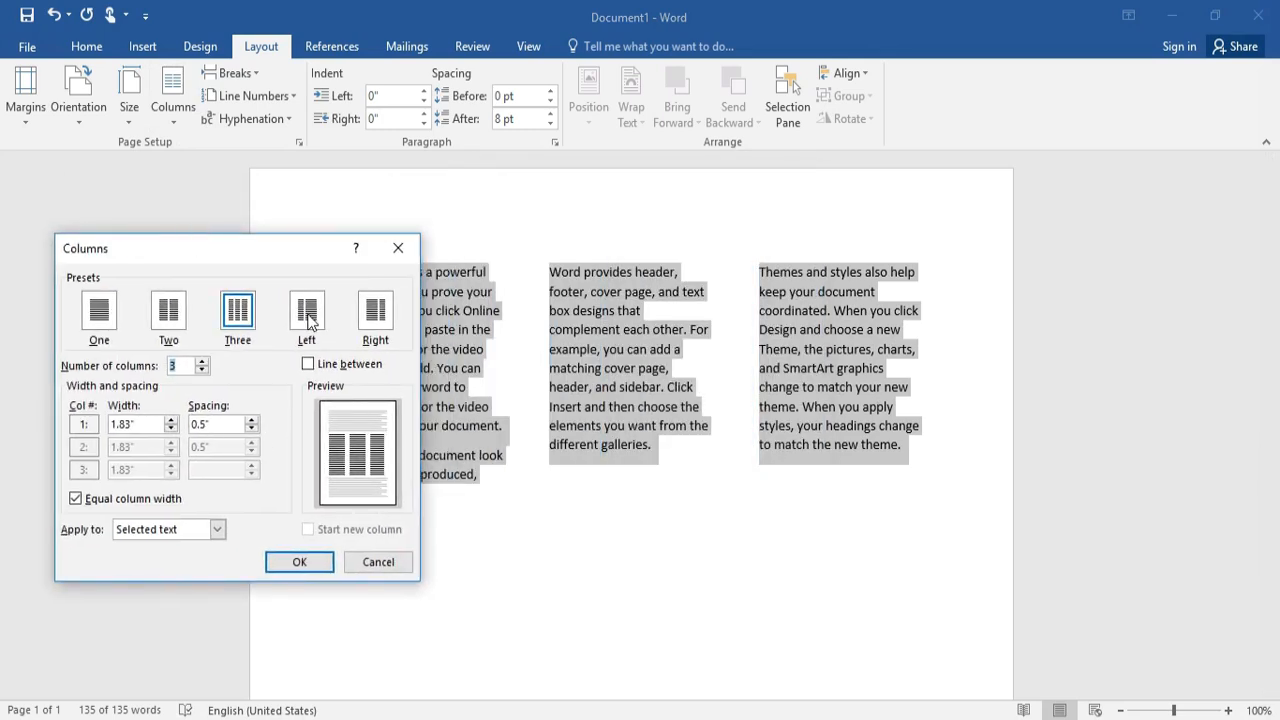
{"action": "left_click", "coordinate": [201, 362]}
{"action": "left_click", "coordinate": [201, 362]}
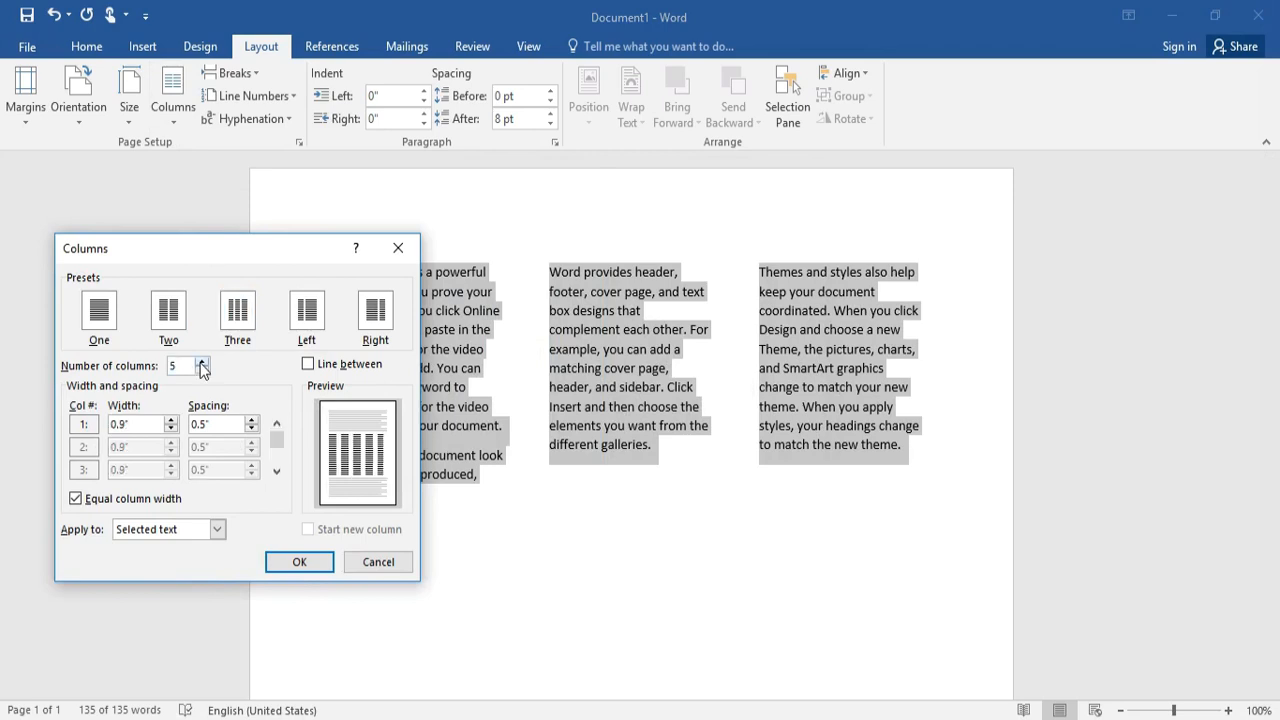
{"action": "left_click", "coordinate": [201, 362]}
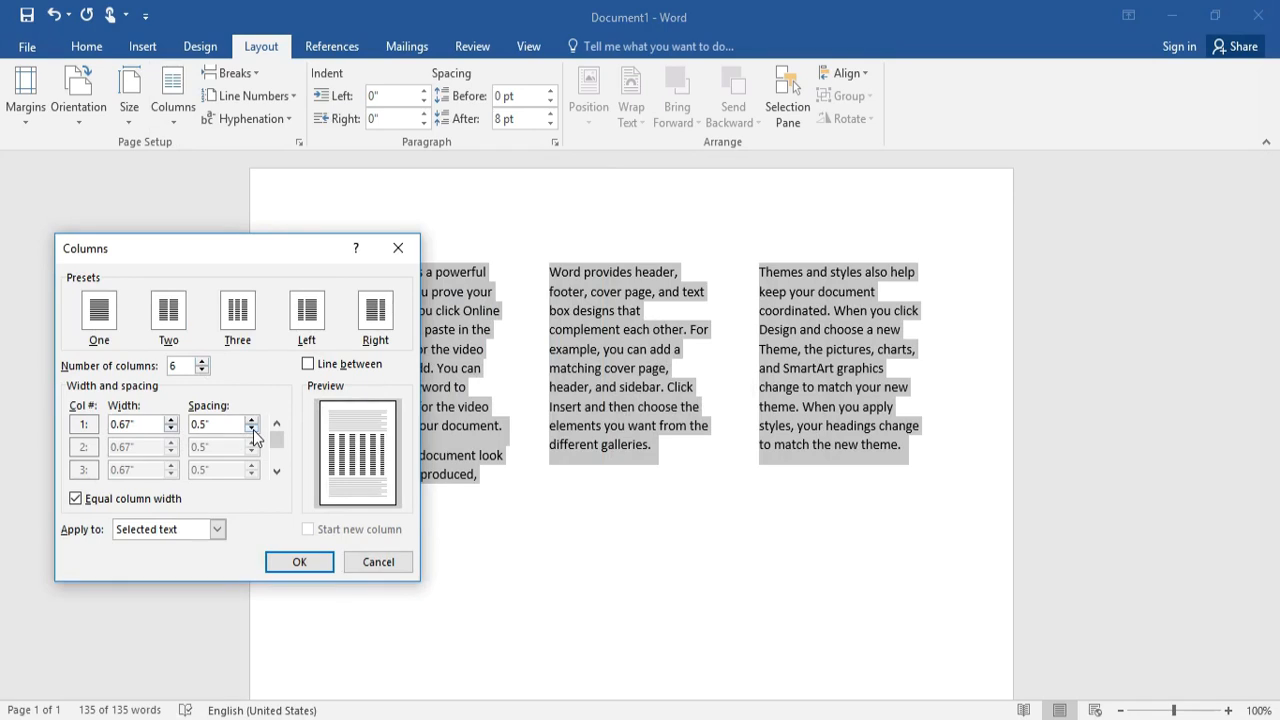
{"action": "left_click", "coordinate": [306, 563]}
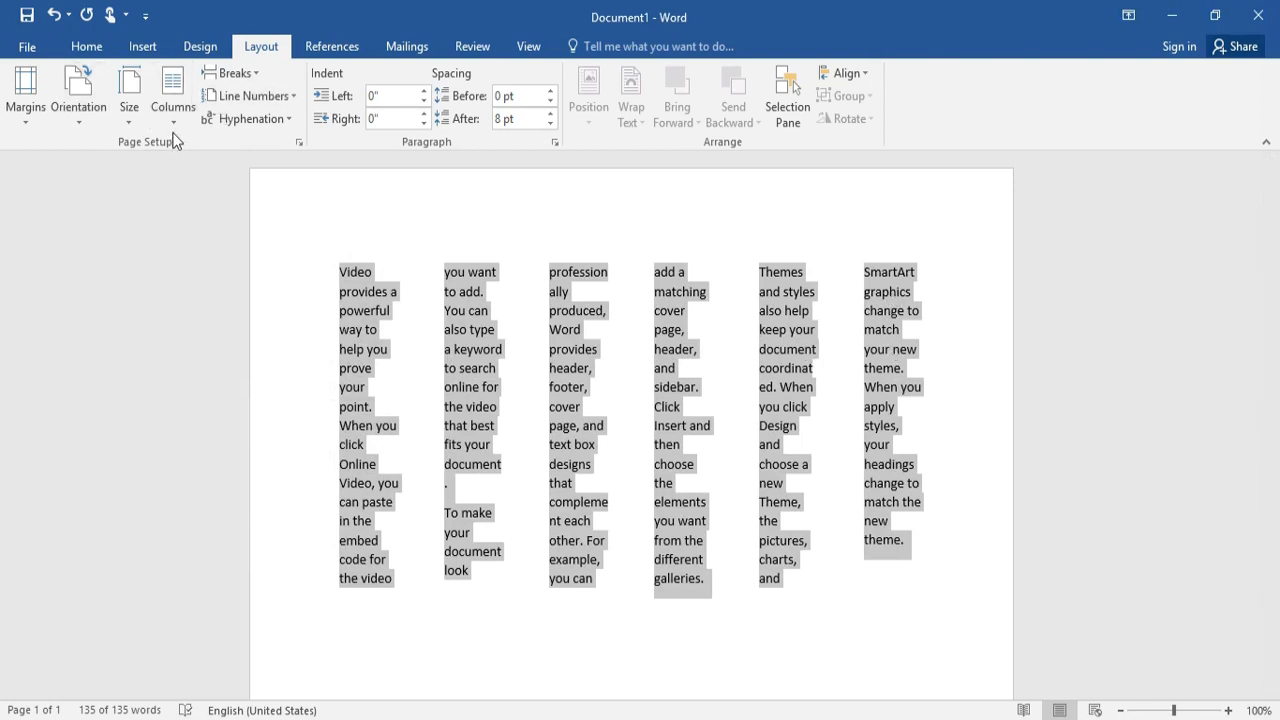
{"action": "left_click", "coordinate": [173, 90]}
{"action": "left_click", "coordinate": [204, 370]}
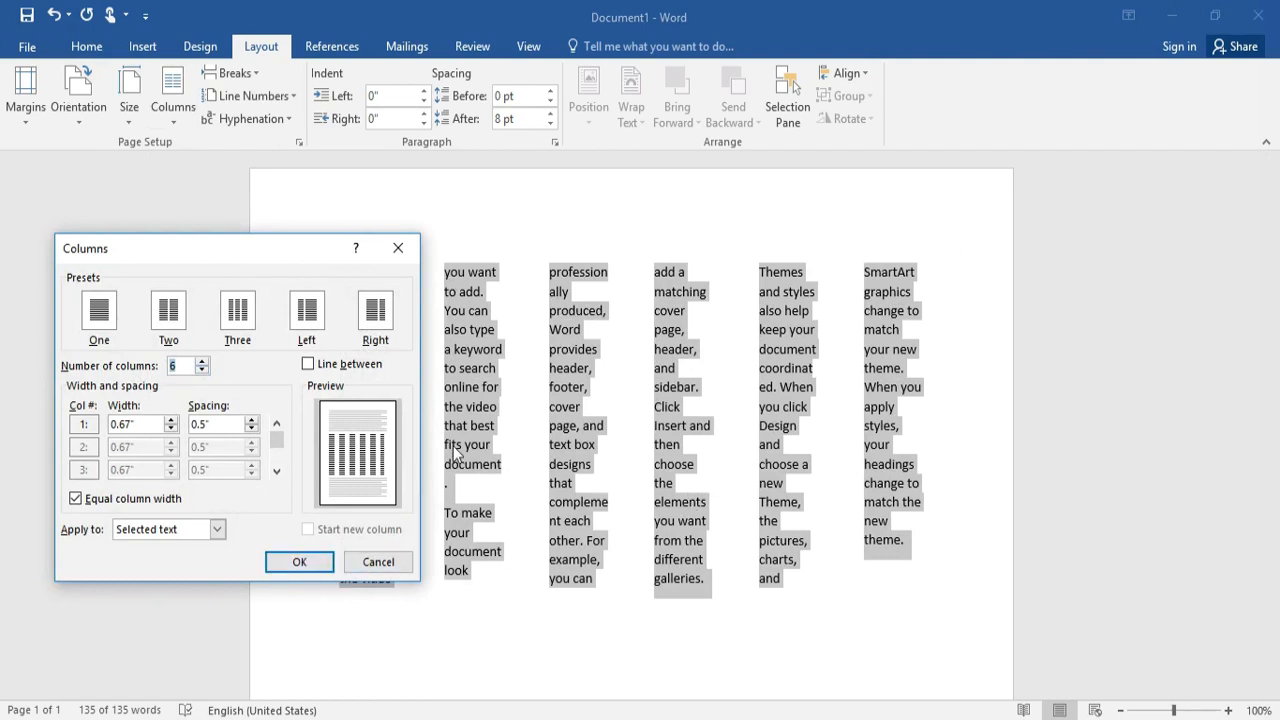
{"action": "left_click", "coordinate": [291, 566]}
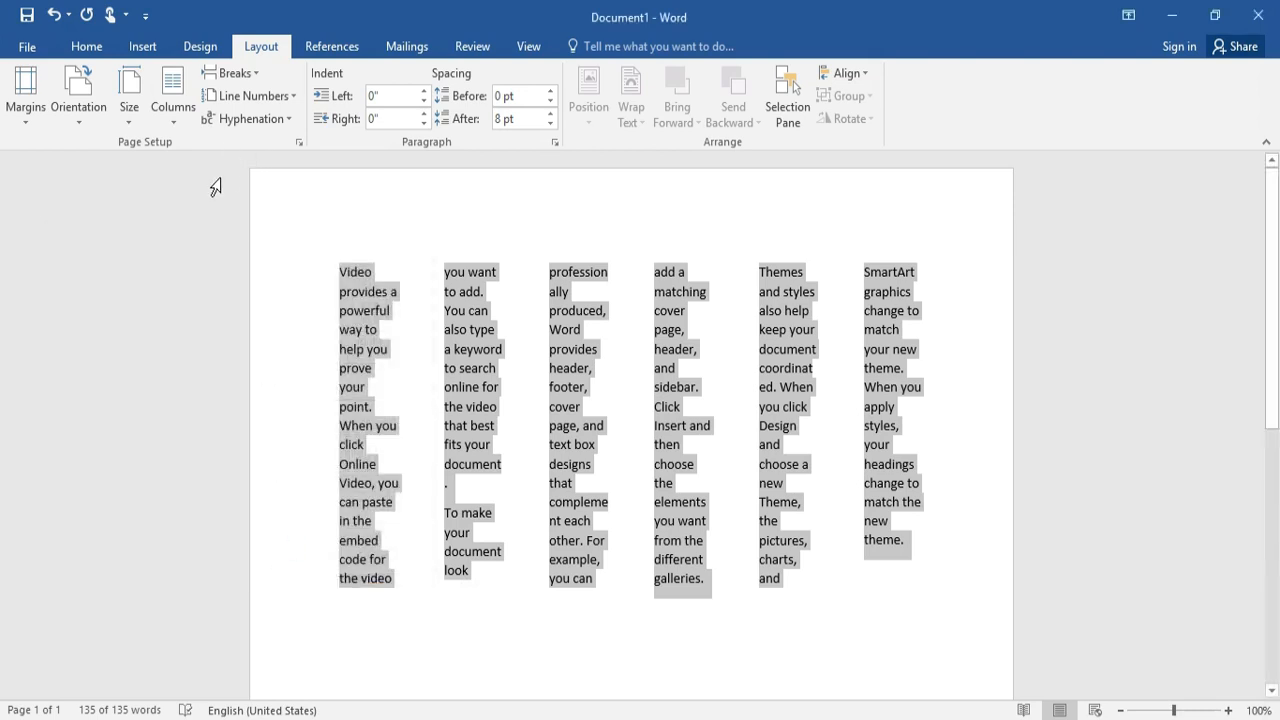
- Try a page break with all three paragraphs still selected, and undo it
{"action": "left_click", "coordinate": [248, 73]}
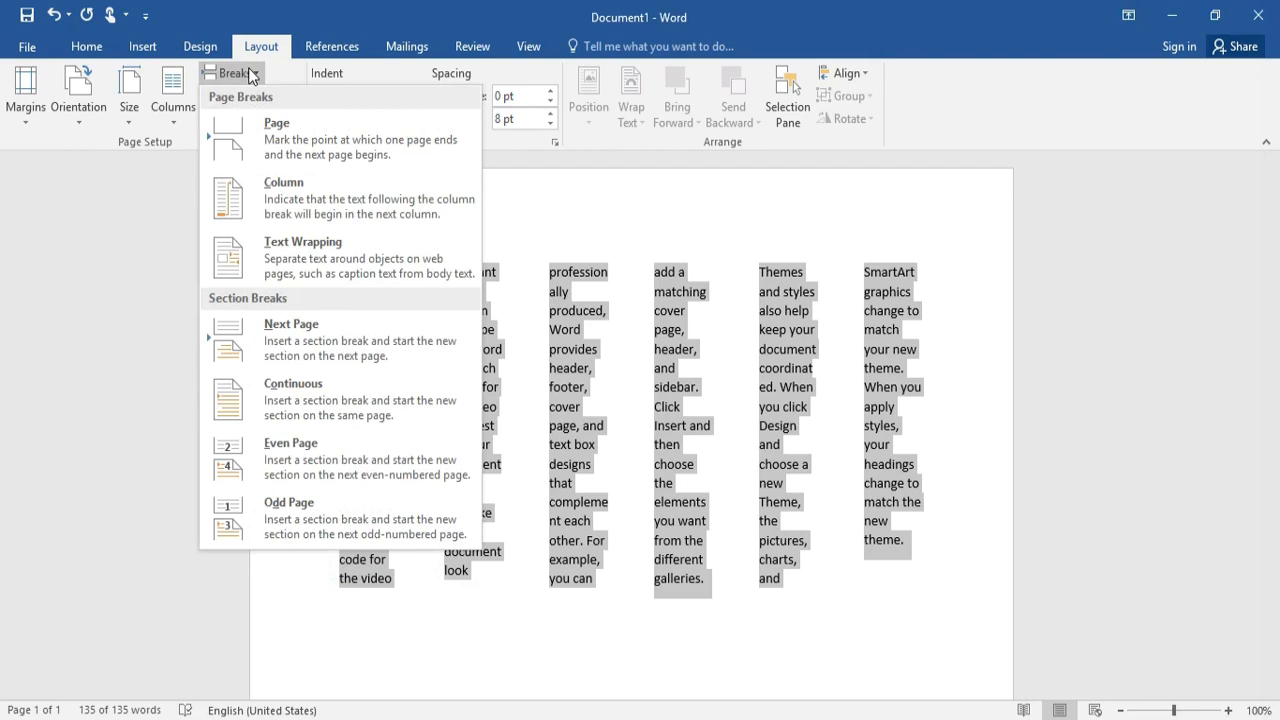
{"action": "left_click", "coordinate": [141, 47]}
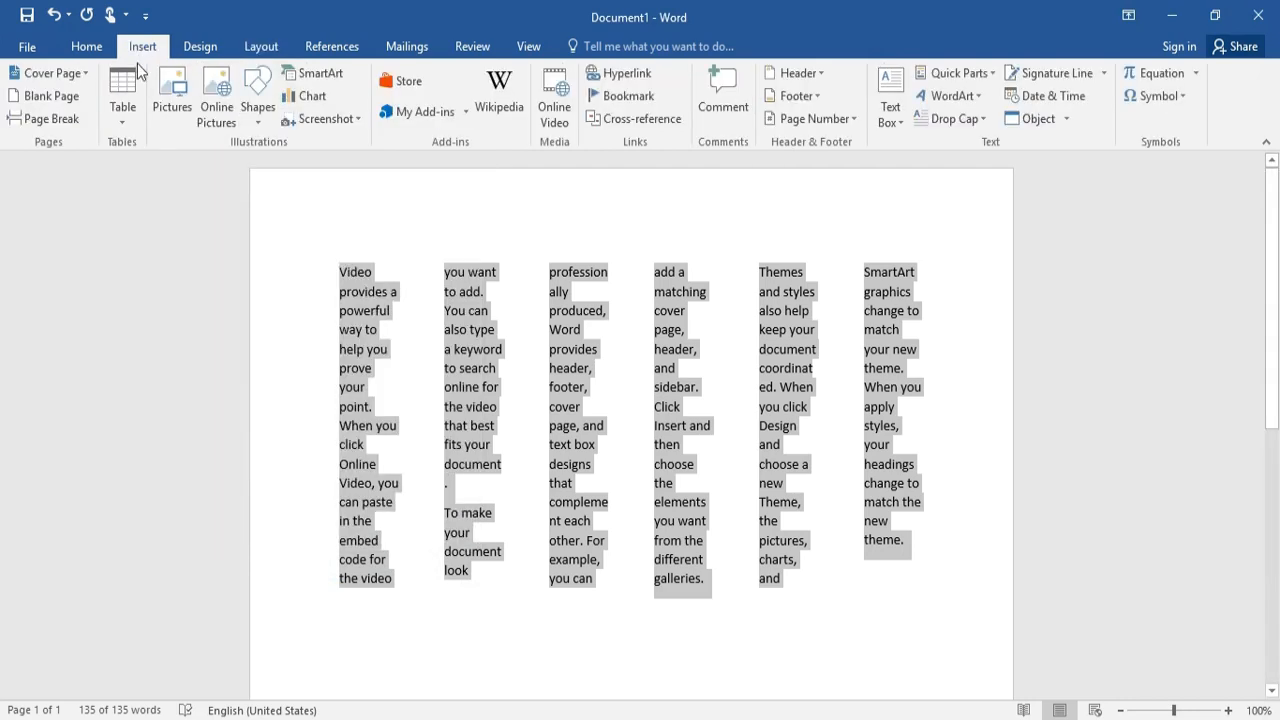
{"action": "left_click", "coordinate": [270, 47]}
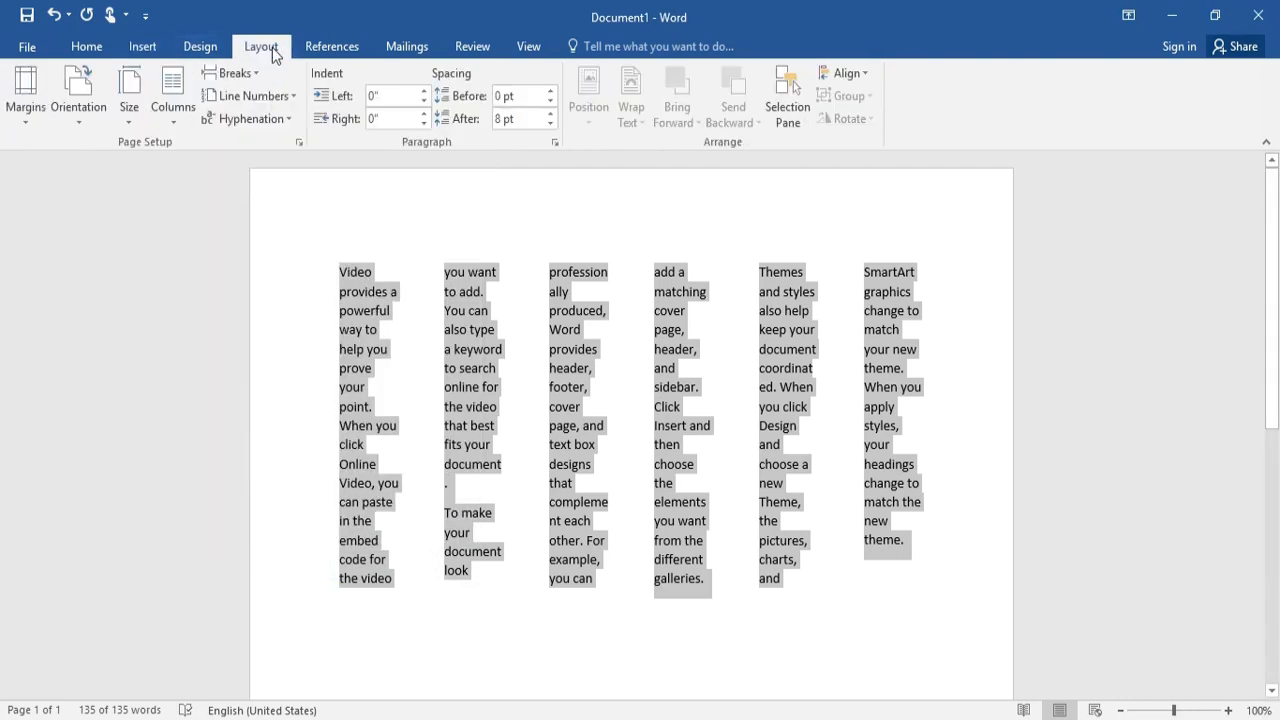
{"action": "left_click", "coordinate": [259, 77]}
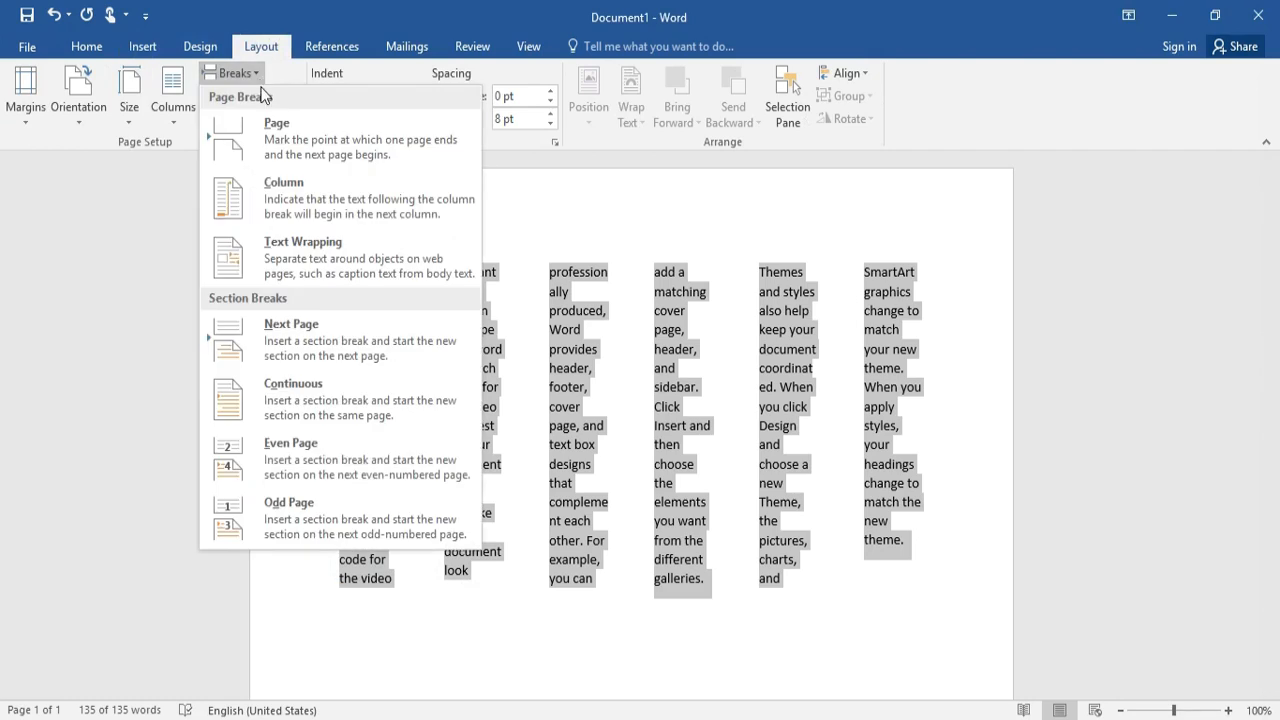
{"action": "left_click", "coordinate": [310, 149]}
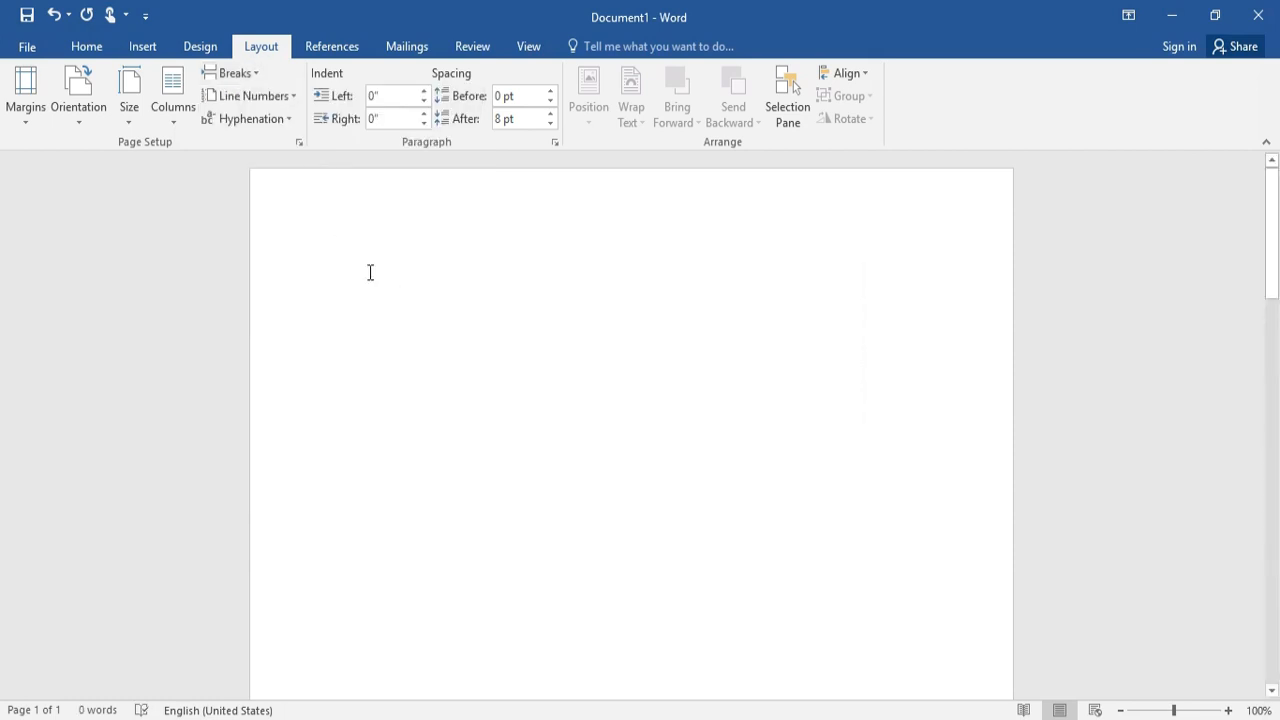
{"action": "key", "text": "ctrl+z"}
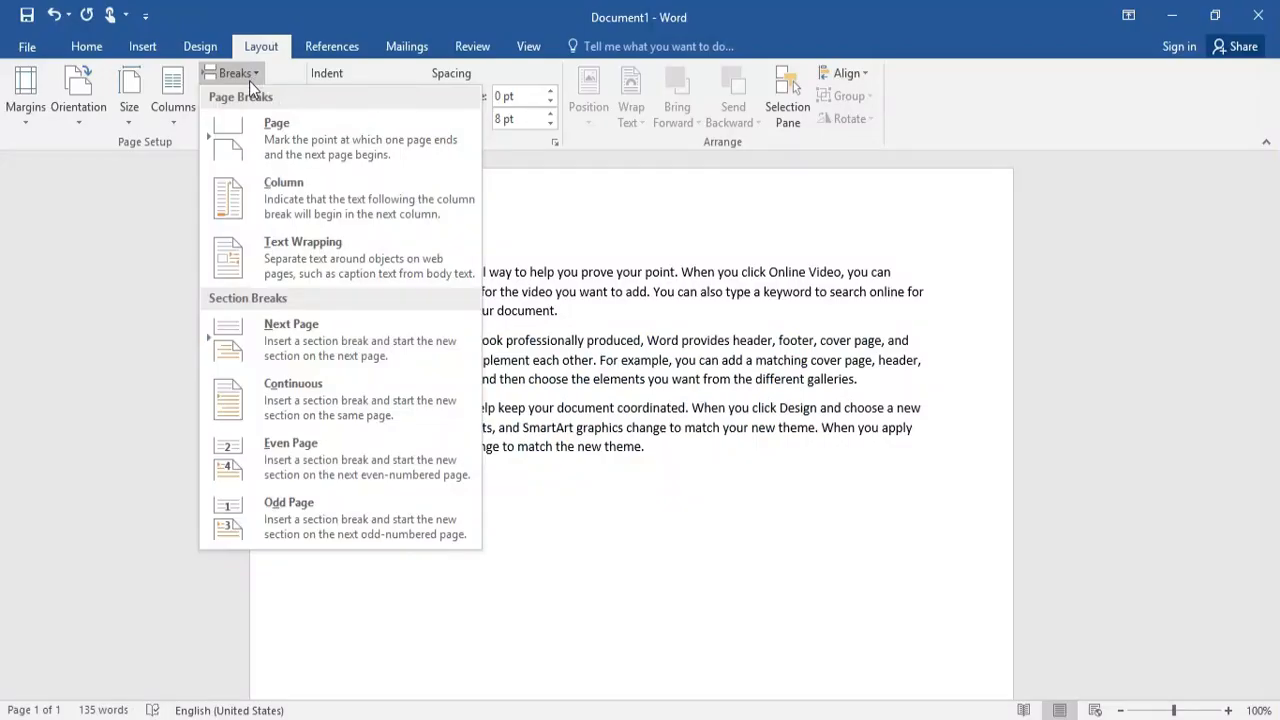
- Try a page break after the first paragraph, check how the text splits across the pages, and undo the break
{"action": "left_click", "coordinate": [290, 140]}
{"action": "scroll", "coordinate": [575, 482], "scroll_direction": "up", "scroll_amount": 3}
{"action": "scroll", "coordinate": [575, 482], "scroll_direction": "up", "scroll_amount": 5}
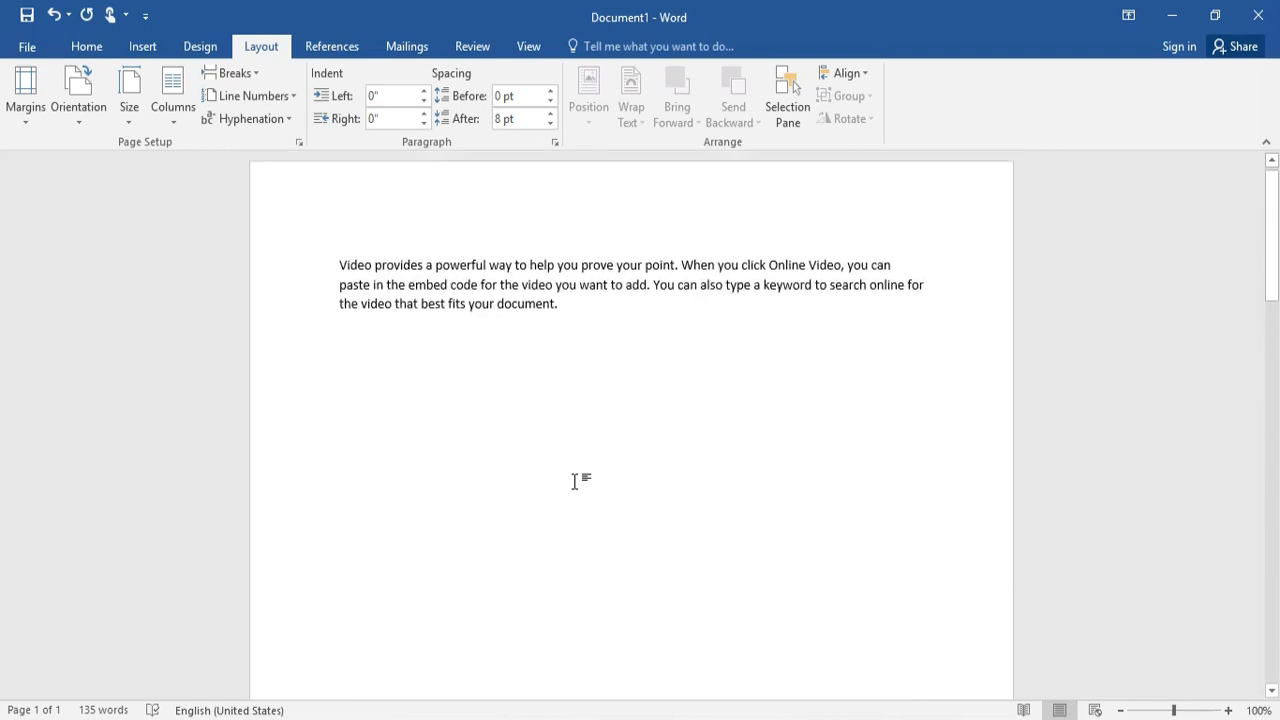
{"action": "scroll", "coordinate": [549, 489], "scroll_direction": "down", "scroll_amount": 10}
{"action": "scroll", "coordinate": [530, 489], "scroll_direction": "down", "scroll_amount": 5}
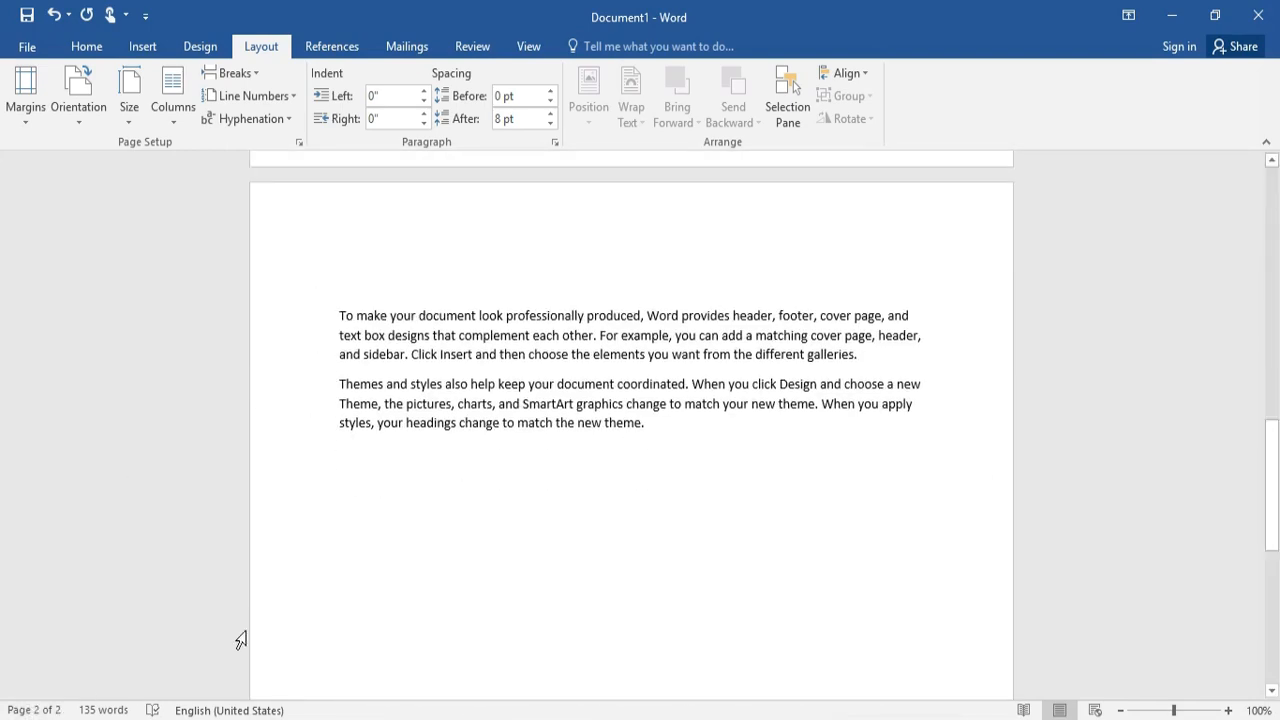
{"action": "left_click", "coordinate": [238, 72]}
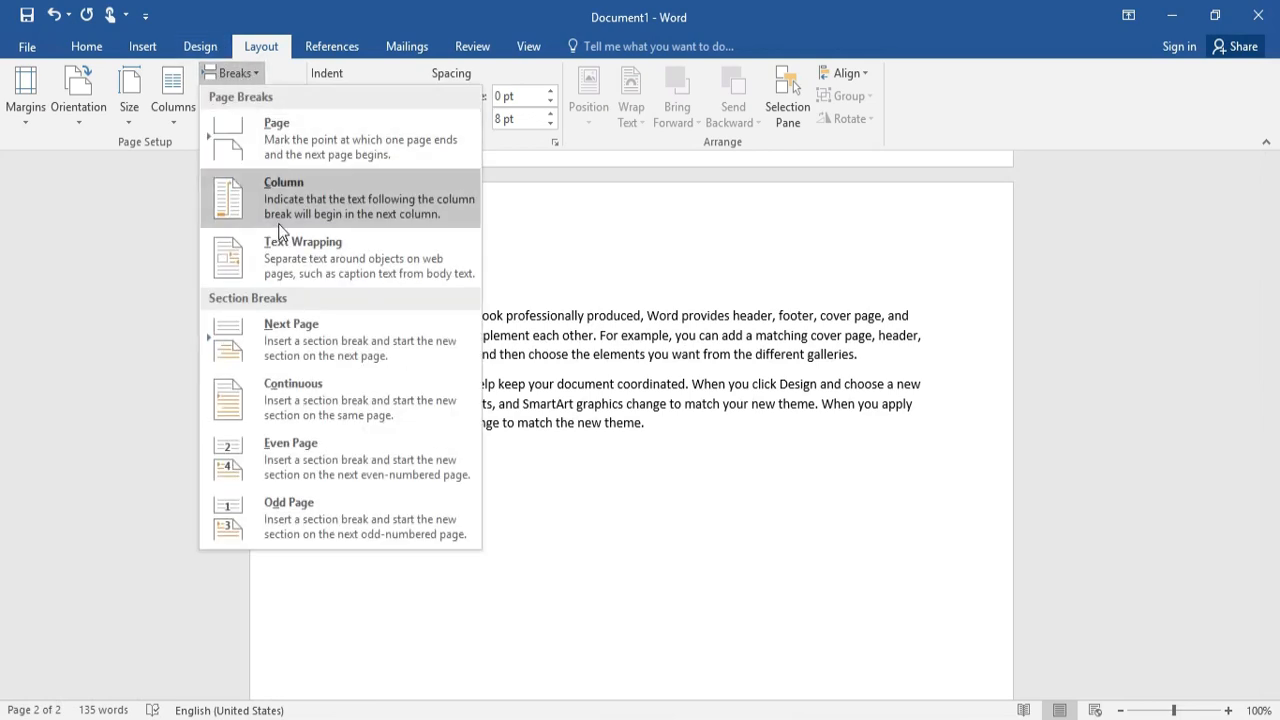
{"action": "key", "text": "Escape"}
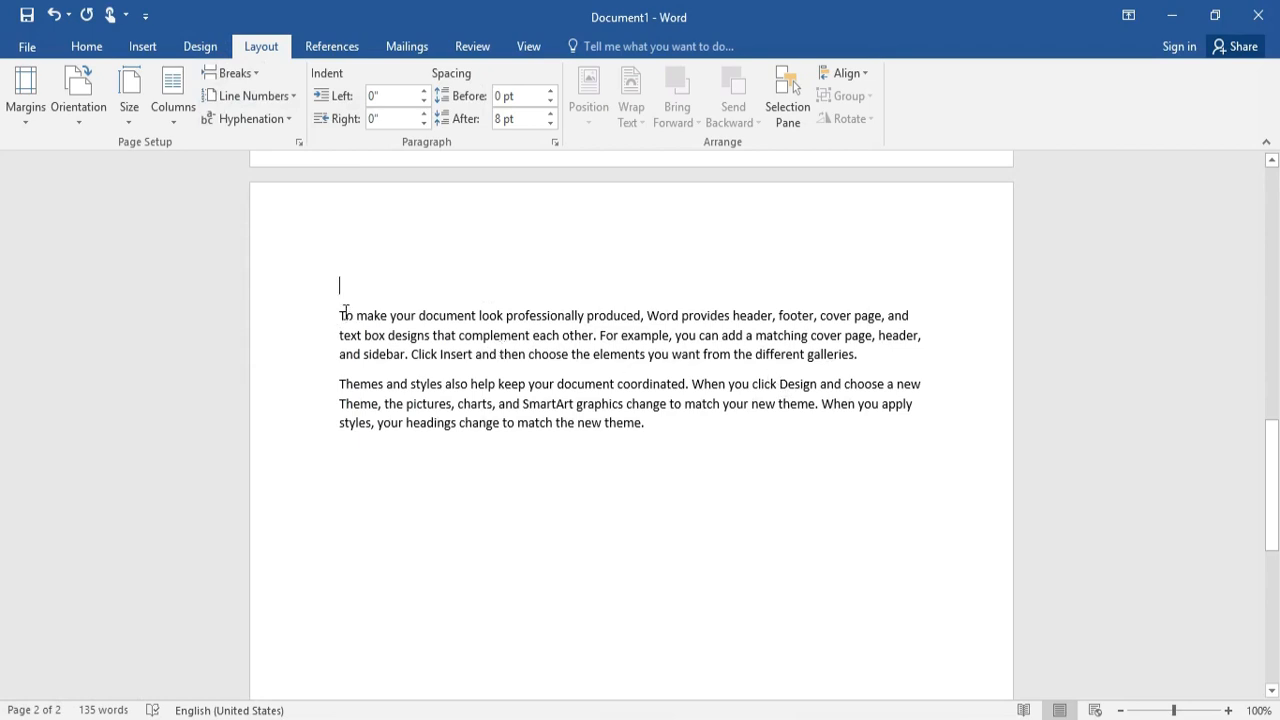
{"action": "left_click", "coordinate": [53, 16]}
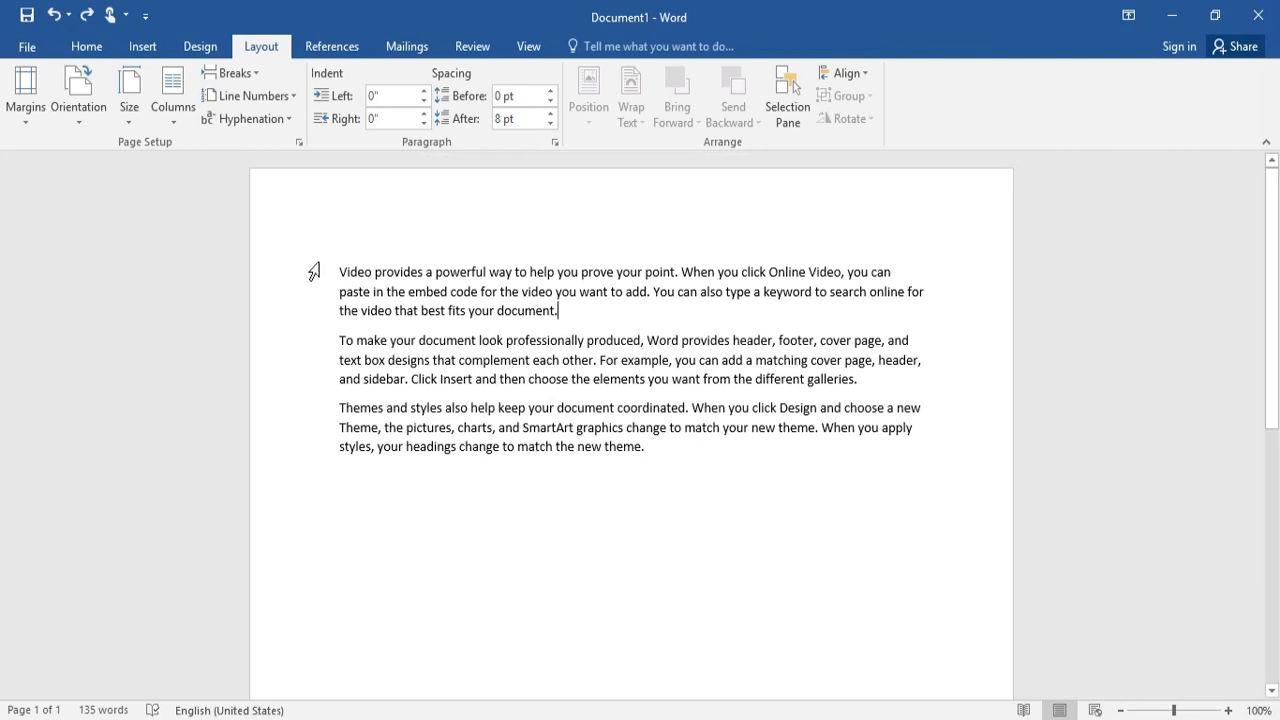
- Lay out only the first paragraph in two columns
{"action": "left_click_drag", "start_coordinate": [338, 270], "coordinate": [561, 314]}
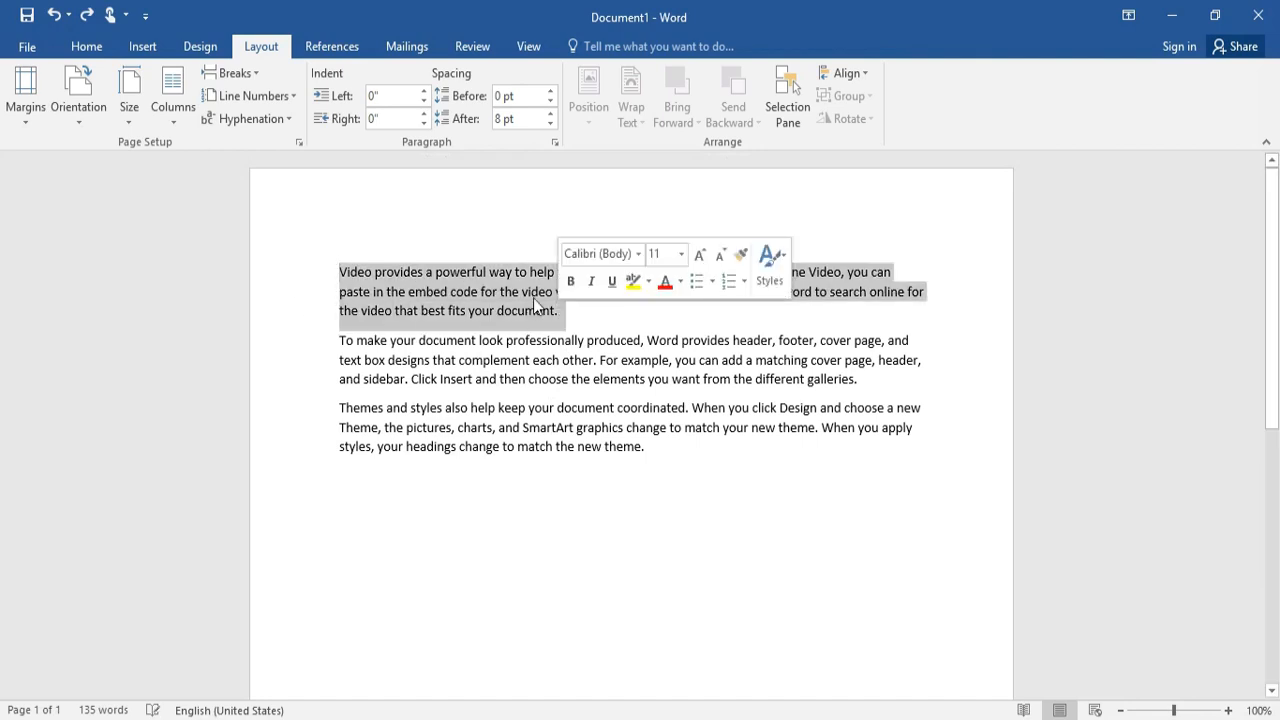
{"action": "left_click", "coordinate": [163, 118]}
{"action": "left_click", "coordinate": [181, 200]}
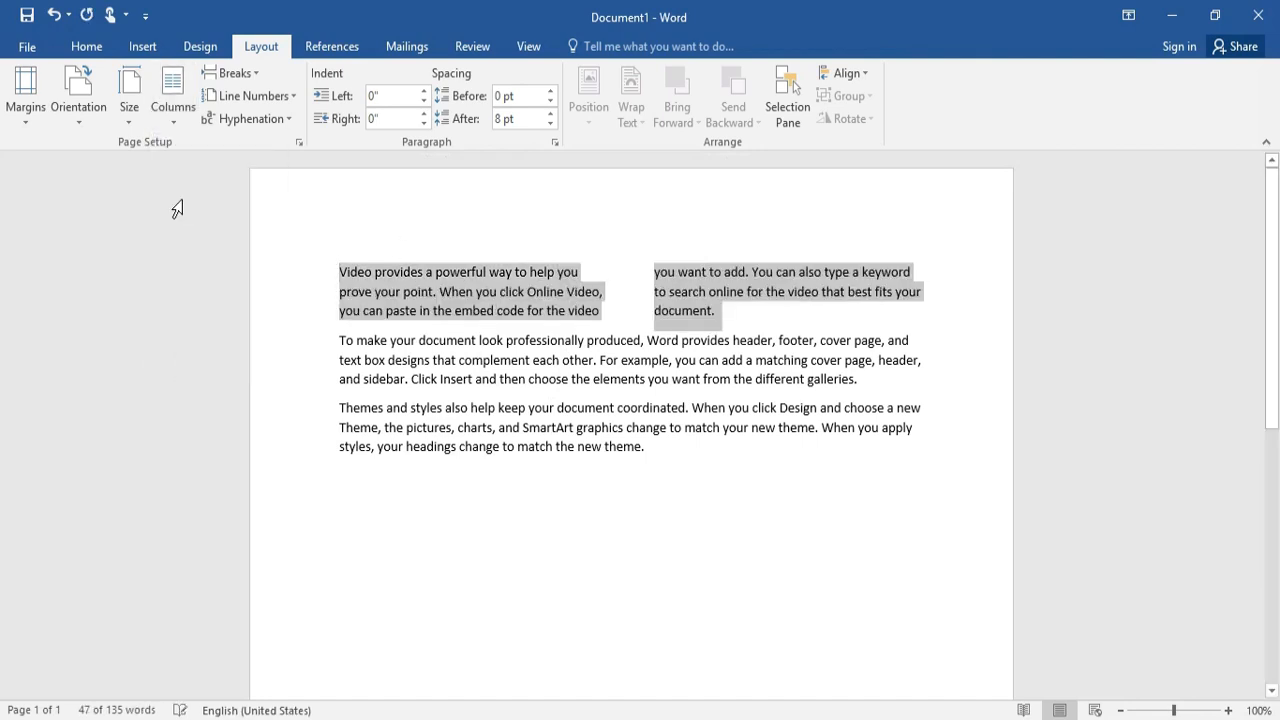
{"action": "left_click", "coordinate": [725, 313]}
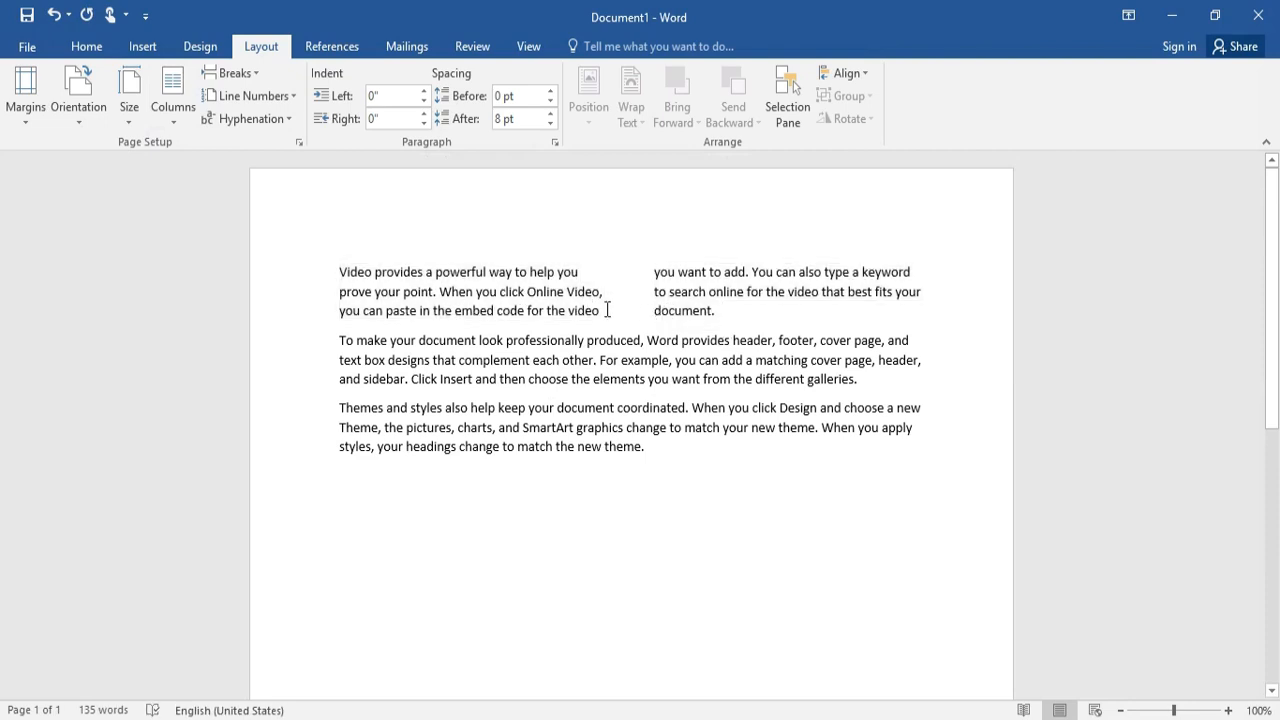
- Add the filler text "vhvvhvhvjvvjjjhjvj" directly after the word "video" that ends the first column
{"action": "left_click", "coordinate": [607, 309]}
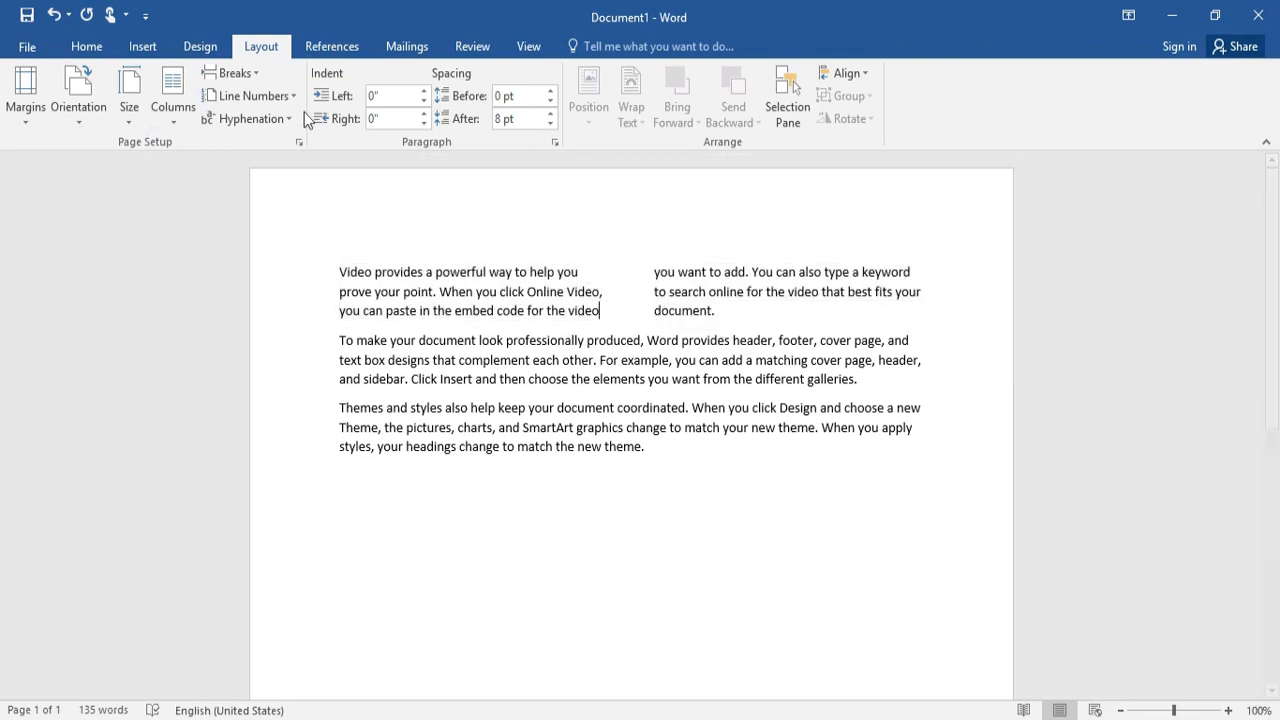
{"action": "left_click", "coordinate": [236, 78]}
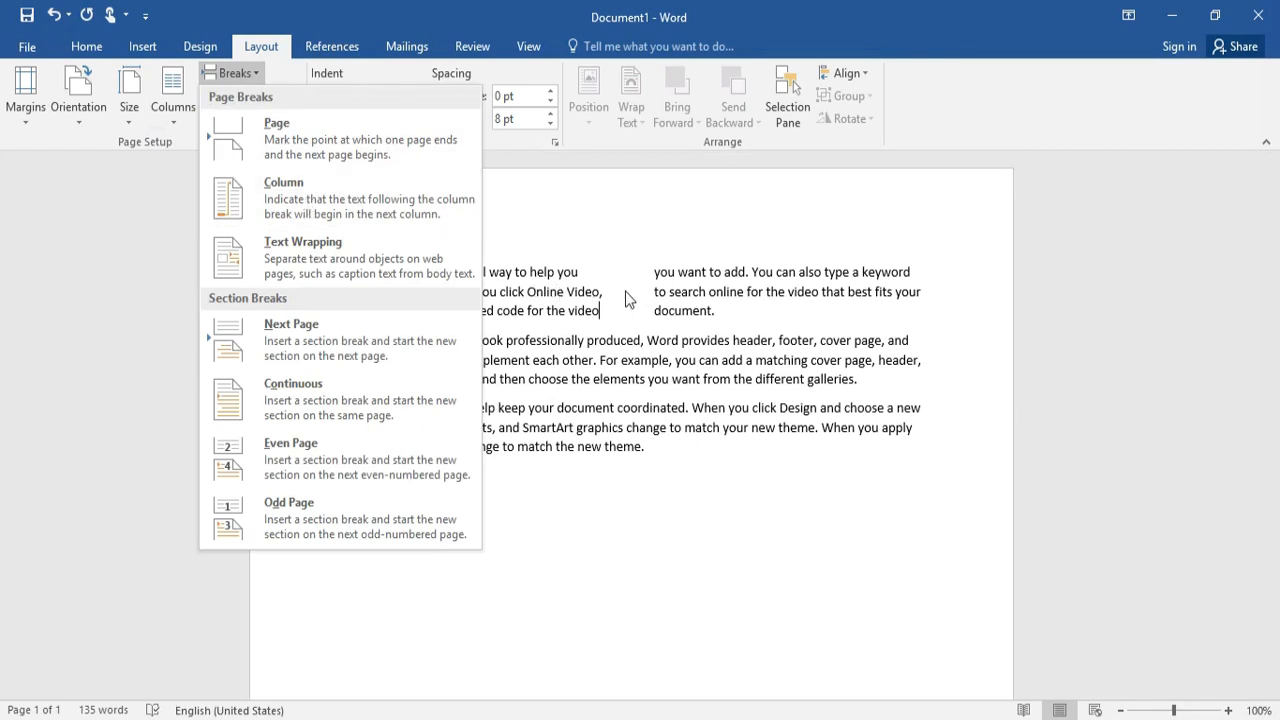
{"action": "left_click", "coordinate": [730, 316]}
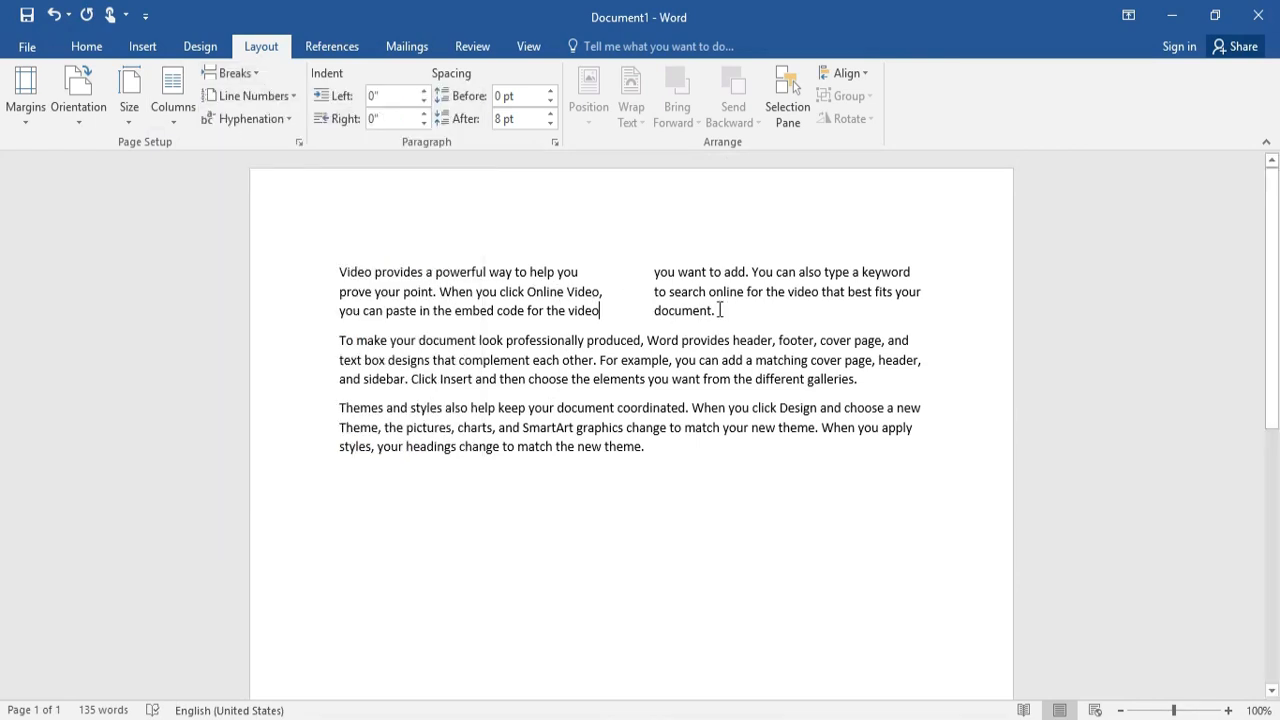
{"action": "type", "text": "vhvvhvhvjvvjj"}
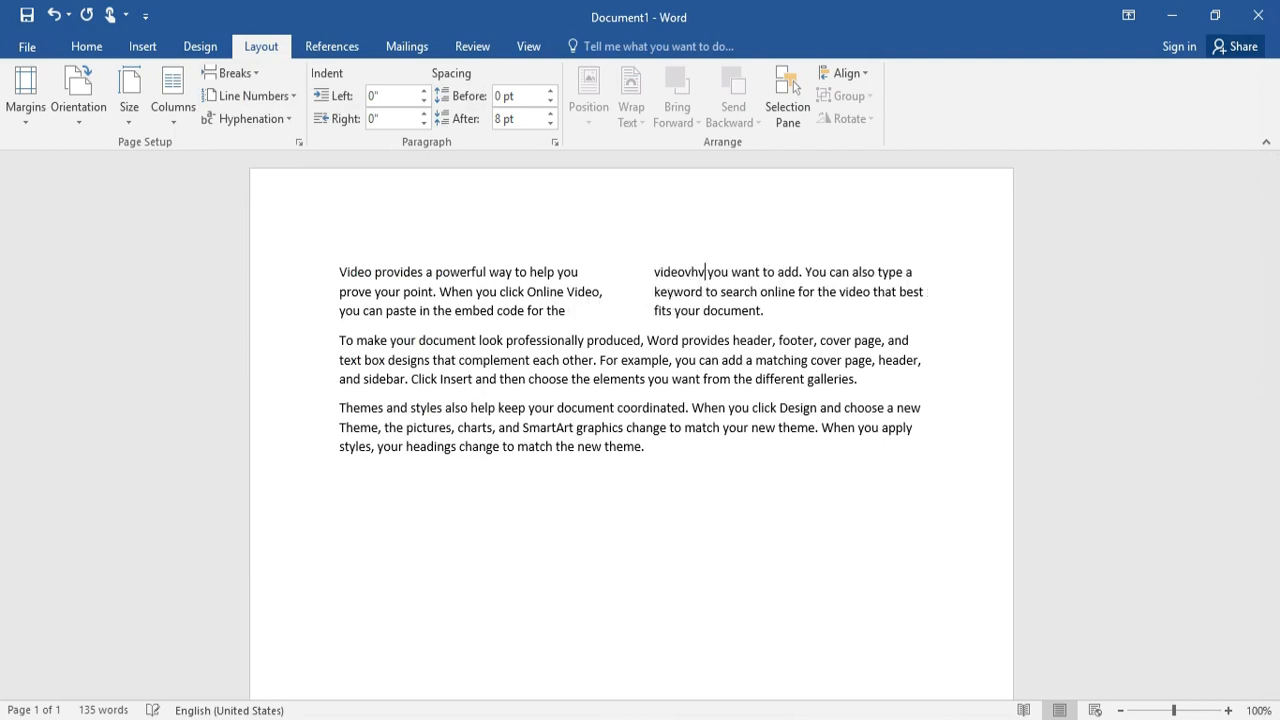
{"action": "type", "text": "jhjvj"}
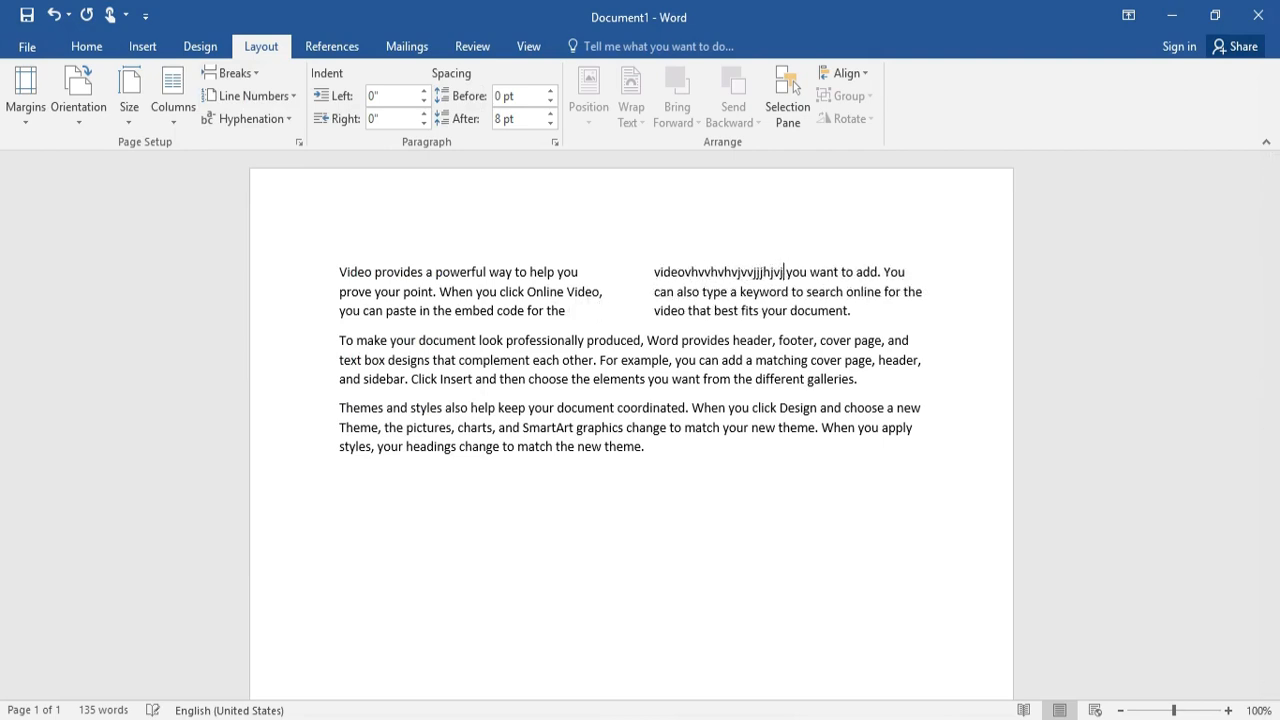
- Insert a column break right after the filler text in the two-column paragraph
{"action": "left_click", "coordinate": [242, 78]}
{"action": "left_click", "coordinate": [265, 223]}
{"action": "left_click", "coordinate": [247, 89]}
{"action": "left_click", "coordinate": [248, 76]}
{"action": "left_click", "coordinate": [248, 78]}
{"action": "left_click", "coordinate": [232, 125]}
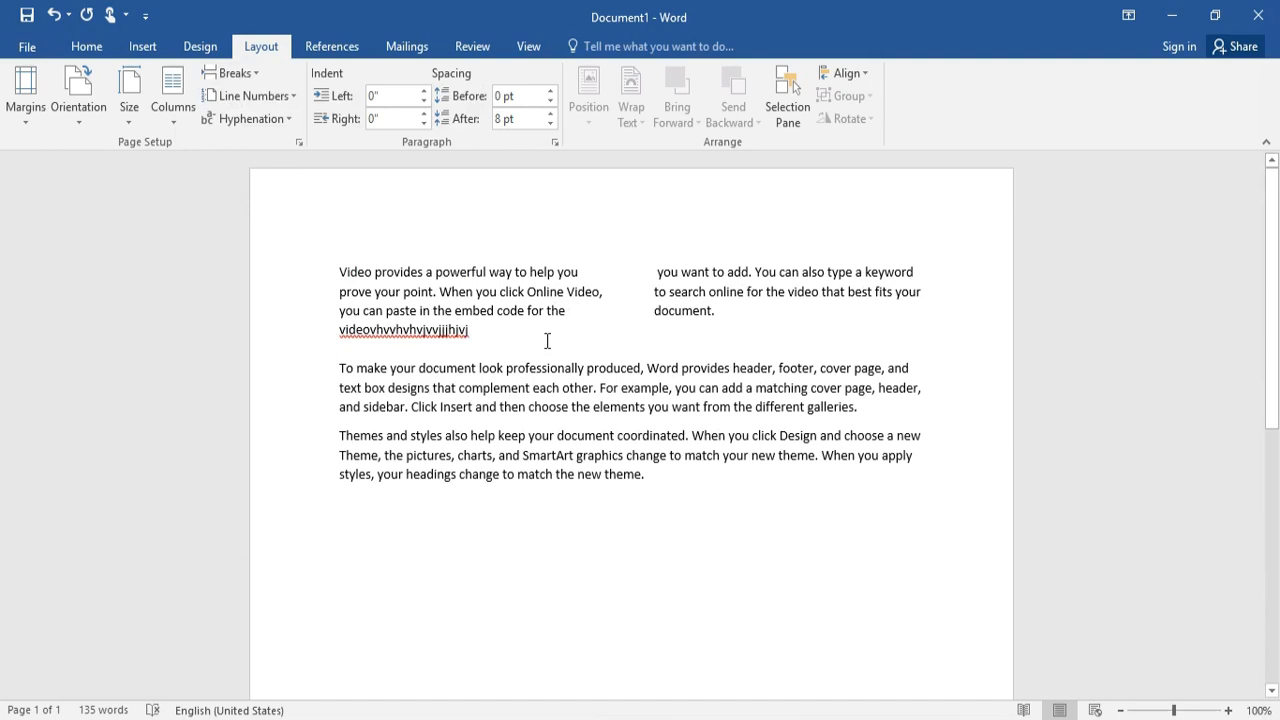
- Delete all the document's text and try inserting two column breaks in the blank document
{"action": "key", "text": "ctrl+a"}
{"action": "key", "text": "Delete"}
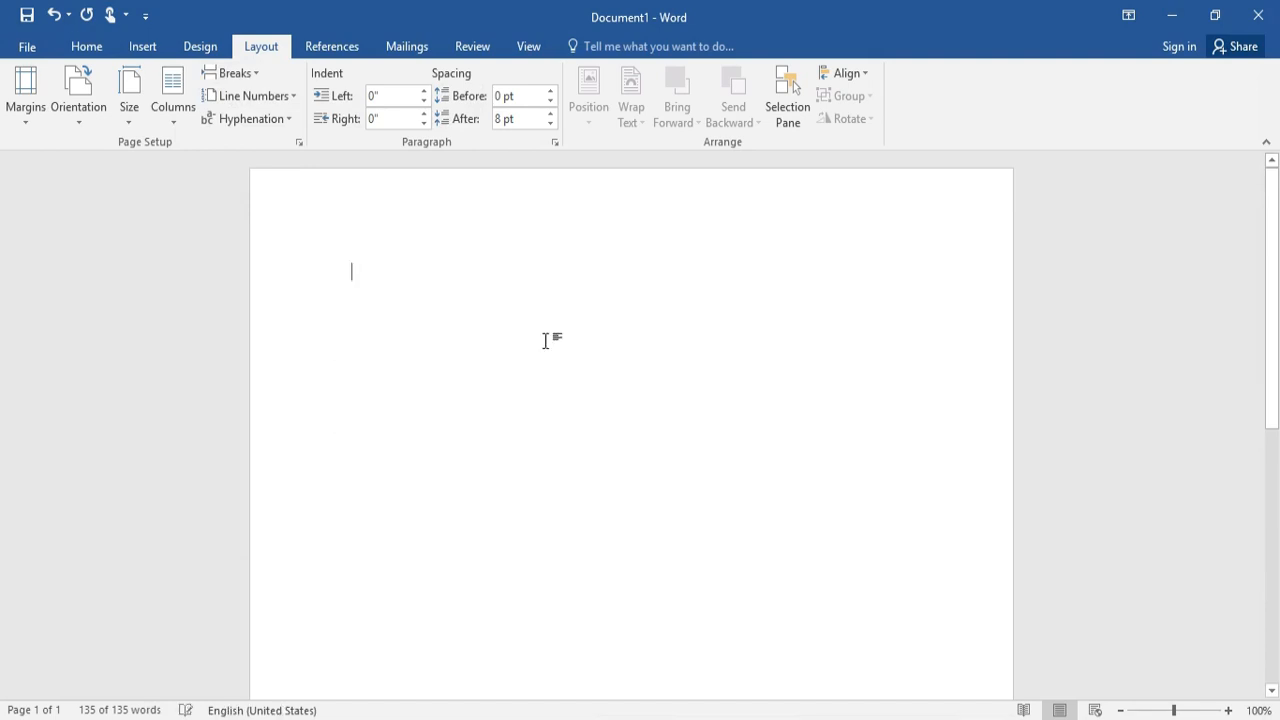
{"action": "left_click", "coordinate": [226, 74]}
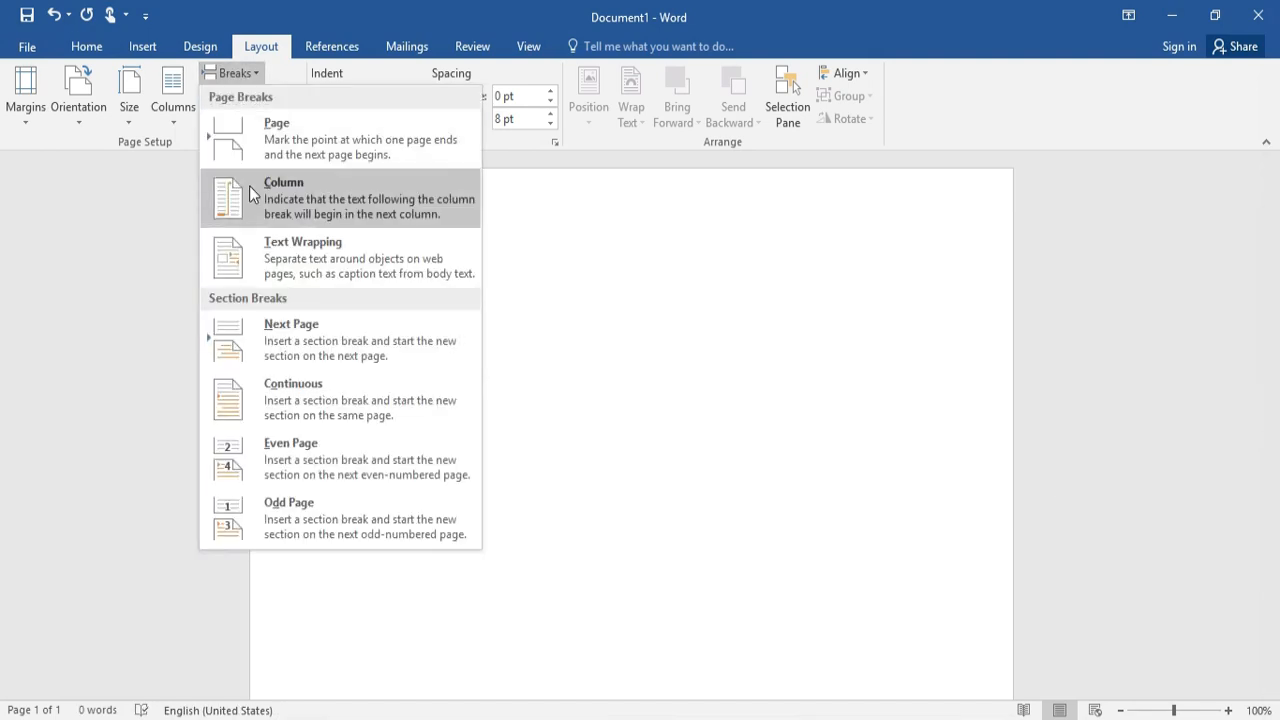
{"action": "left_click", "coordinate": [272, 208]}
{"action": "scroll", "coordinate": [385, 338], "scroll_direction": "down", "scroll_amount": 5}
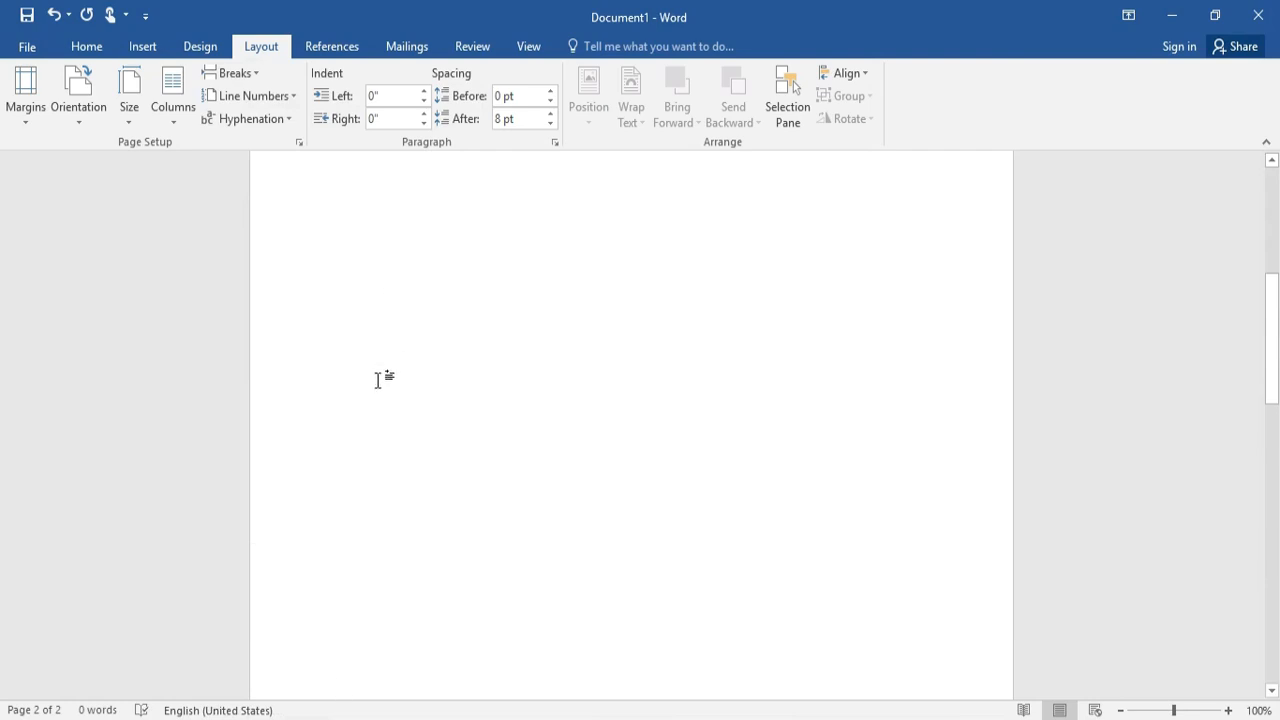
{"action": "left_click", "coordinate": [238, 83]}
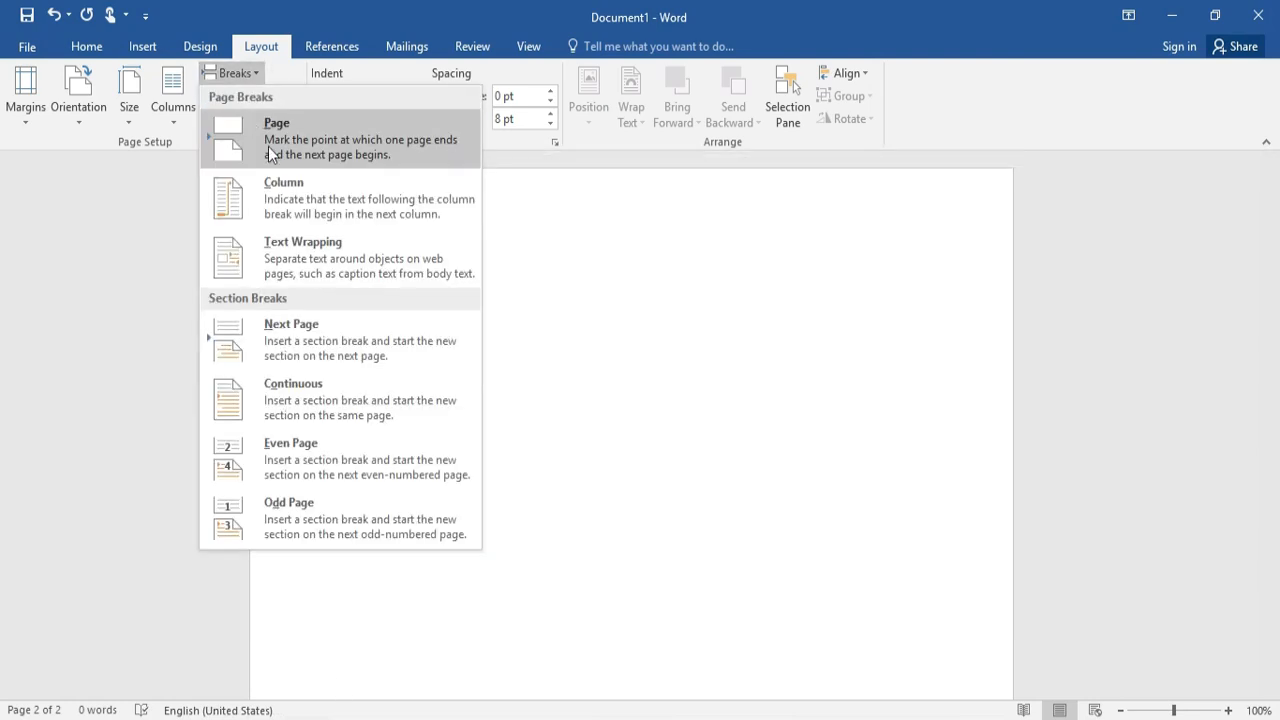
{"action": "left_click", "coordinate": [292, 207]}
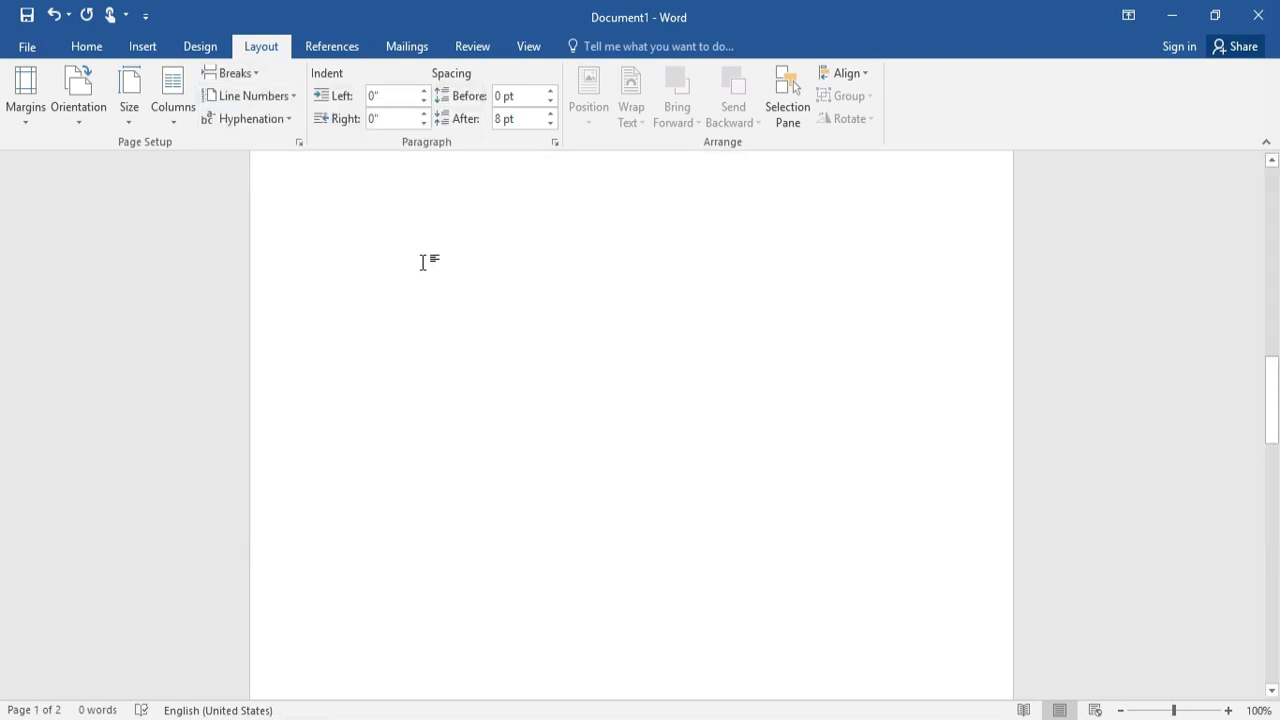
{"action": "scroll", "coordinate": [423, 262], "scroll_direction": "up", "scroll_amount": 3}
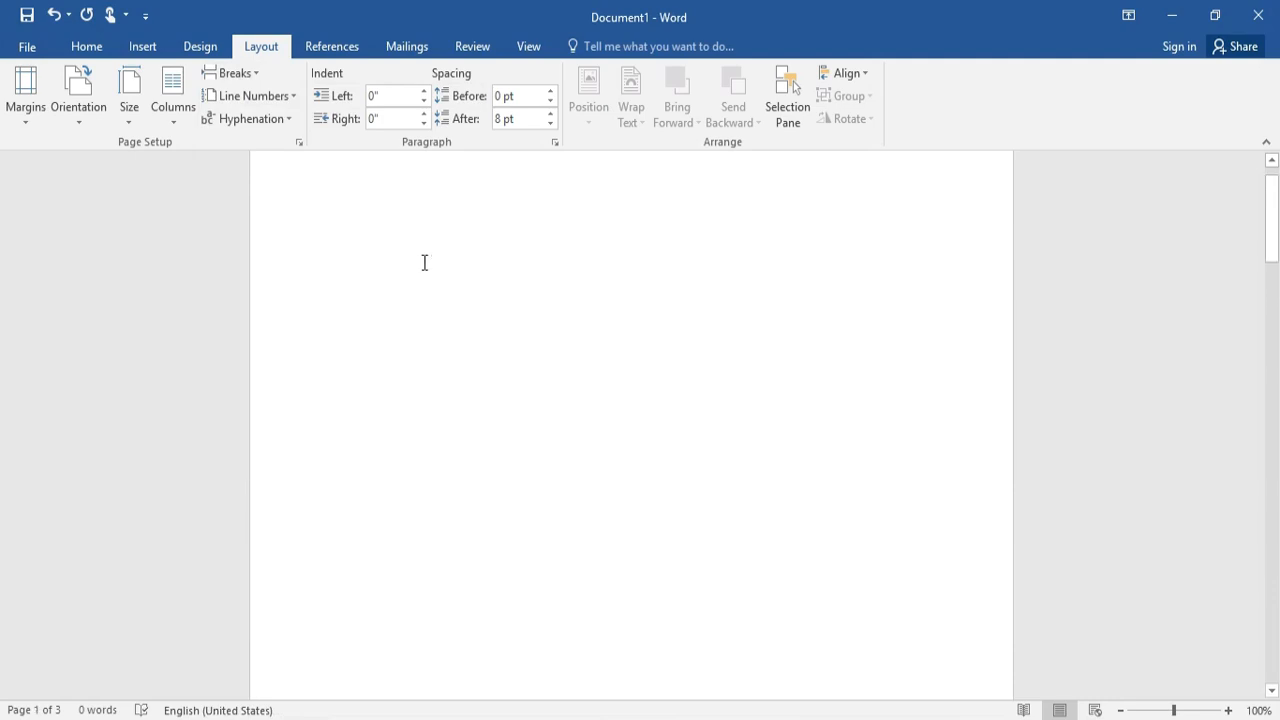
- Generate one paragraph of sample text at the start of the document with =rand(1)
{"action": "type", "text": "=rand("}
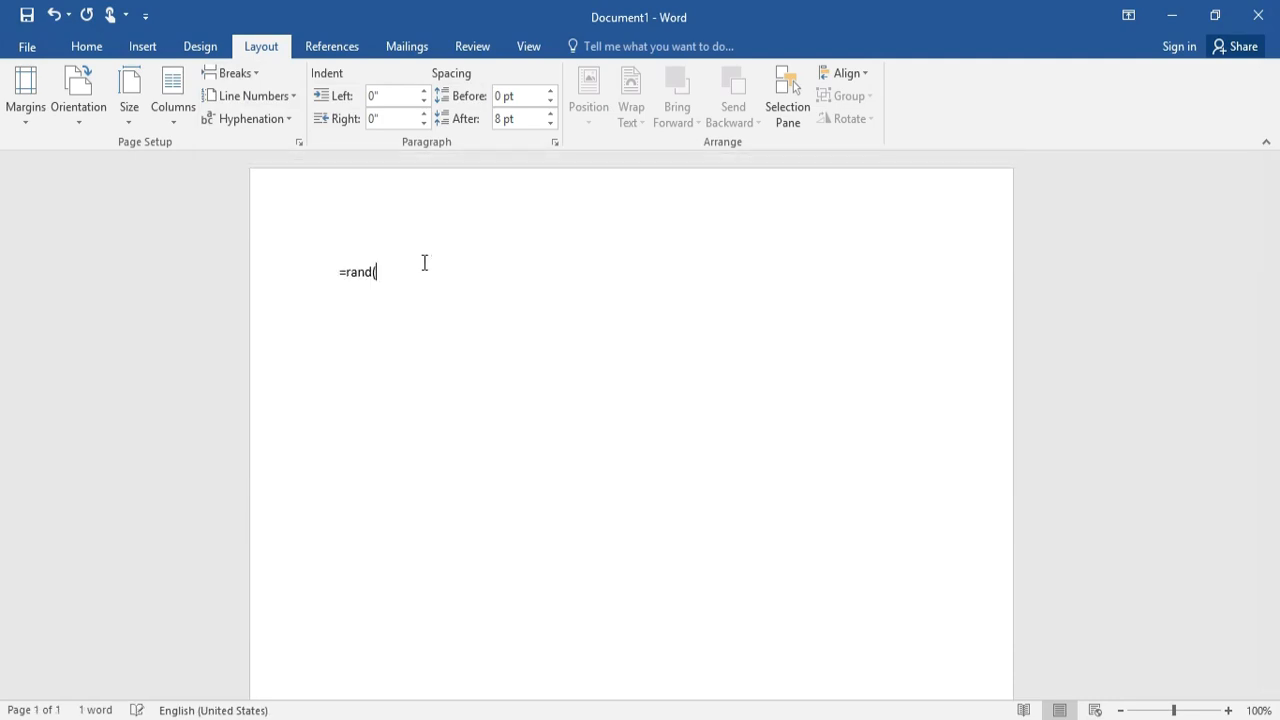
{"action": "type", "text": "1)"}
{"action": "key", "text": "Return"}
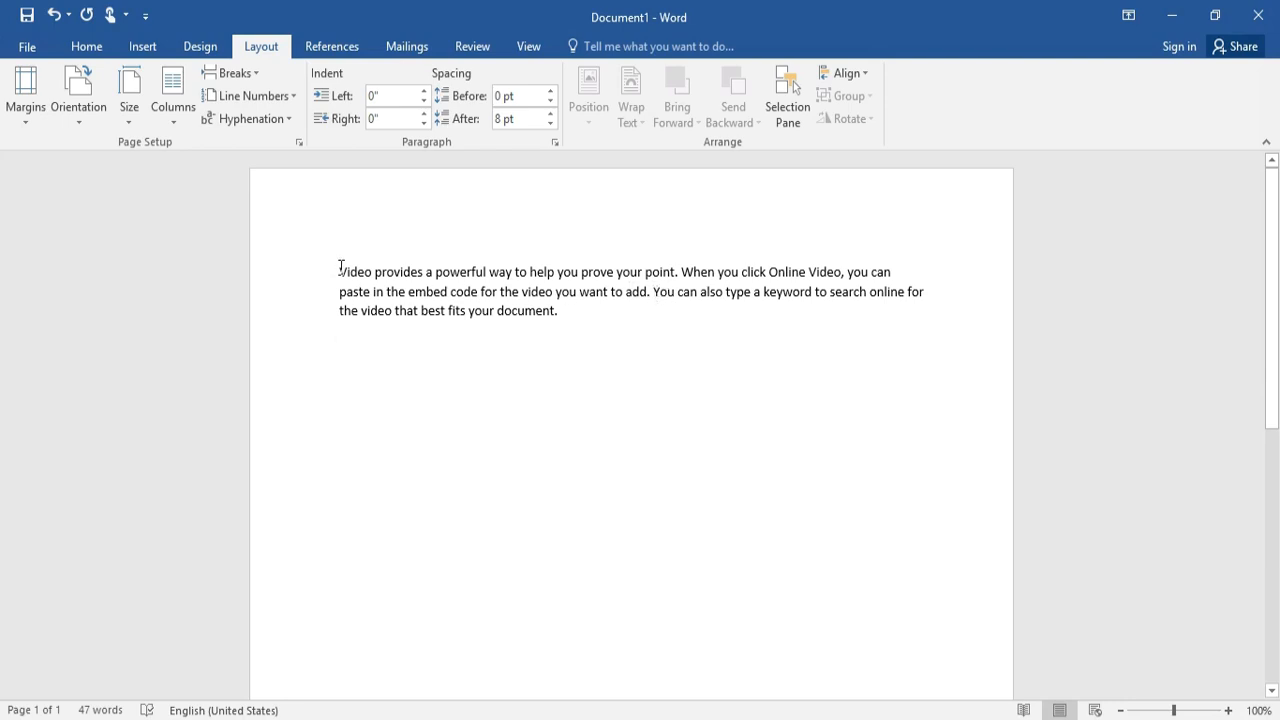
- Lay out the whole sample paragraph in two columns
{"action": "left_click_drag", "start_coordinate": [340, 267], "coordinate": [554, 317]}
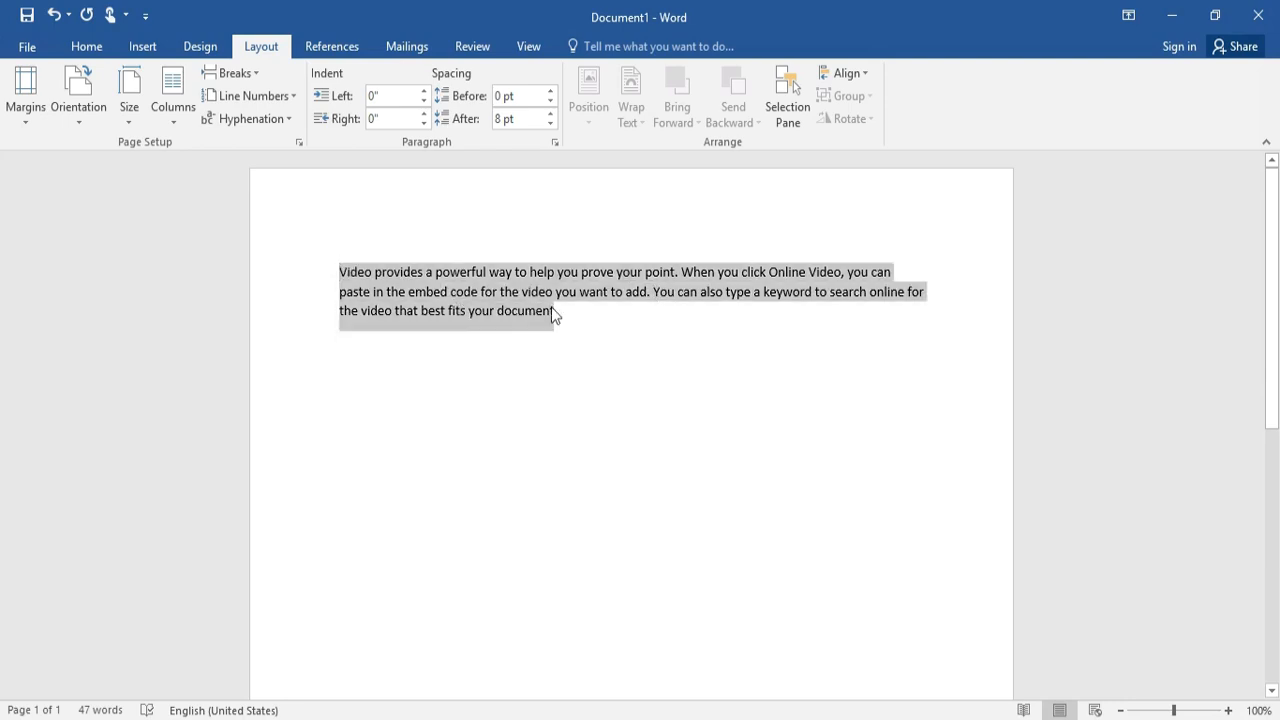
{"action": "left_click", "coordinate": [169, 116]}
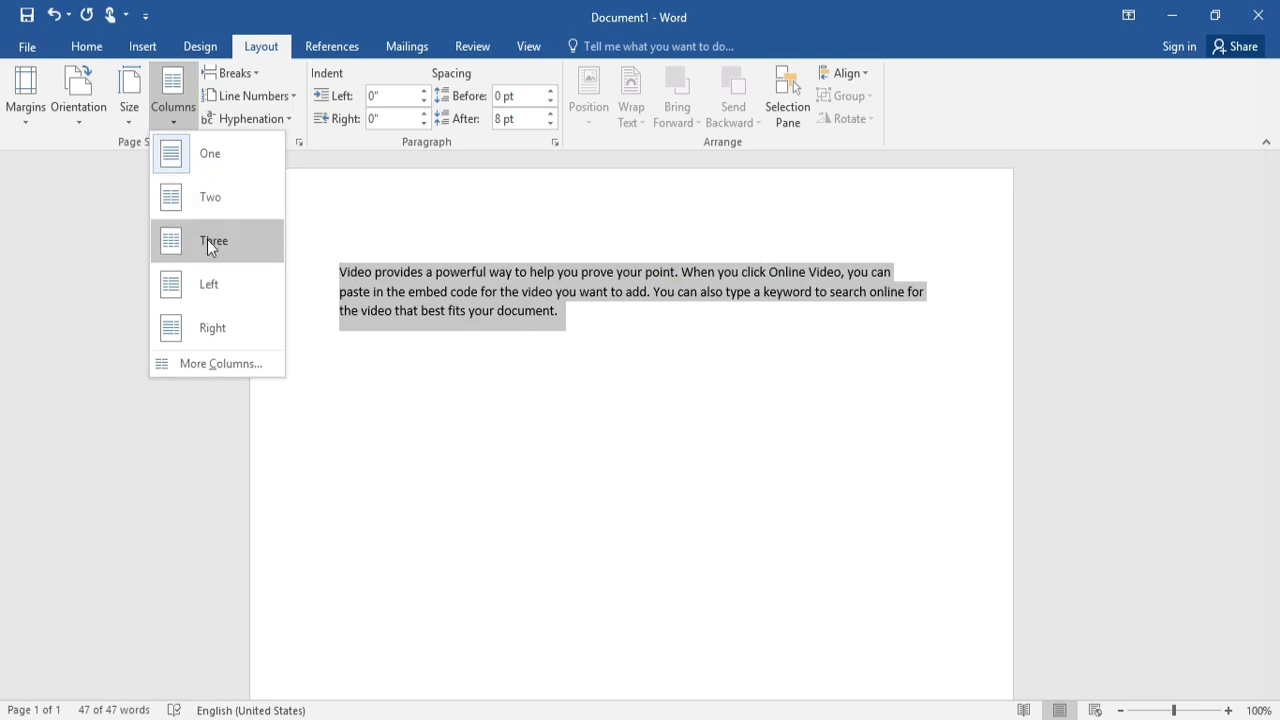
{"action": "left_click", "coordinate": [206, 203]}
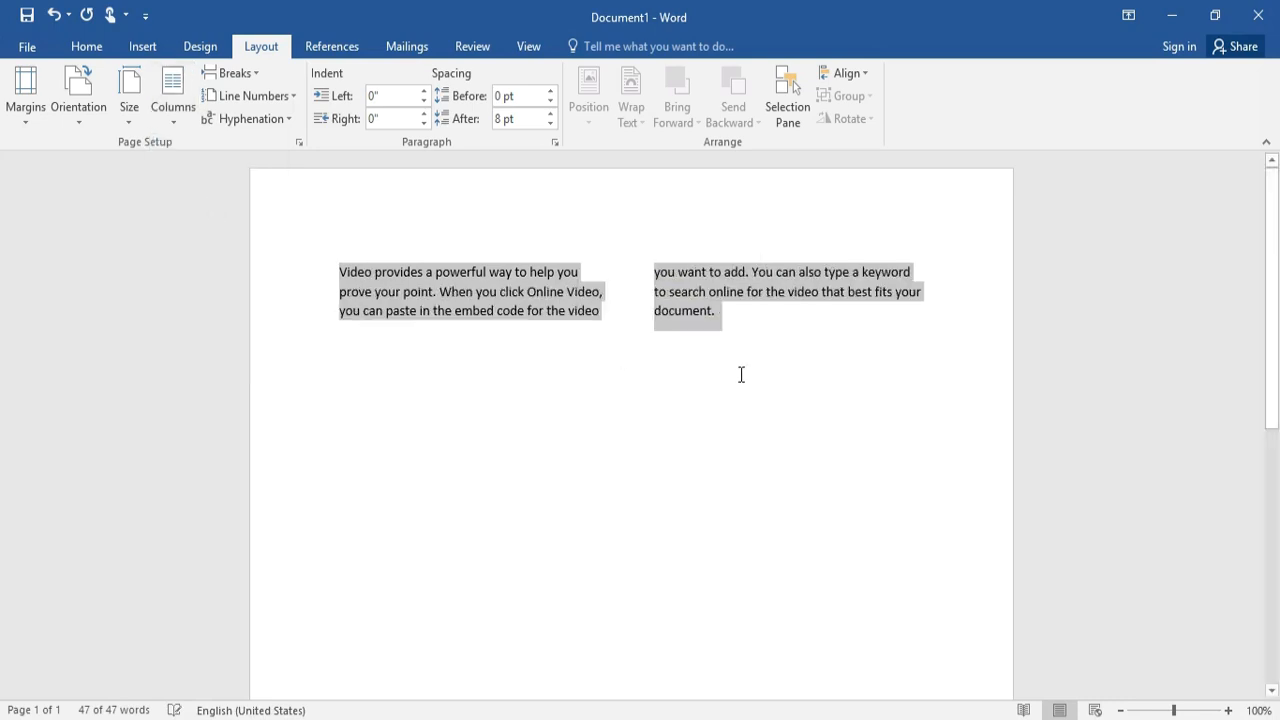
{"action": "left_click", "coordinate": [714, 310]}
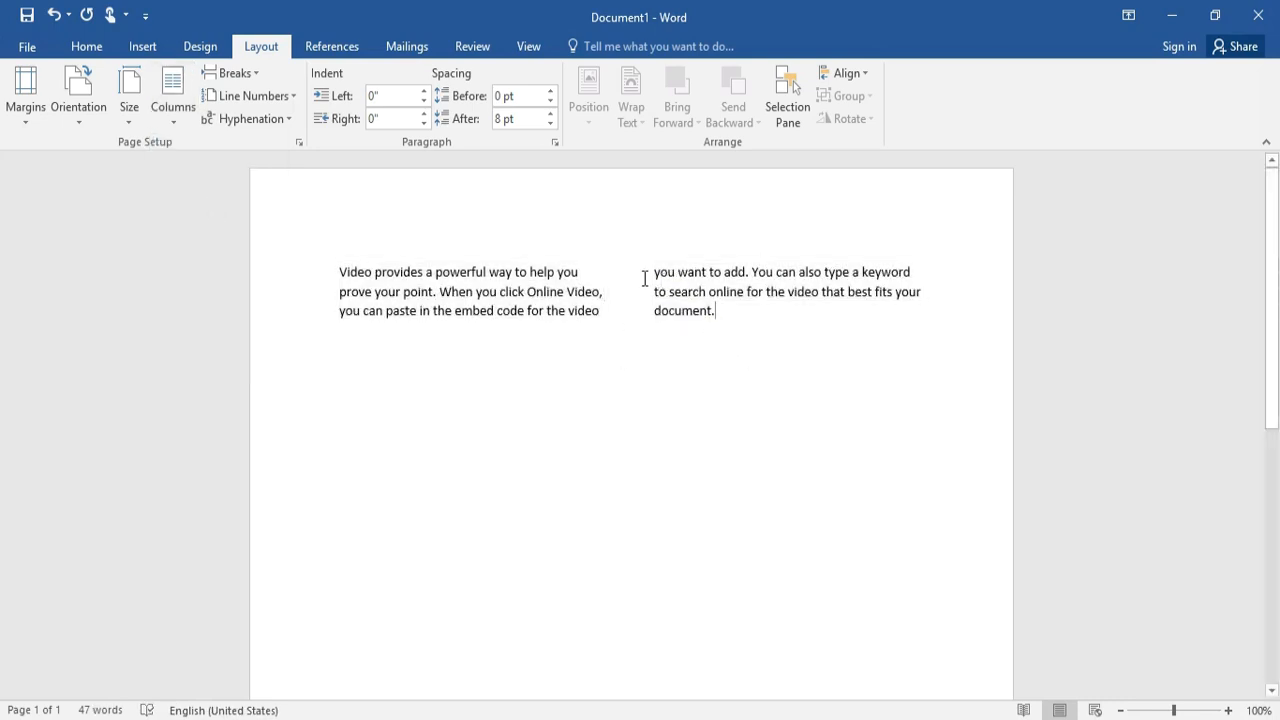
- Delete the second column's text and insert a column break after the word "video" that ends the first column
{"action": "left_click_drag", "start_coordinate": [652, 274], "coordinate": [714, 316]}
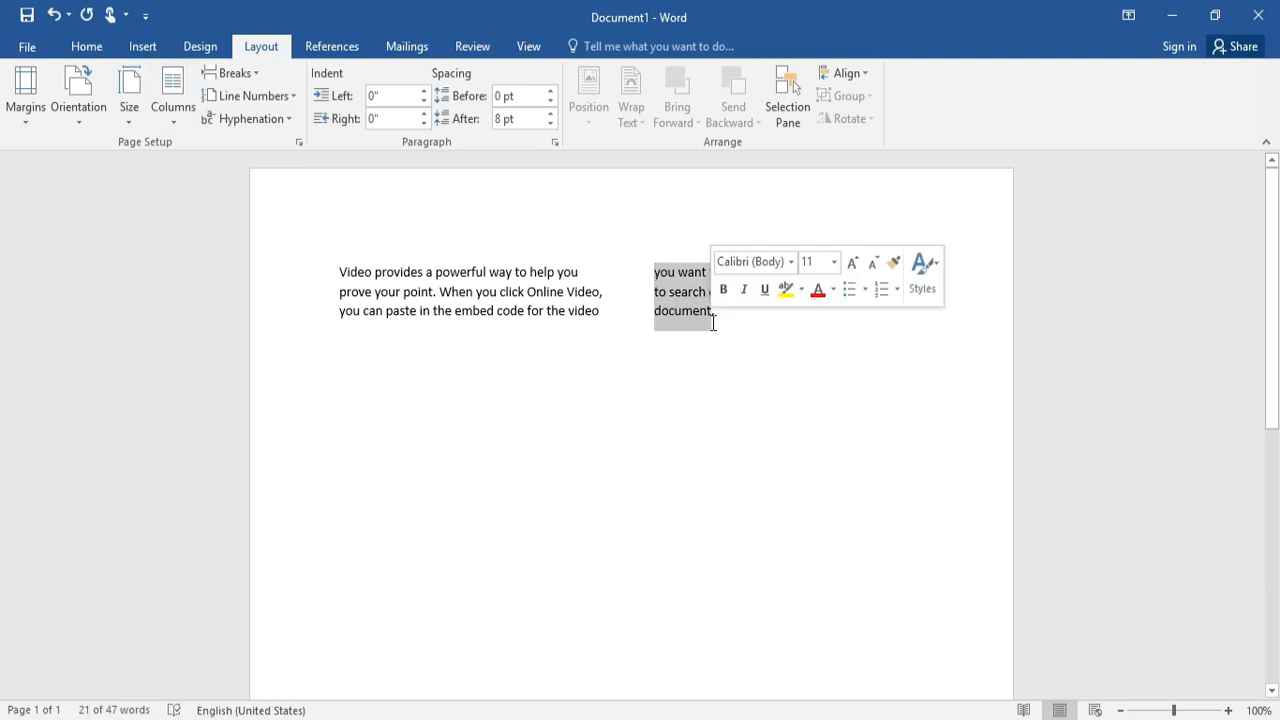
{"action": "key", "text": "Delete"}
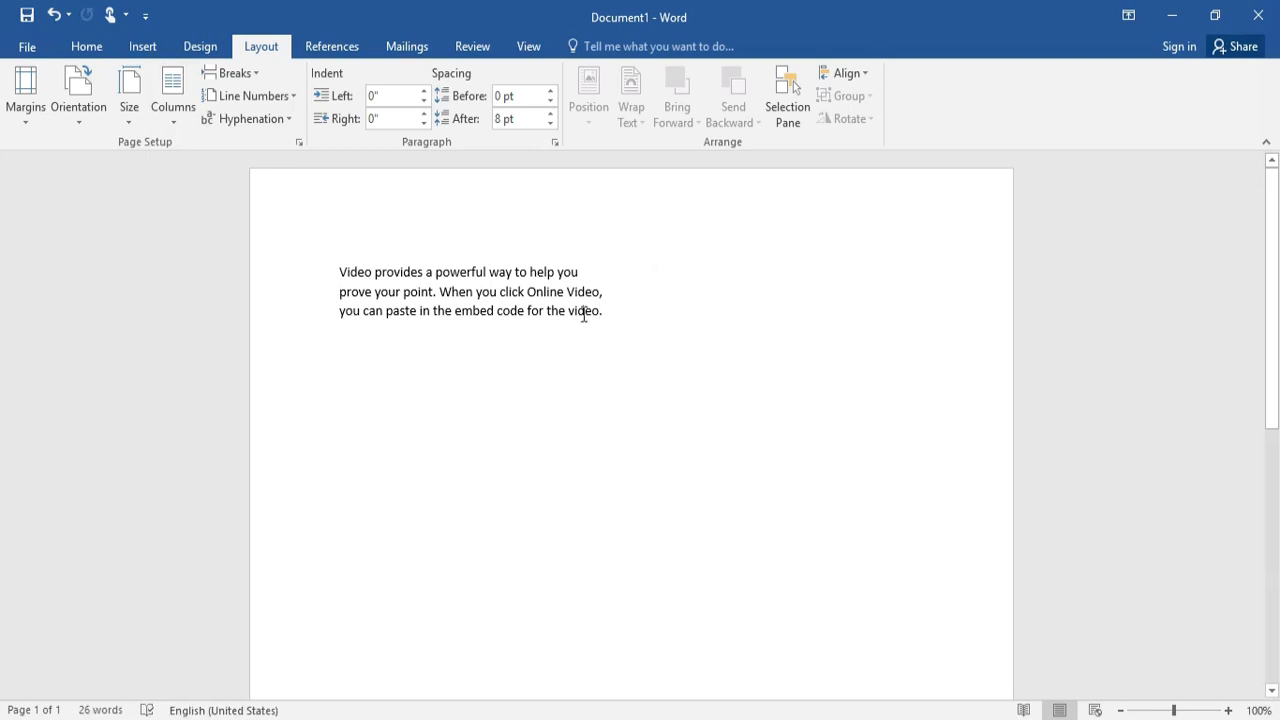
{"action": "left_click", "coordinate": [256, 70]}
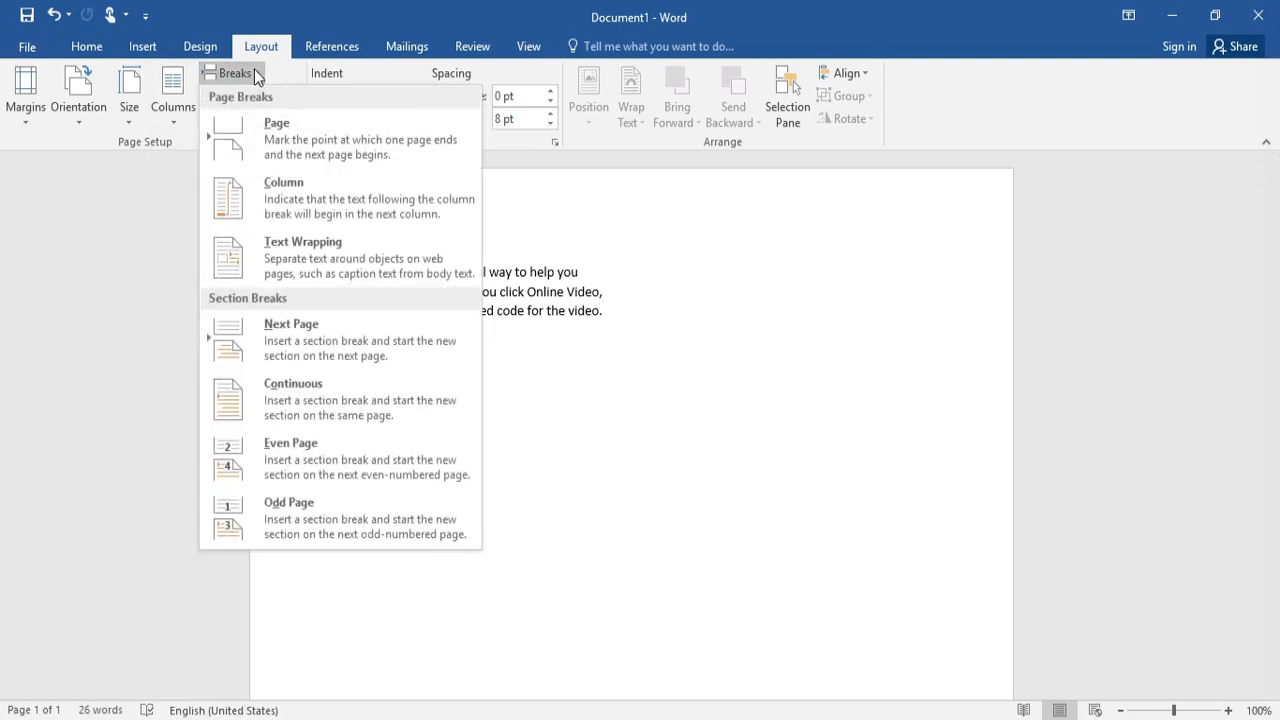
{"action": "left_click", "coordinate": [261, 205]}
- Fill the second column with seven short filler lines: "dsubcjbebebwehewq", "Eiifbo", "F", "Fwqf", "Wfqf", "Qb" and "Bc'q"
{"action": "type", "text": "dsu"}
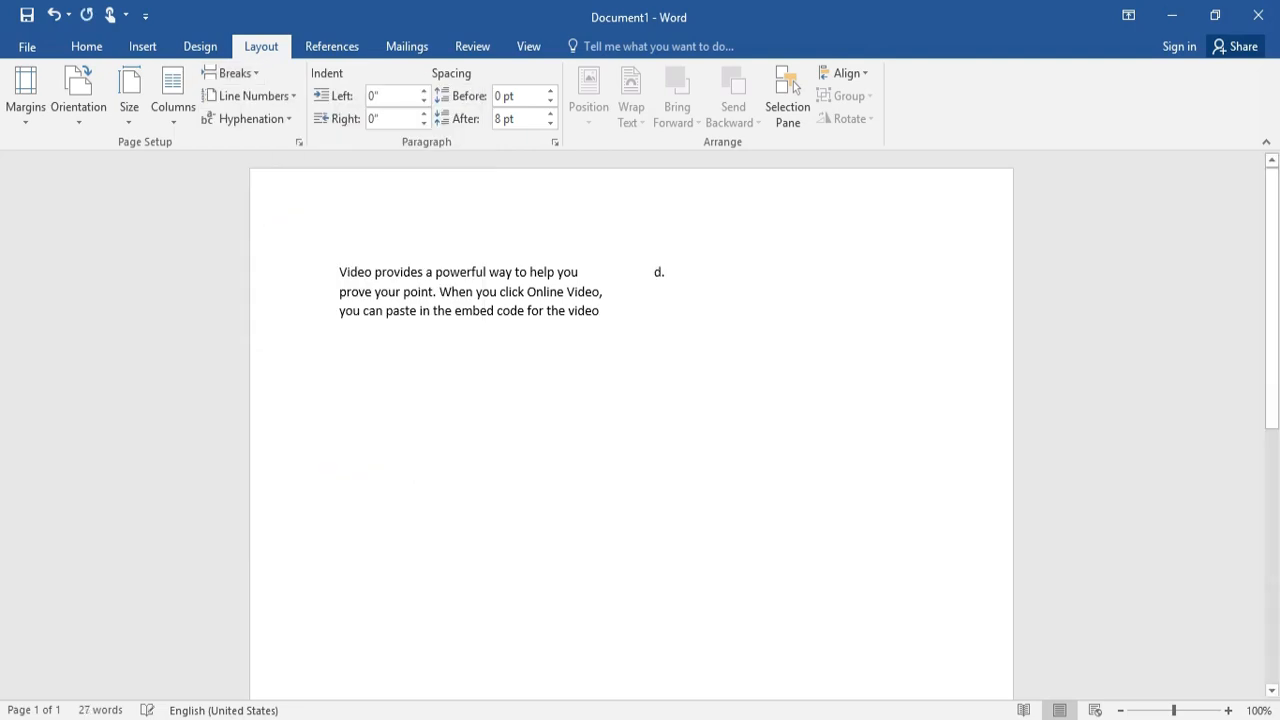
{"action": "type", "text": "bcjbeb"}
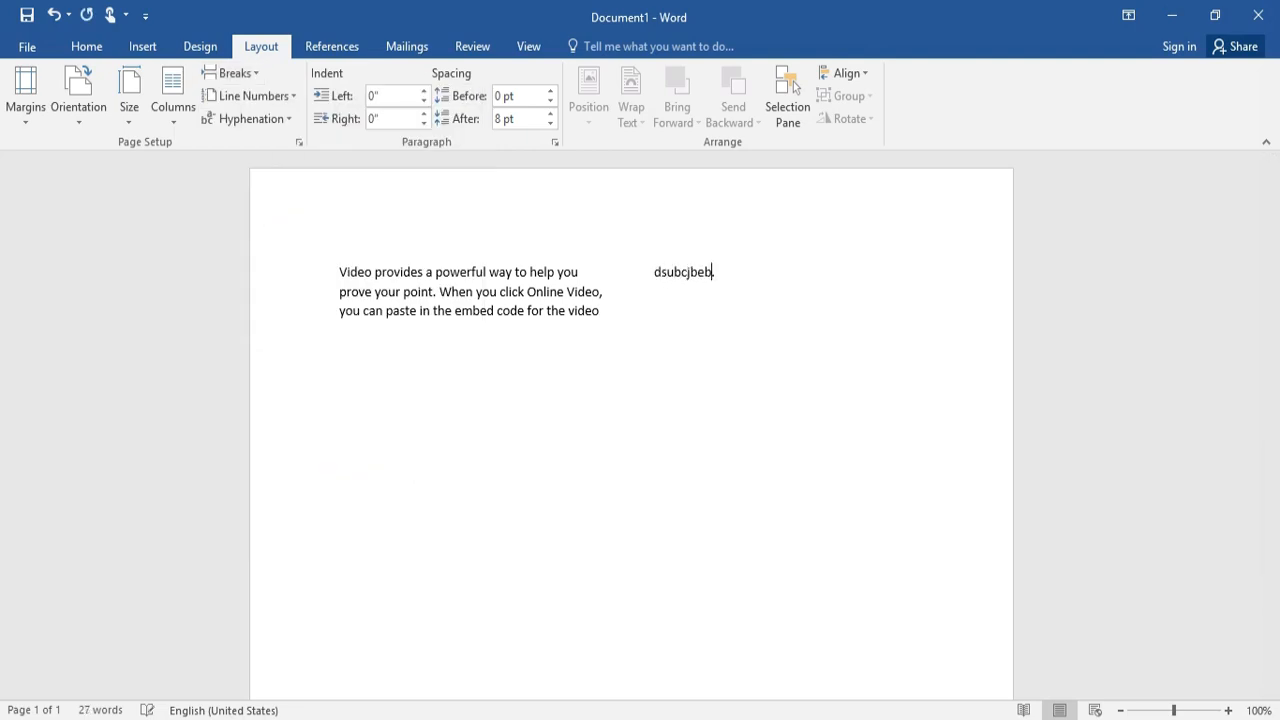
{"action": "type", "text": "ebwehewqeiiff"}
{"action": "key", "text": "Return"}
{"action": "type", "text": "fwqf"}
{"action": "key", "text": "Return"}
{"action": "type", "text": "wfqf"}
{"action": "key", "text": "Return"}
{"action": "type", "text": "qb"}
{"action": "key", "text": "Return"}
{"action": "type", "text": "bc'q"}
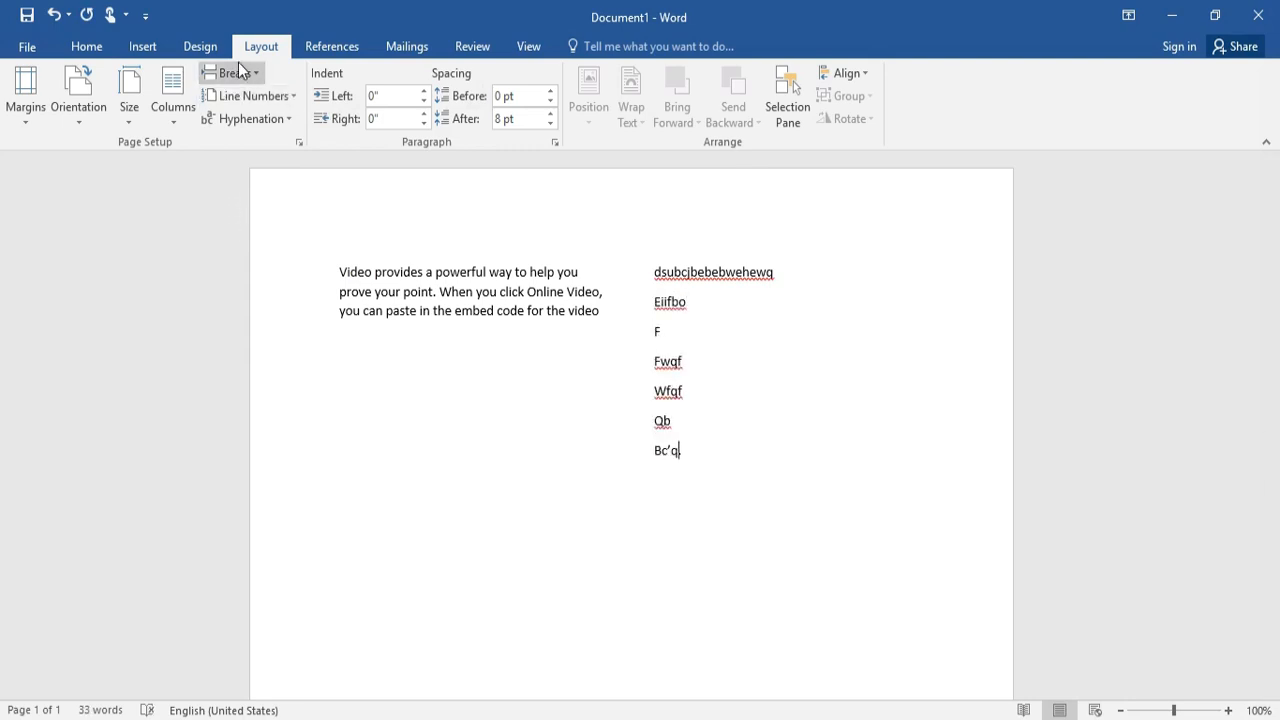
{"action": "left_click", "coordinate": [236, 72]}
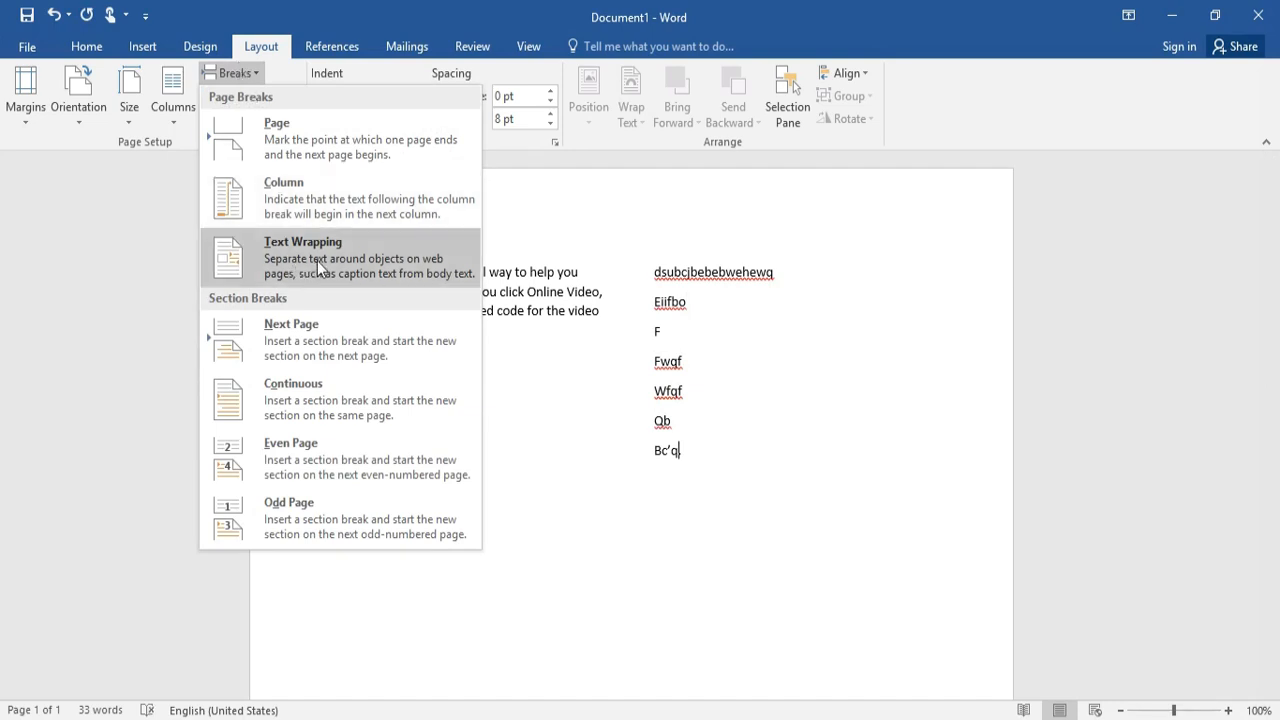
{"action": "left_click", "coordinate": [710, 322]}
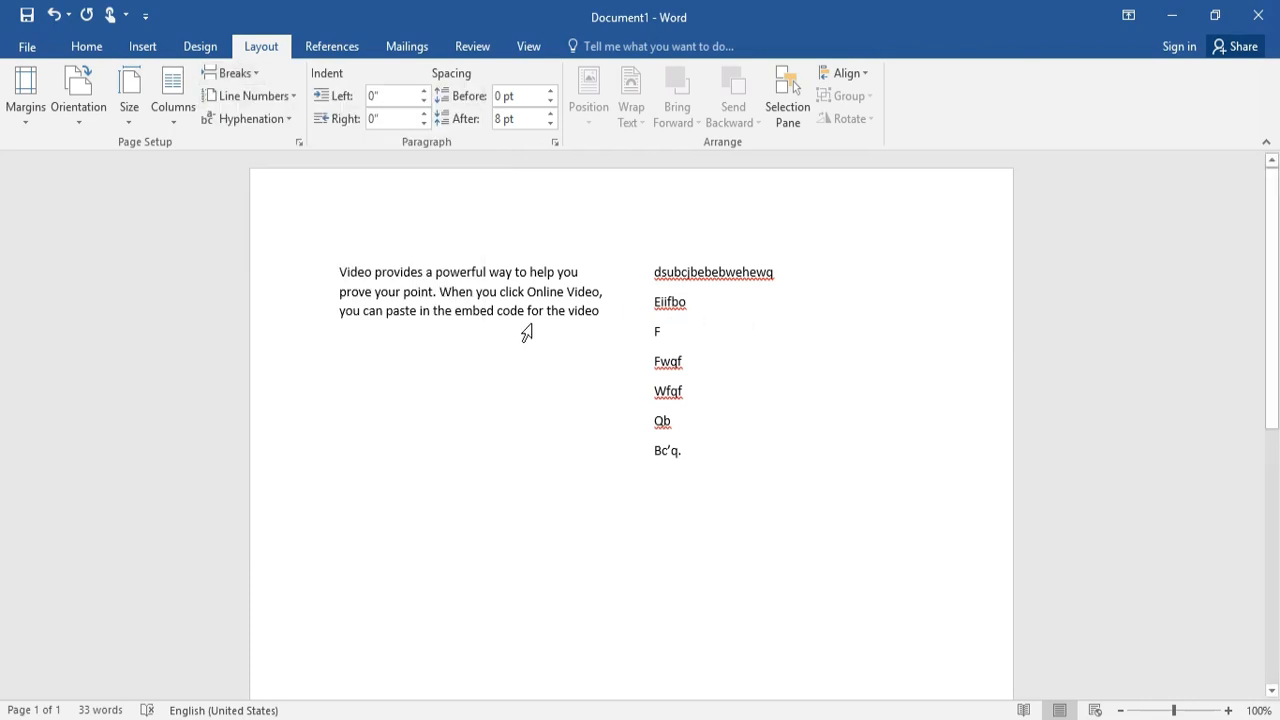
- Undo the filler lines, the column break, the text deletion and the two-column layout, back to the single-column paragraph
{"action": "key", "text": "ctrl+a"}
{"action": "left_click", "coordinate": [54, 15]}
{"action": "left_click", "coordinate": [55, 15]}
{"action": "left_click", "coordinate": [55, 15]}
{"action": "left_click", "coordinate": [55, 15]}
{"action": "left_click", "coordinate": [55, 15]}
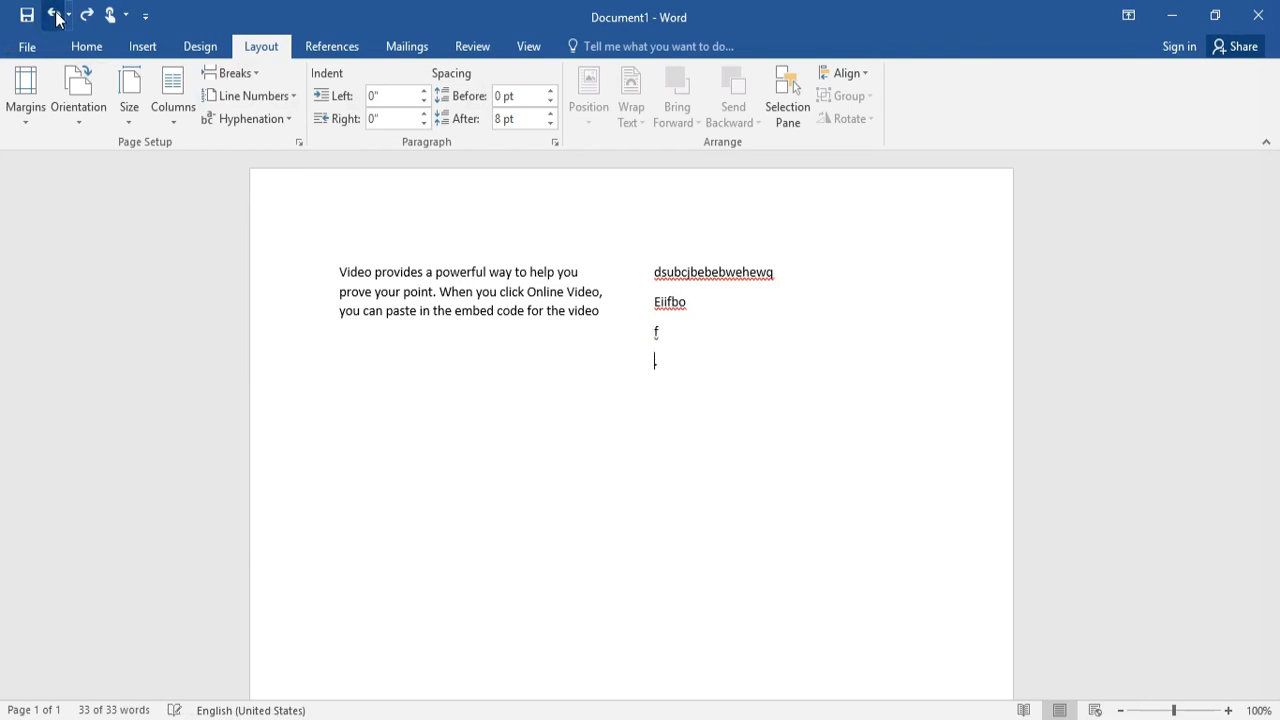
{"action": "left_click", "coordinate": [55, 15]}
{"action": "left_click", "coordinate": [55, 15]}
{"action": "left_click", "coordinate": [55, 15]}
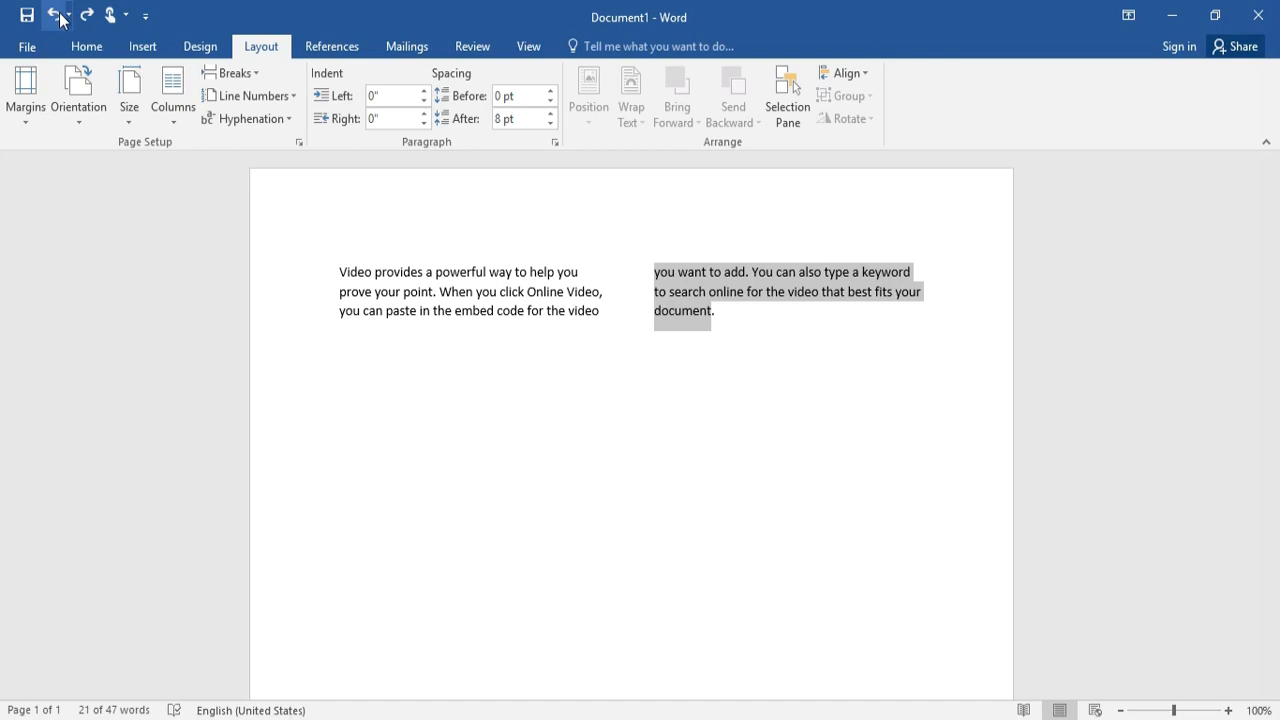
{"action": "left_click", "coordinate": [56, 15]}
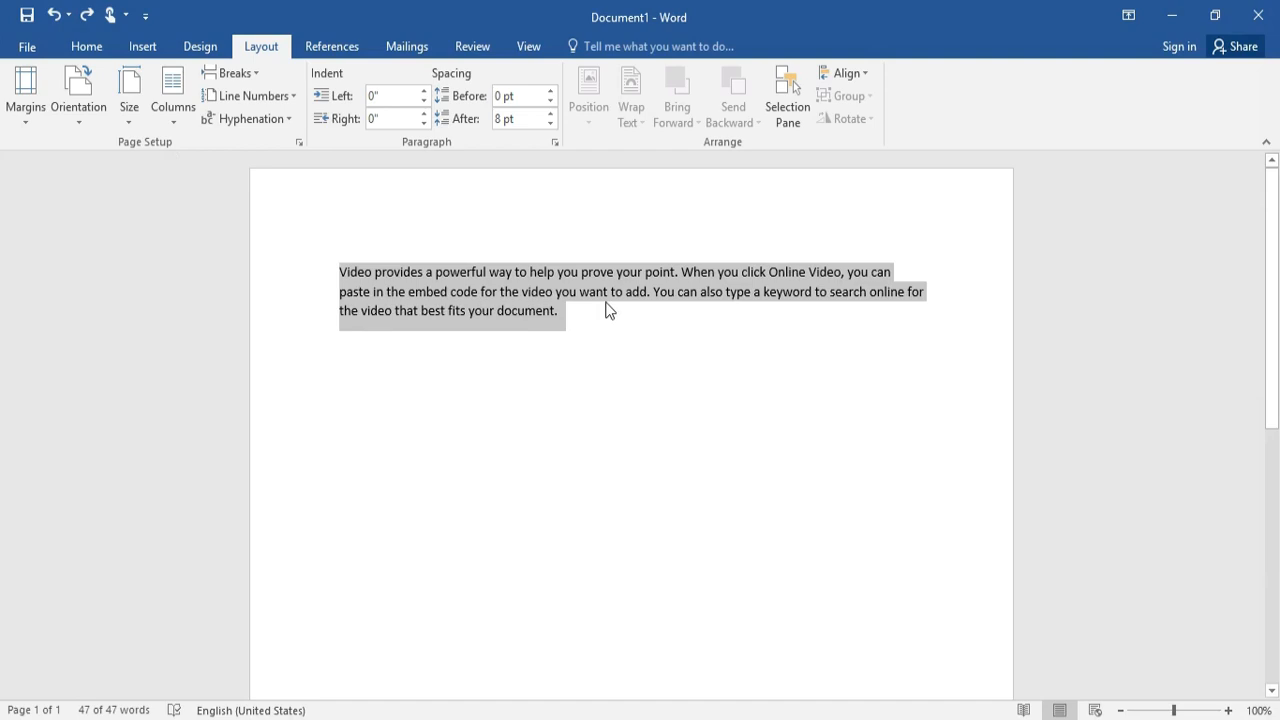
- Insert the WT logo picture from the Downloads folder at the end of the paragraph
{"action": "left_click", "coordinate": [577, 317]}
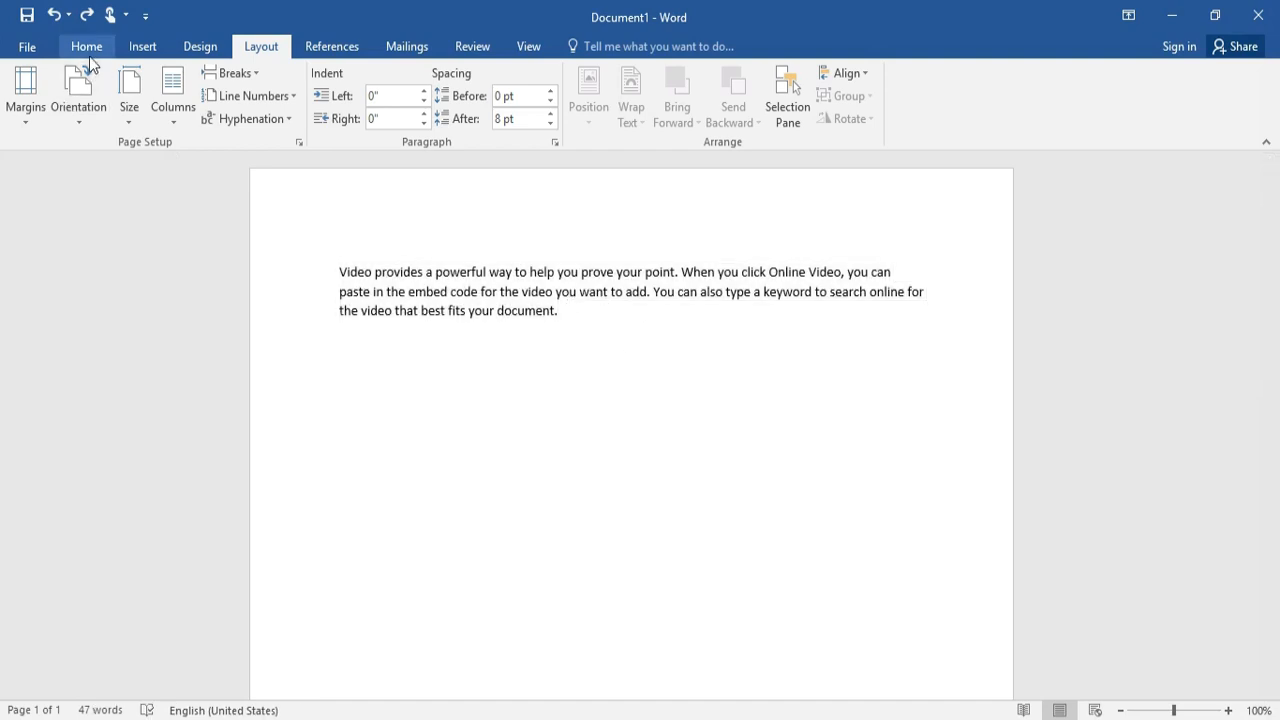
{"action": "left_click", "coordinate": [138, 48]}
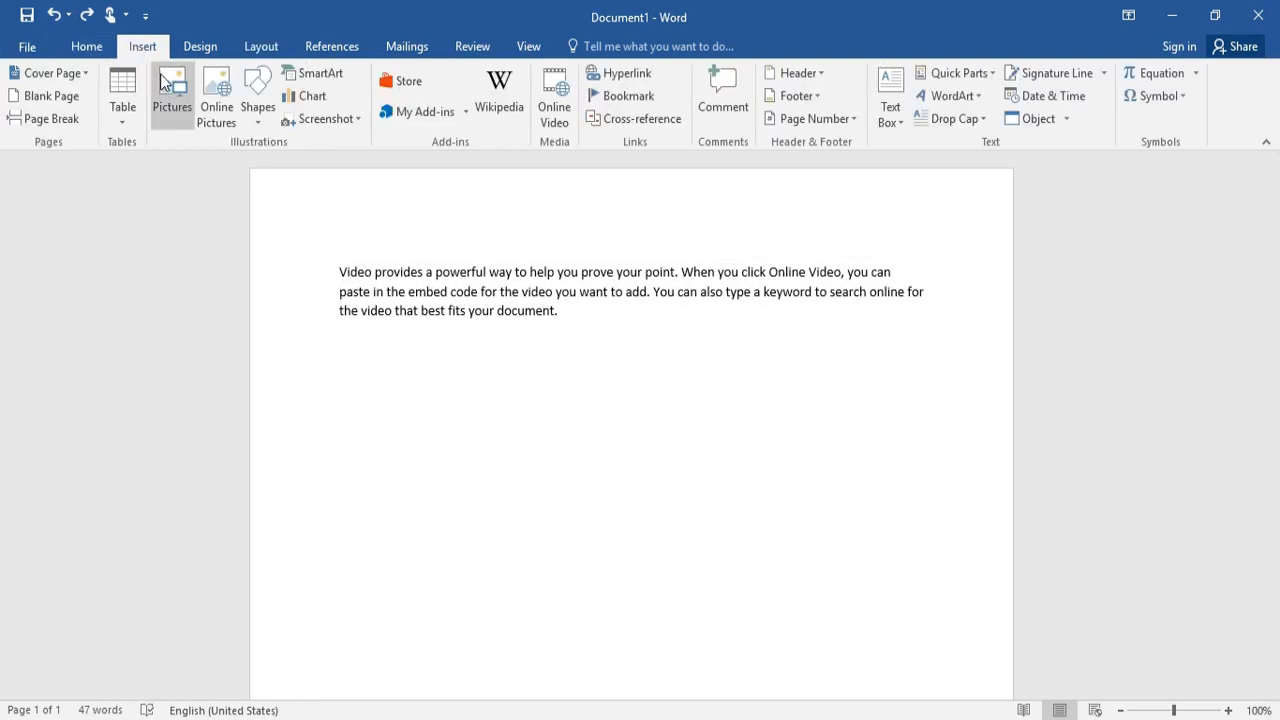
{"action": "left_click", "coordinate": [163, 94]}
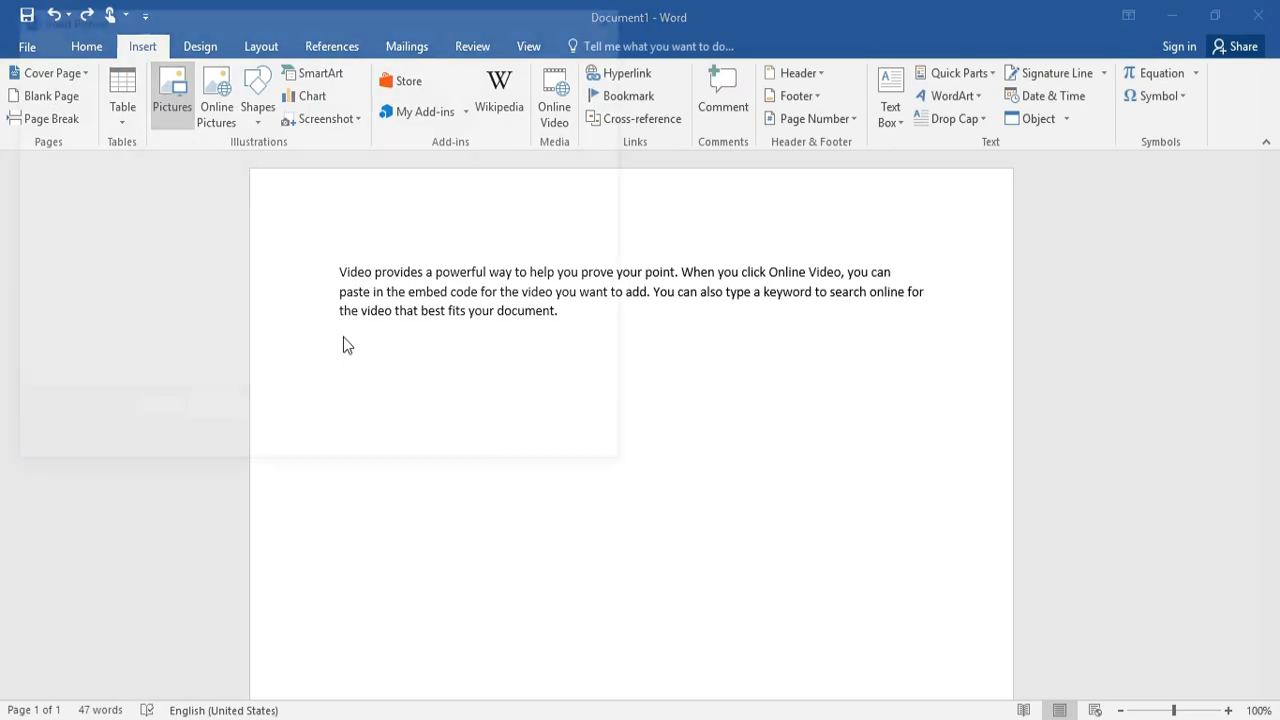
{"action": "left_click", "coordinate": [442, 300]}
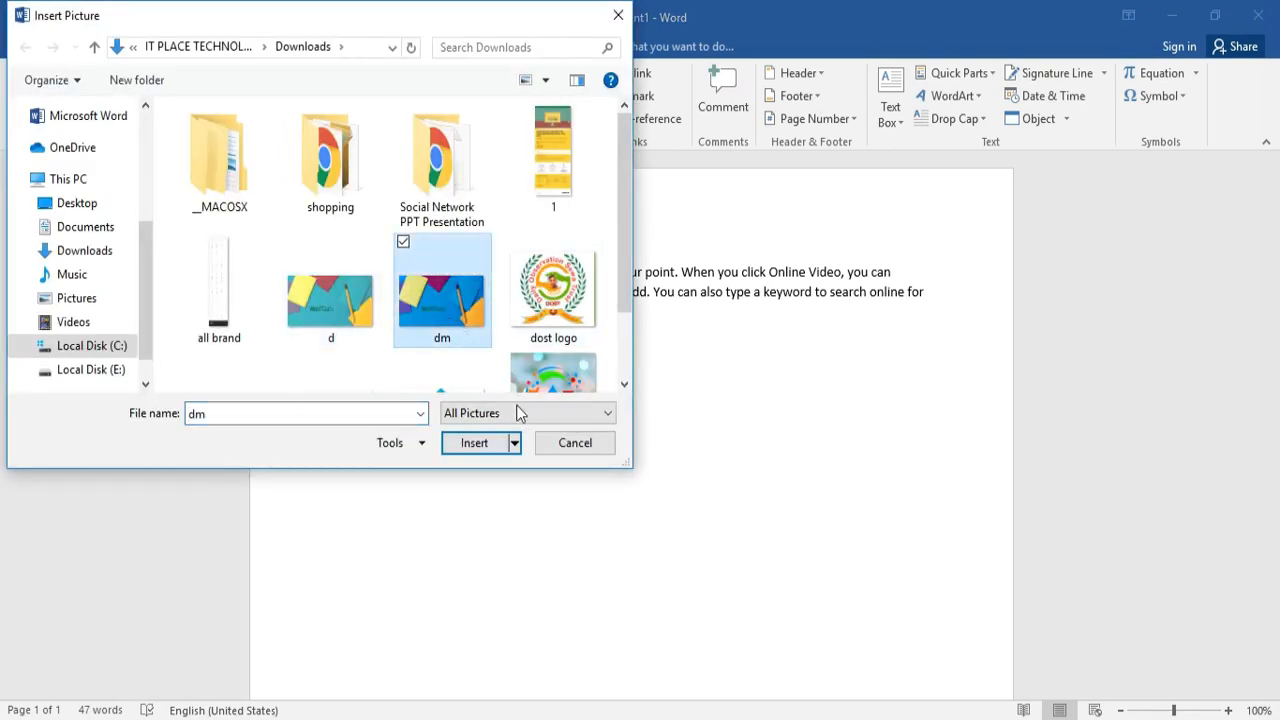
{"action": "left_click", "coordinate": [570, 377]}
{"action": "left_click", "coordinate": [480, 443]}
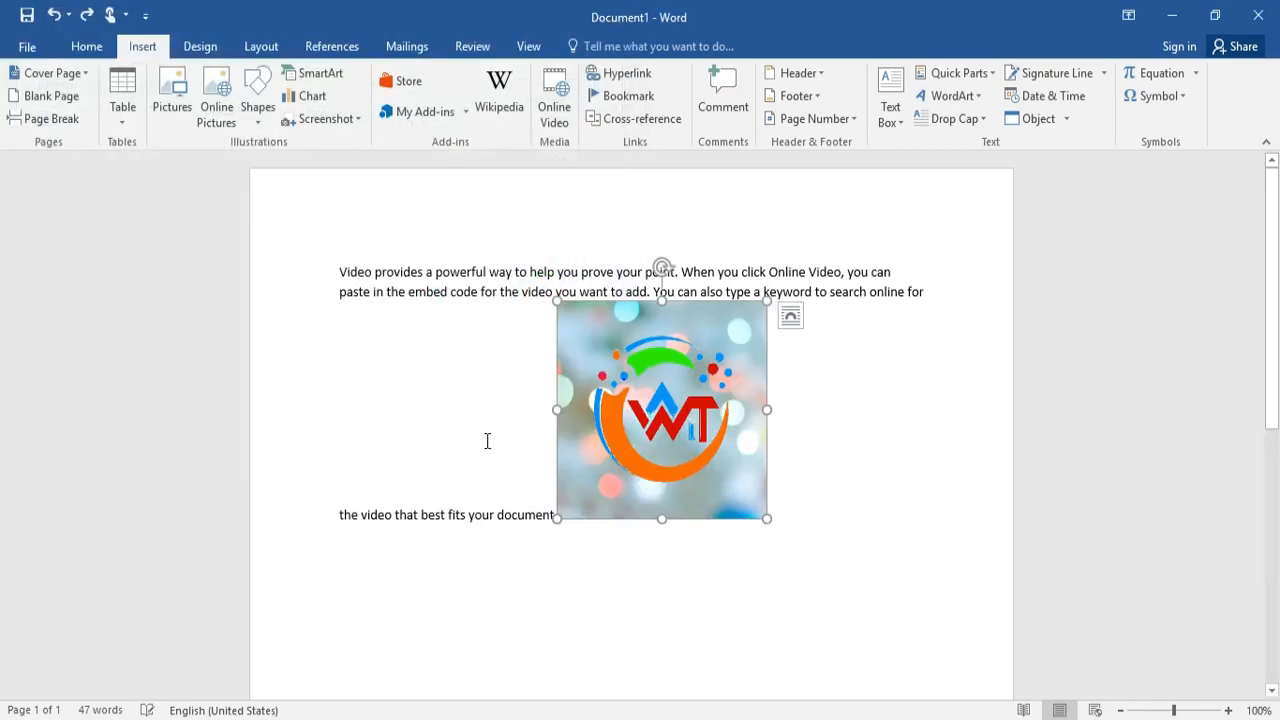
- Insert a text wrapping break in front of the logo picture that follows the paragraph's last sentence
{"action": "left_click", "coordinate": [806, 366]}
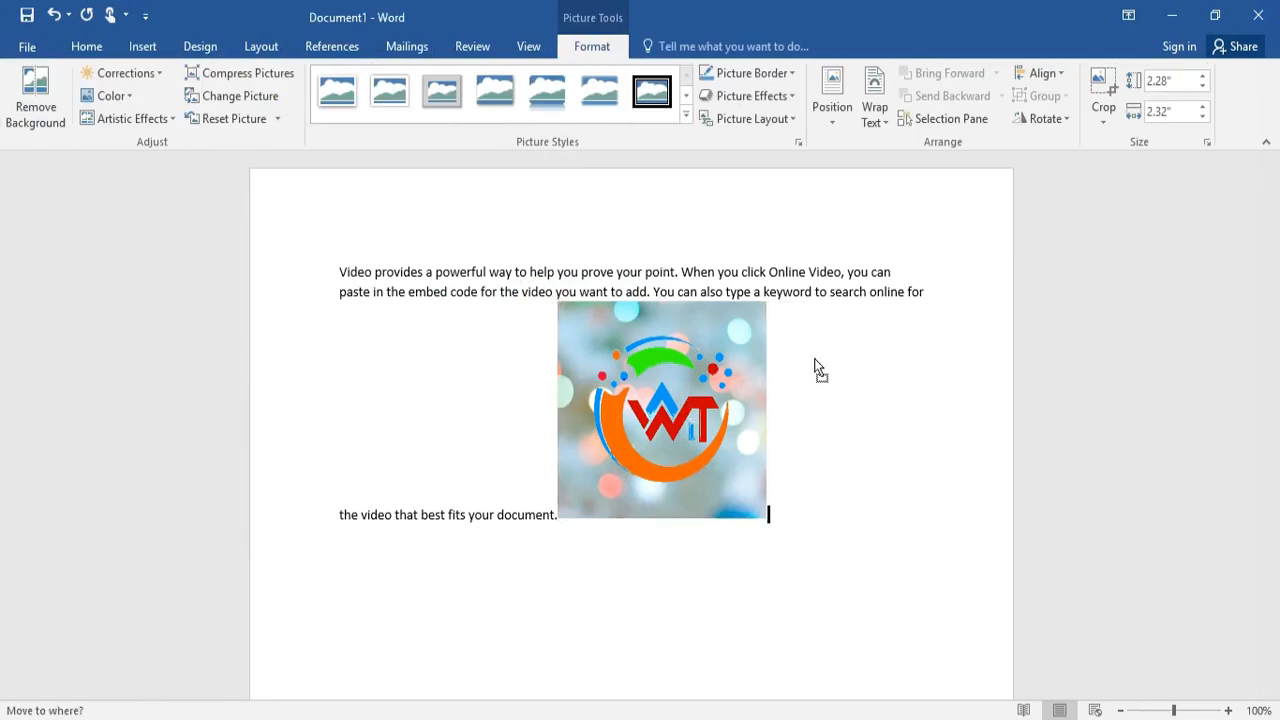
{"action": "left_click", "coordinate": [675, 345]}
{"action": "left_click", "coordinate": [259, 52]}
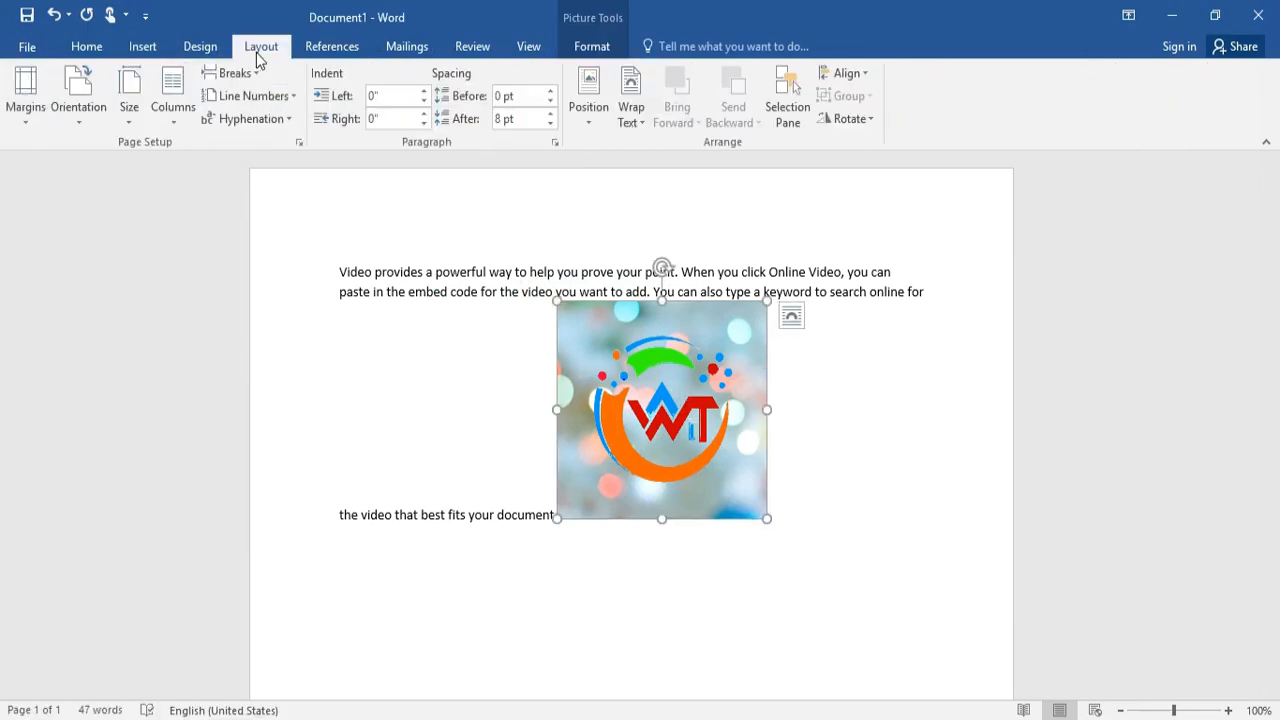
{"action": "left_click", "coordinate": [232, 73]}
{"action": "left_click", "coordinate": [302, 262]}
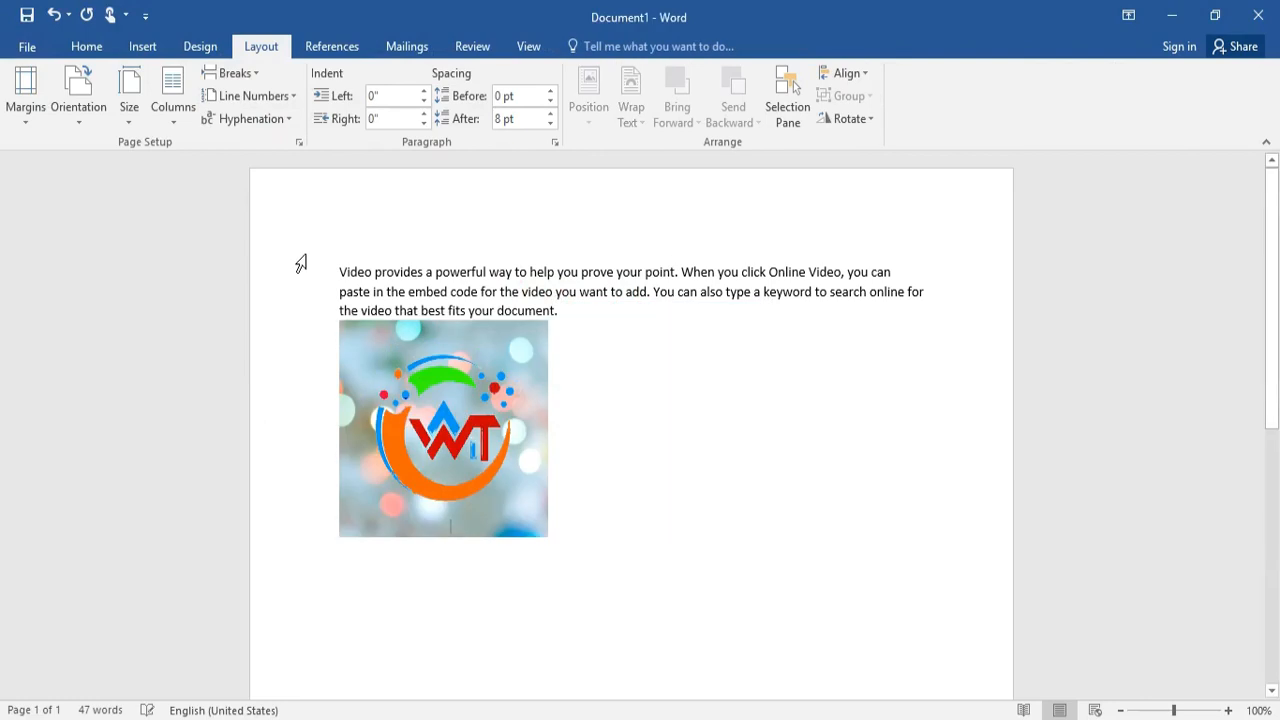
- Set the logo picture's layout to Tight text wrapping
{"action": "left_click", "coordinate": [456, 368]}
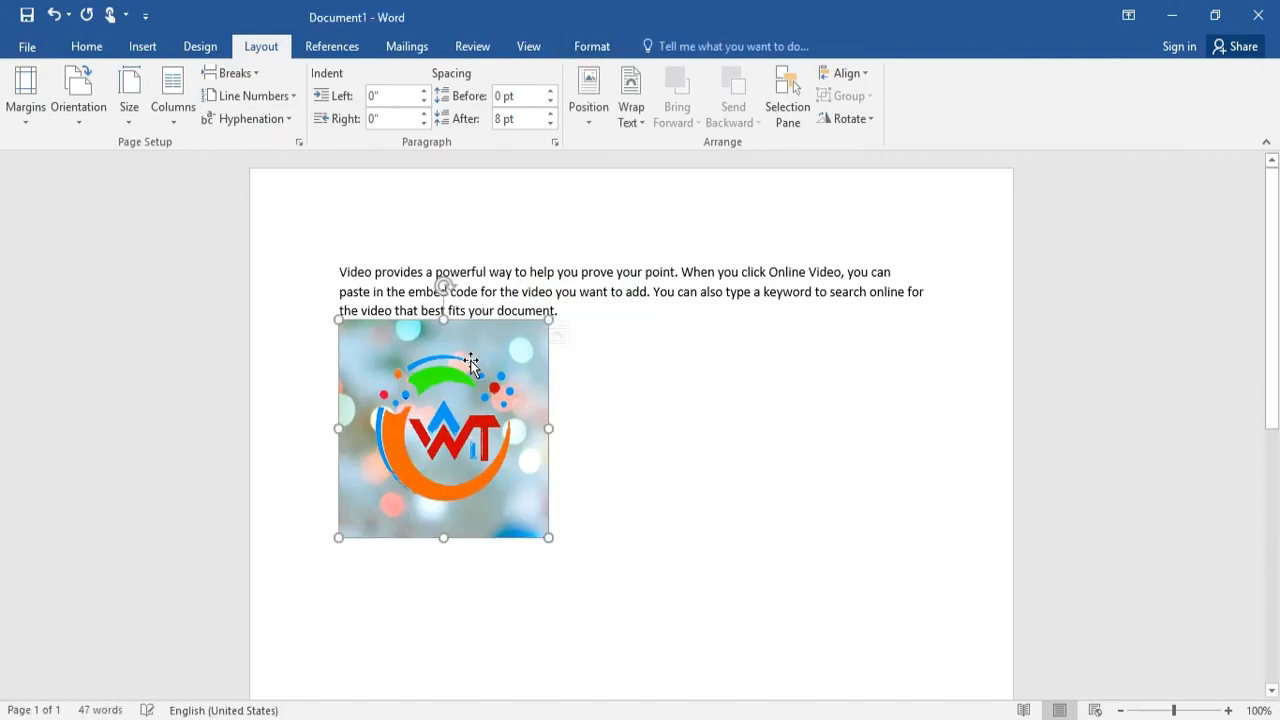
{"action": "double_click", "coordinate": [456, 368]}
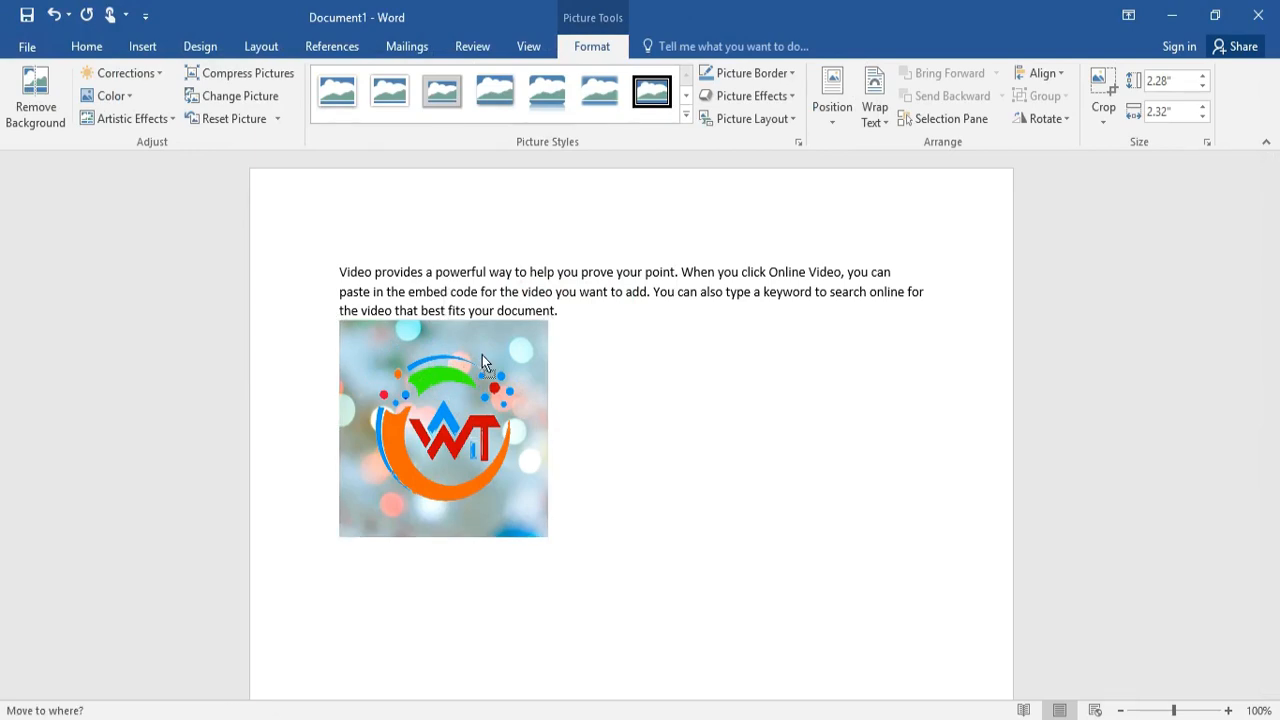
{"action": "left_click", "coordinate": [572, 336]}
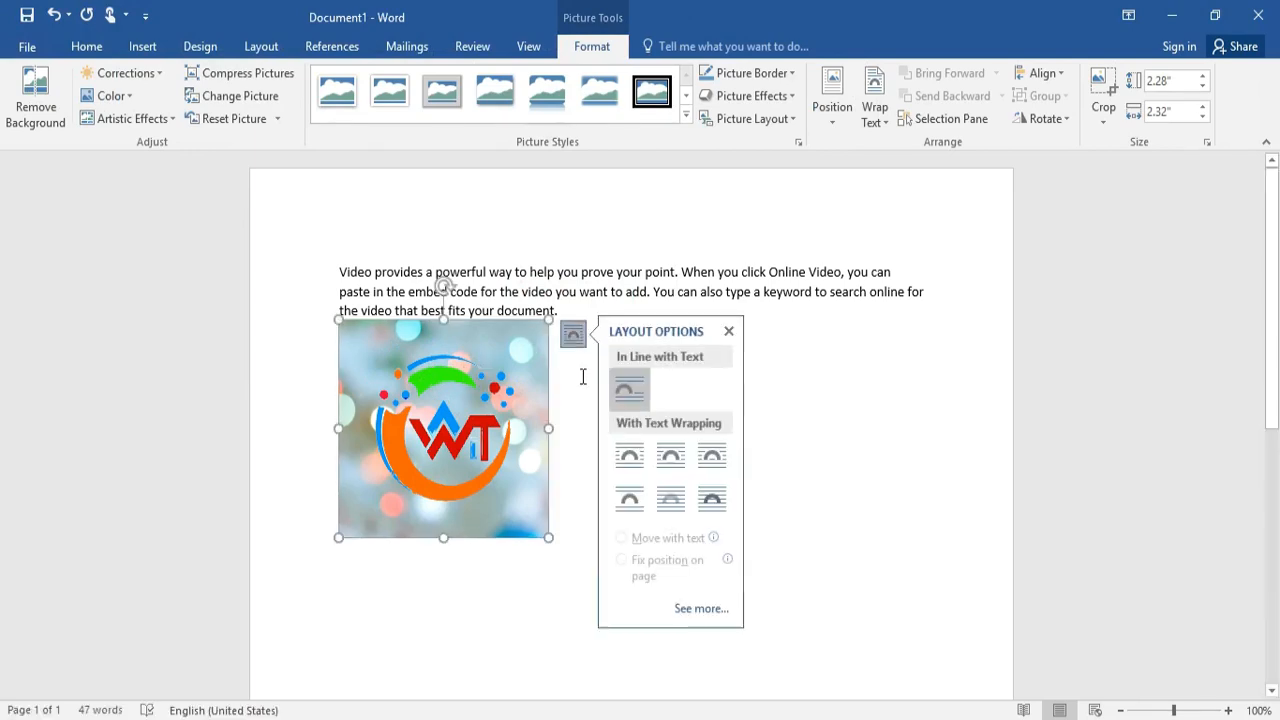
{"action": "left_click", "coordinate": [671, 466]}
- Shrink the logo picture to about 1.43" high by 1.46" wide and place it beside the start of the paragraph
{"action": "left_click_drag", "start_coordinate": [459, 398], "coordinate": [468, 331]}
{"action": "left_click_drag", "start_coordinate": [565, 479], "coordinate": [488, 278]}
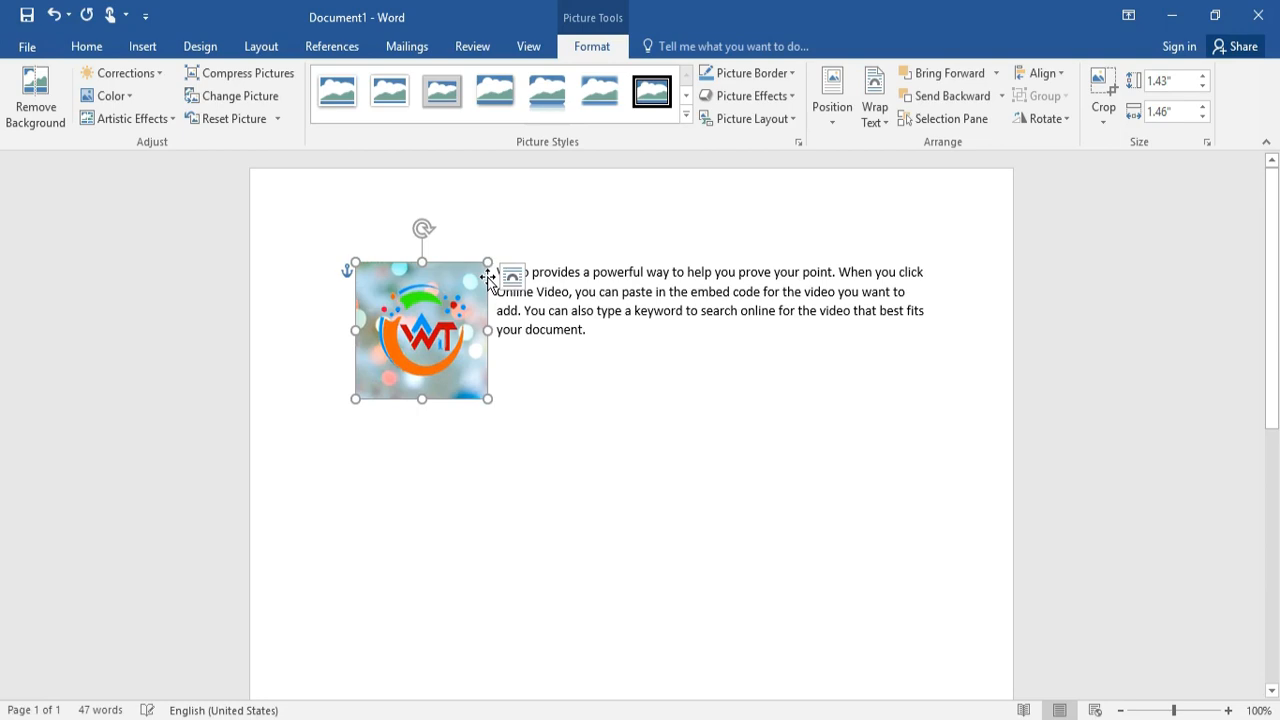
{"action": "left_click_drag", "start_coordinate": [421, 317], "coordinate": [415, 289]}
{"action": "left_click", "coordinate": [252, 48]}
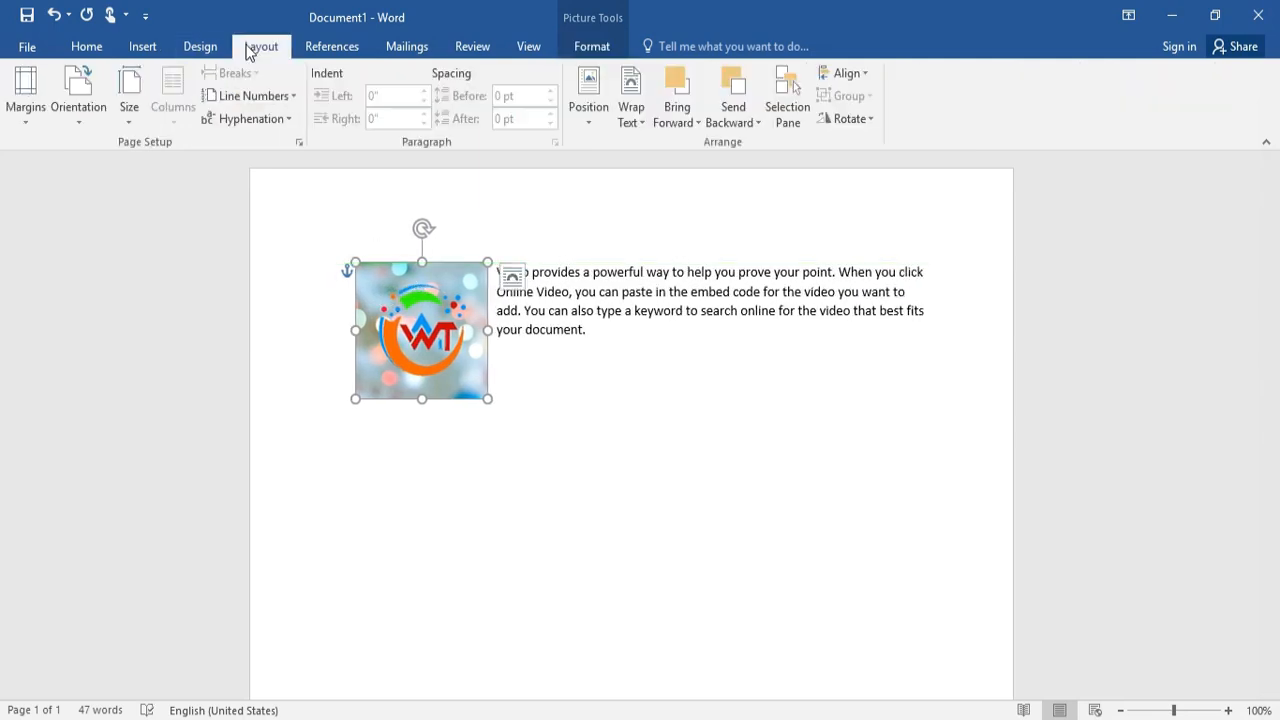
{"action": "left_click", "coordinate": [620, 397]}
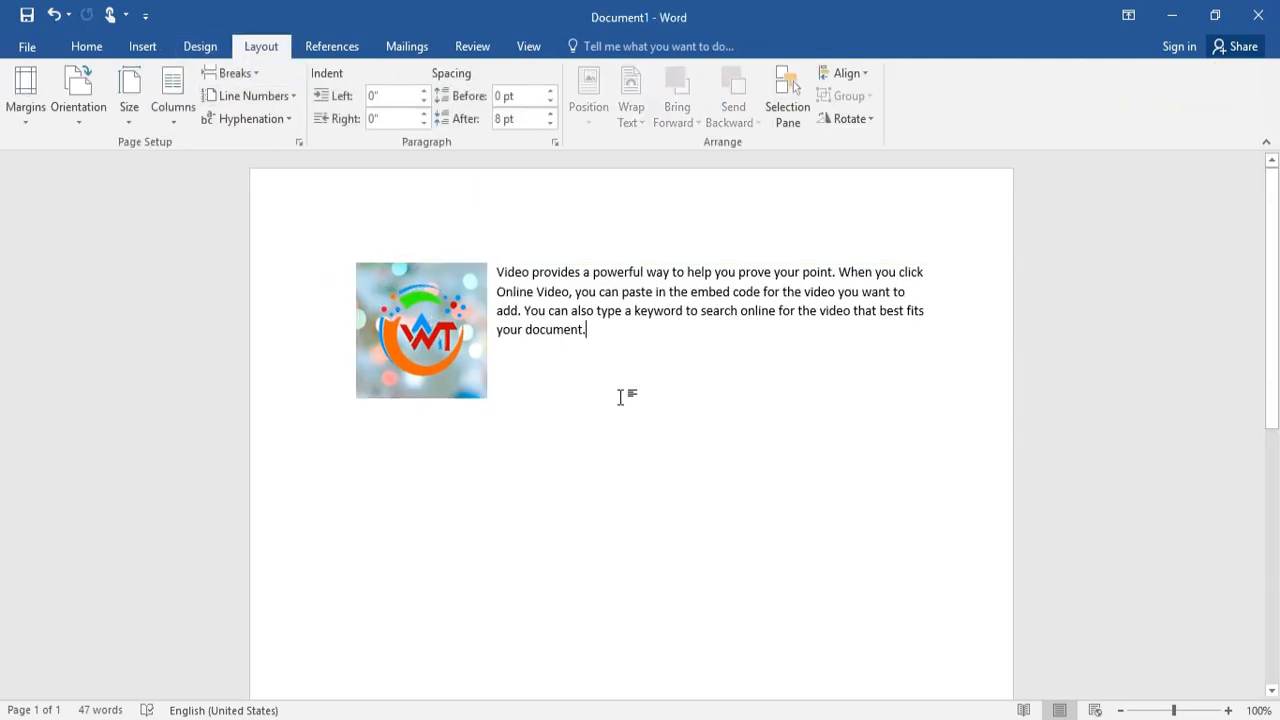
- Turn on continuous line numbering for the document and delete the logo picture beside the paragraph
{"action": "left_click", "coordinate": [249, 75]}
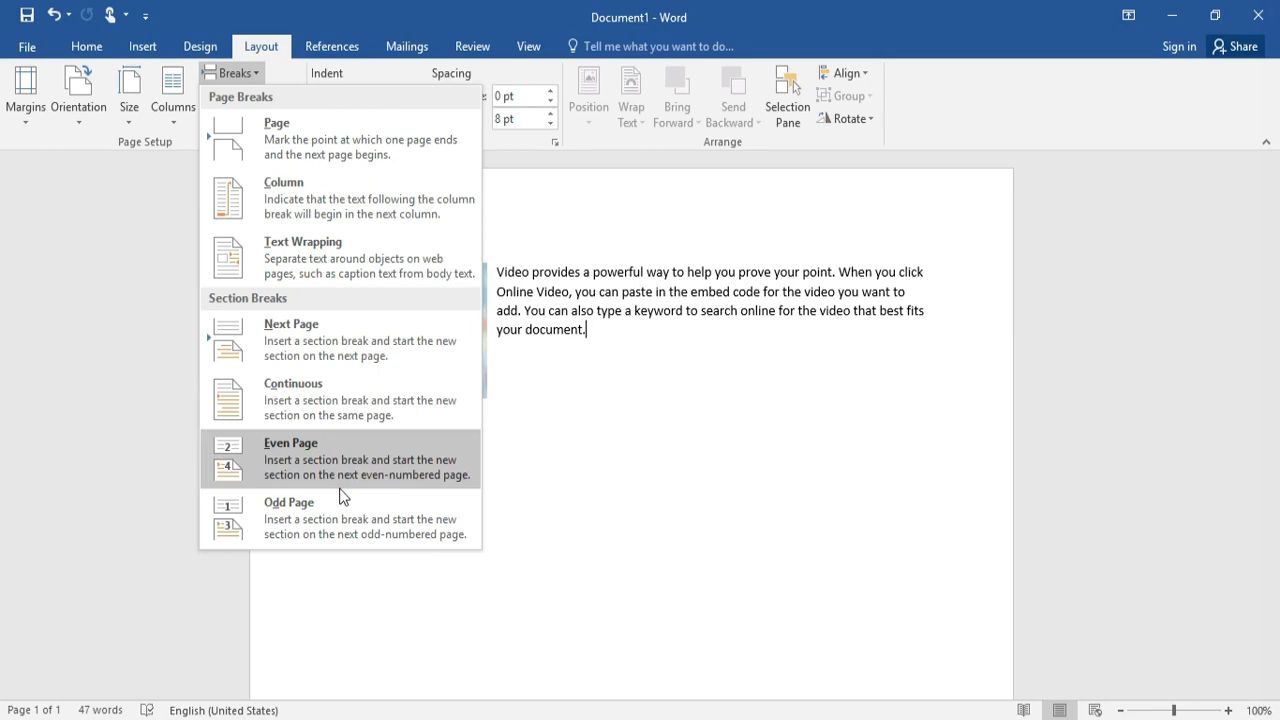
{"action": "left_click", "coordinate": [604, 446]}
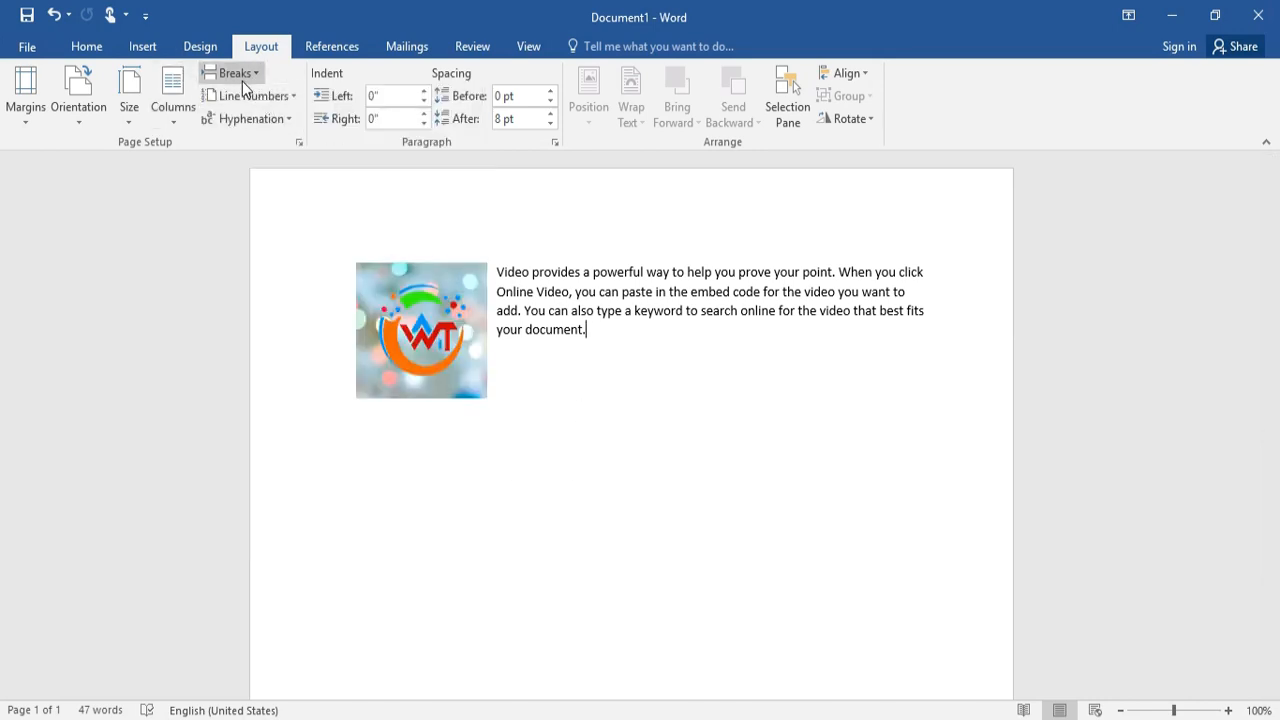
{"action": "left_click", "coordinate": [274, 99]}
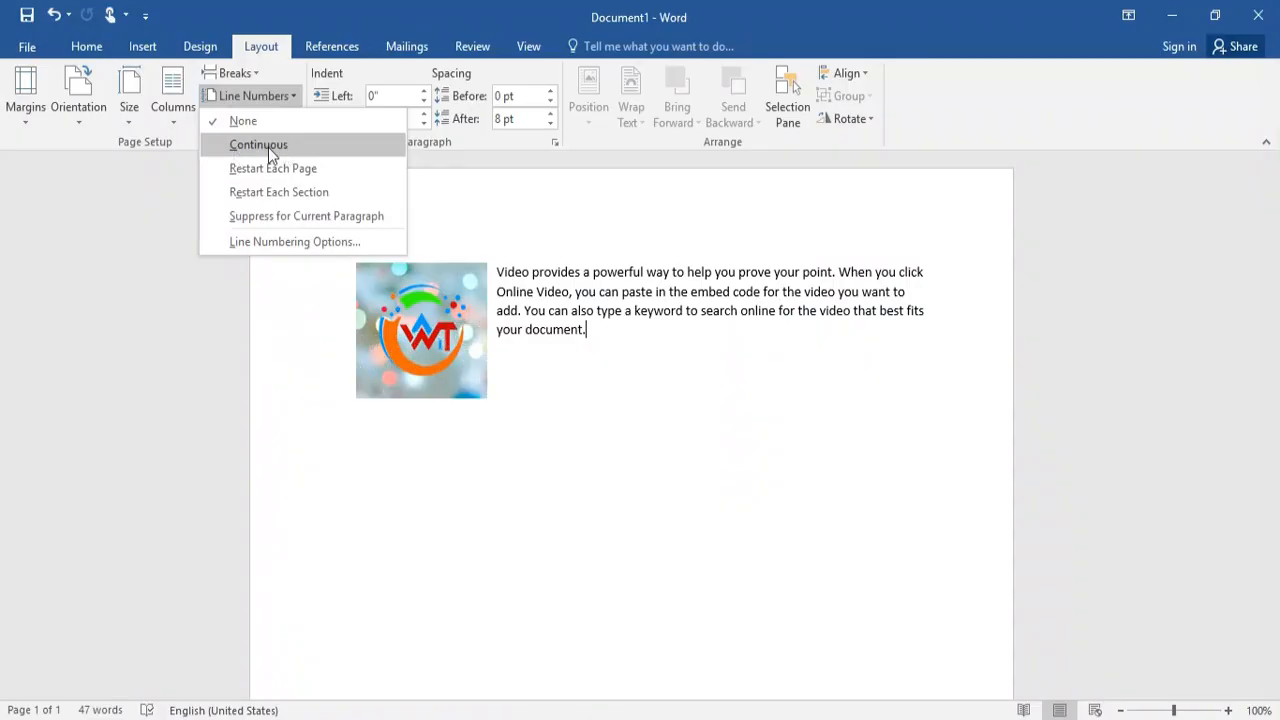
{"action": "left_click", "coordinate": [268, 147]}
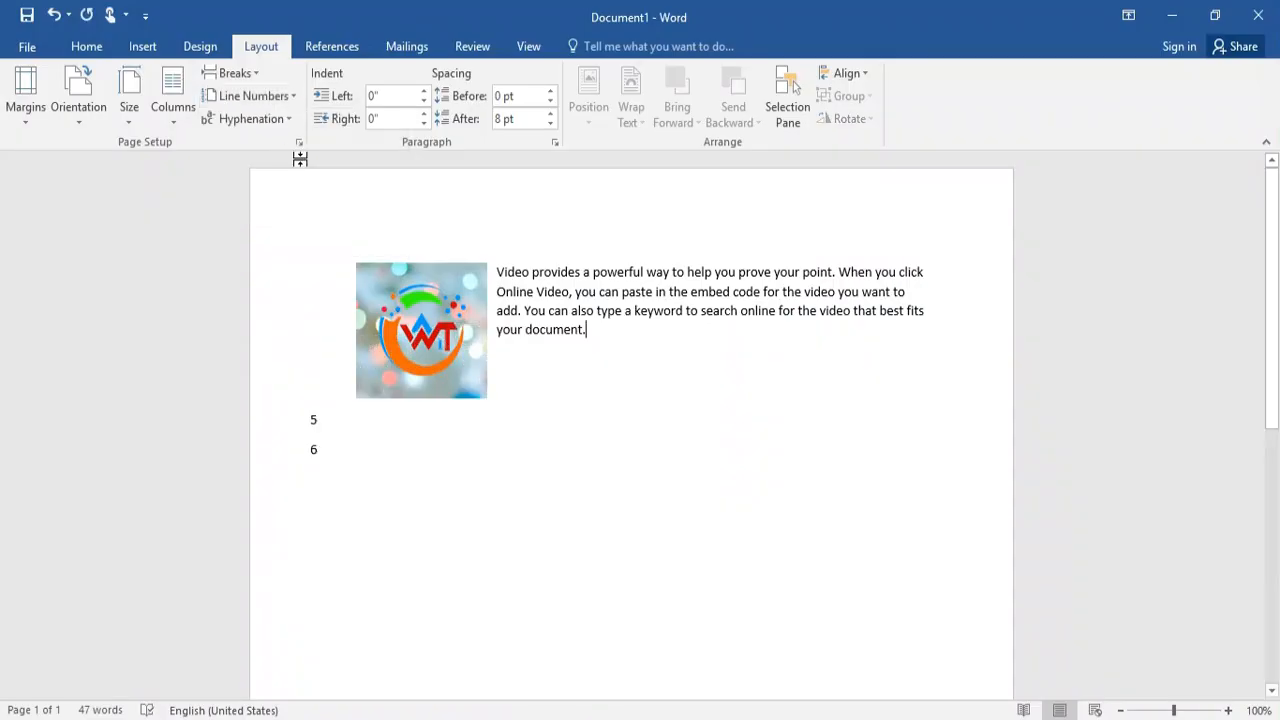
{"action": "left_click", "coordinate": [424, 300]}
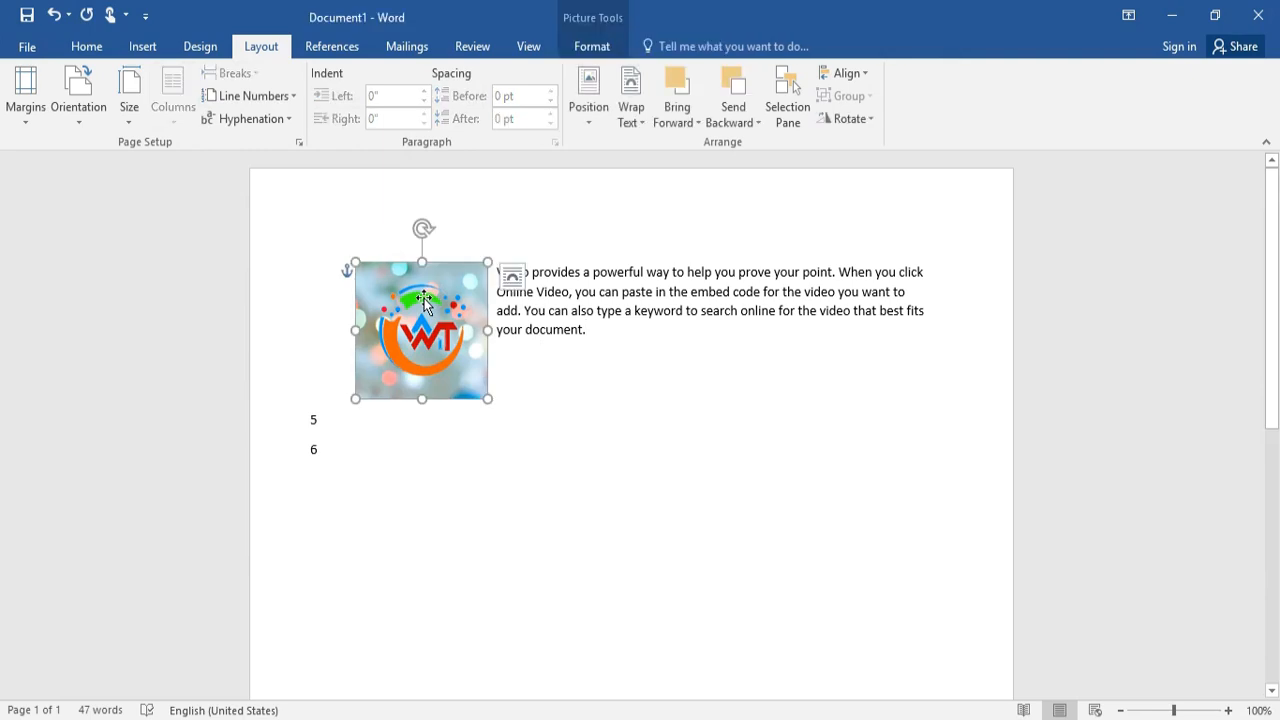
{"action": "key", "text": "Delete"}
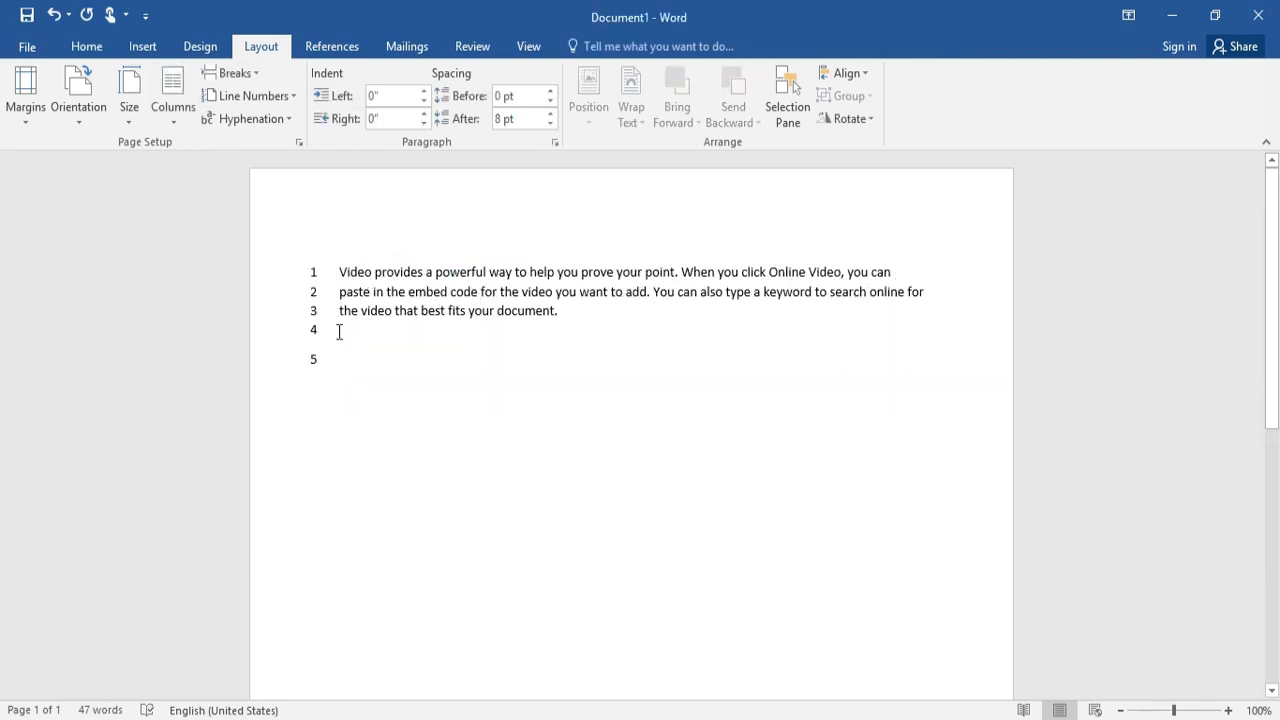
- Remove the leftover line break after the paragraph and add empty numbered lines below it down to line 10
{"action": "left_click", "coordinate": [567, 327]}
{"action": "key", "text": "BackSpace"}
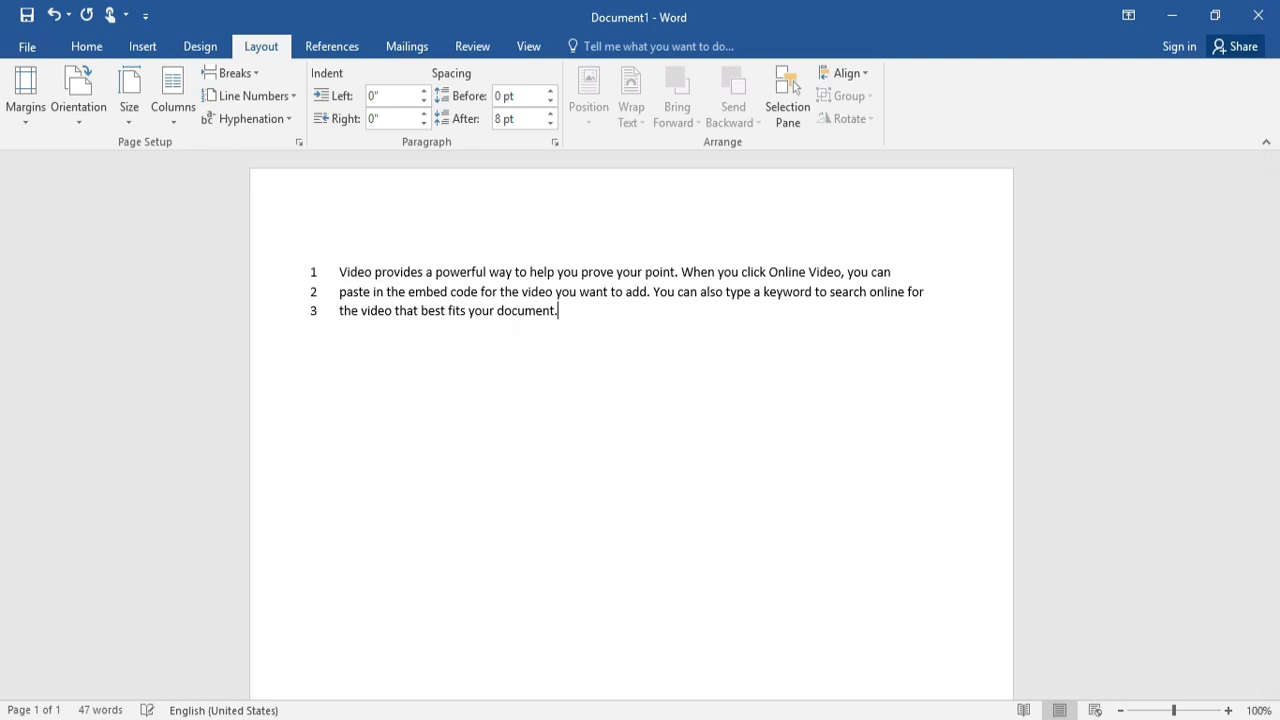
{"action": "key", "text": "Return"}
{"action": "key", "text": "Return"}
{"action": "key", "text": "Return"}
{"action": "key", "text": "Return"}
{"action": "key", "text": "Return"}
{"action": "key", "text": "Return"}
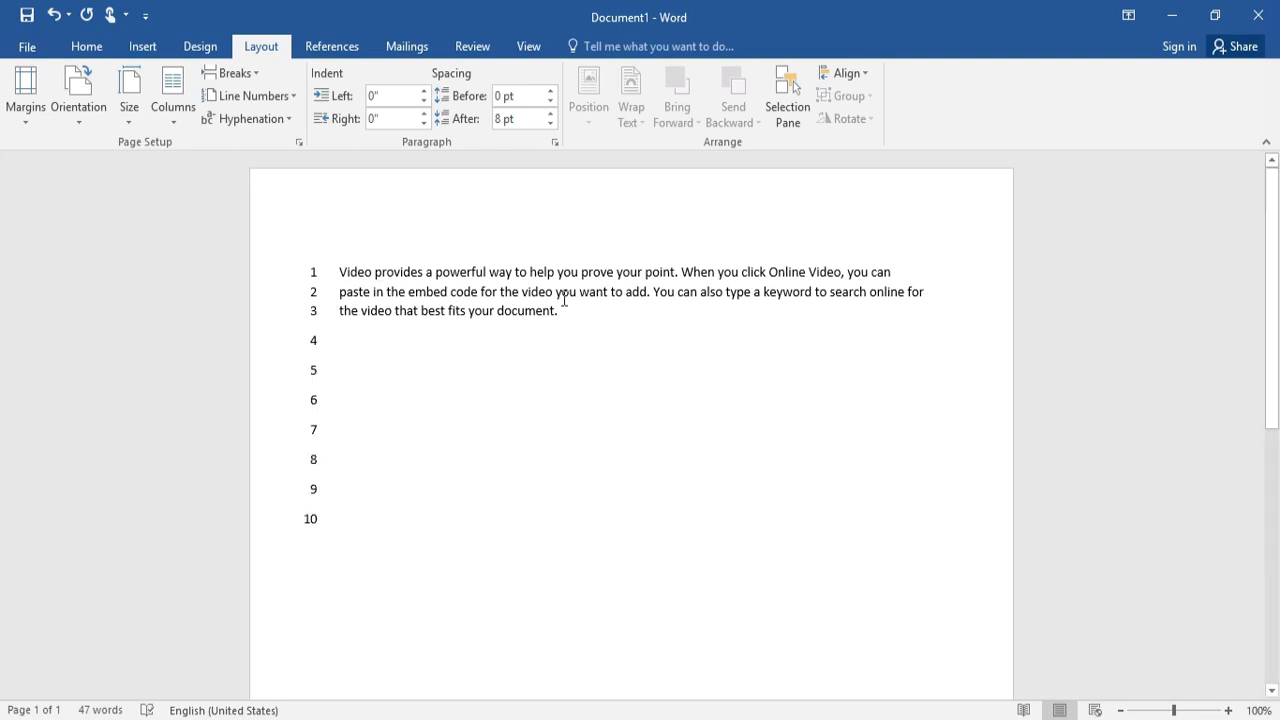
- Set line numbering to Restart Each Page and add empty lines until the document reaches line 3 of a second page
{"action": "left_click", "coordinate": [266, 96]}
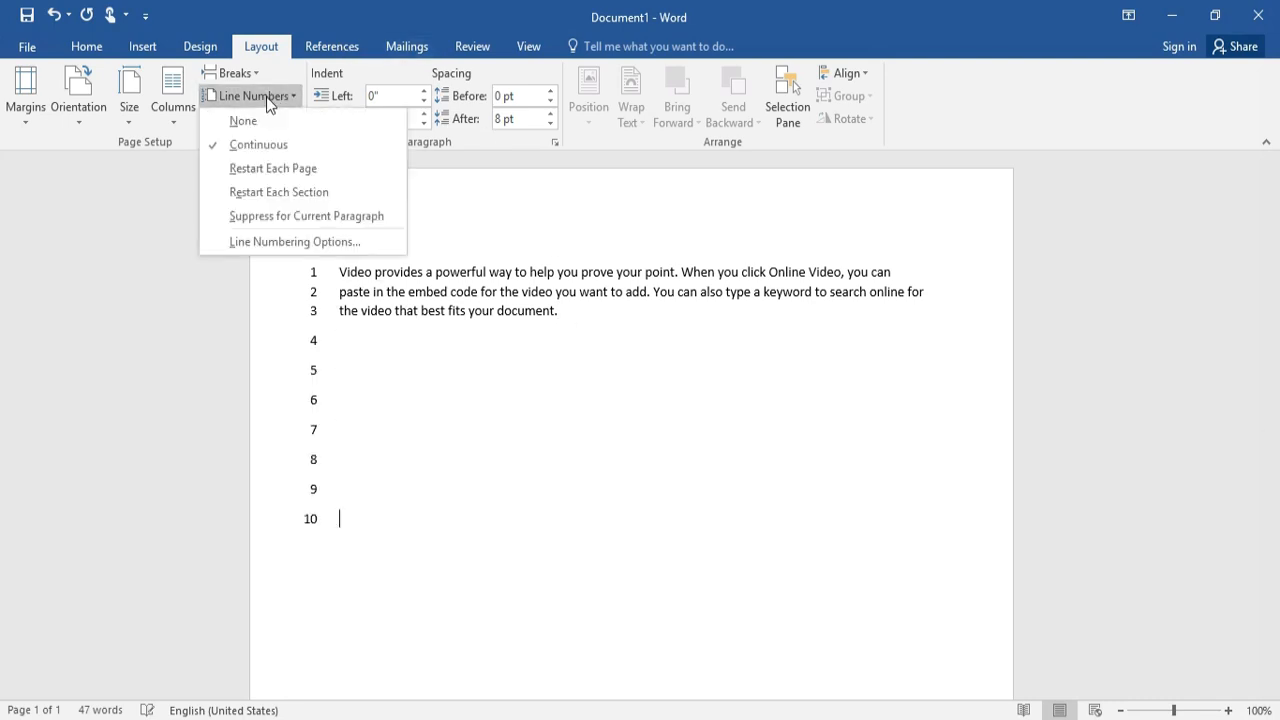
{"action": "left_click", "coordinate": [290, 178]}
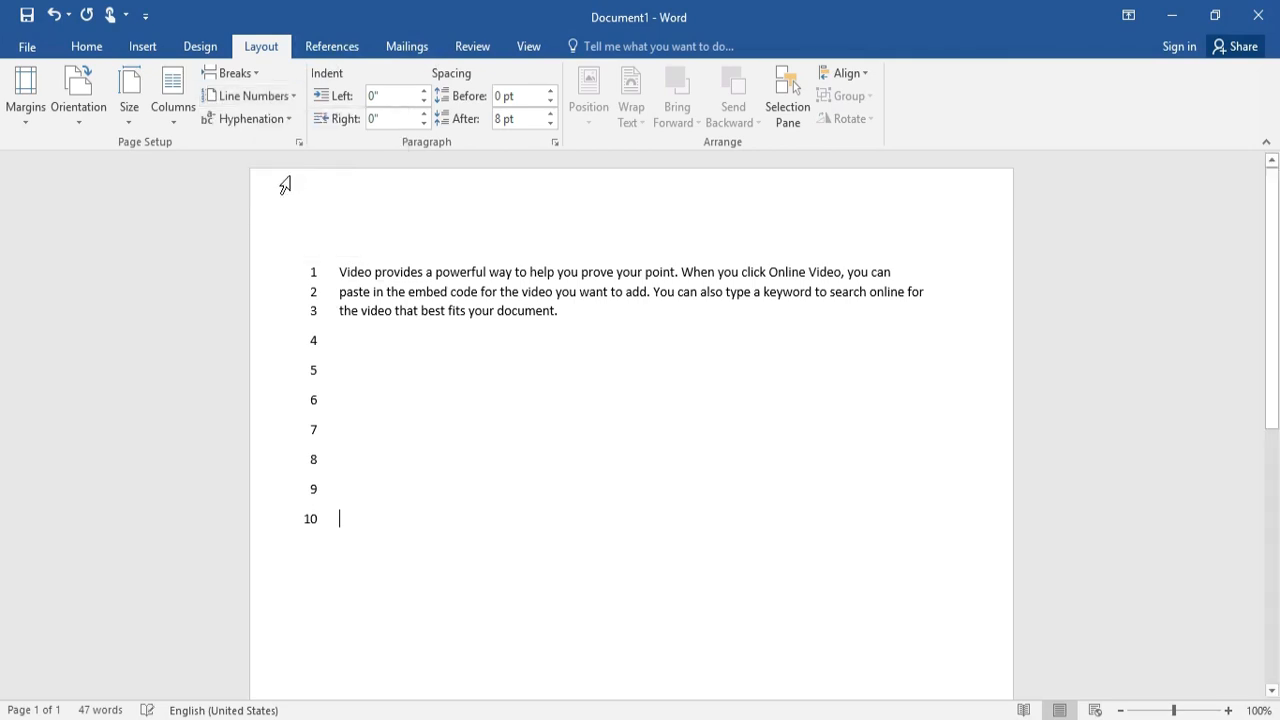
{"action": "scroll", "coordinate": [345, 470], "scroll_direction": "down", "scroll_amount": 4}
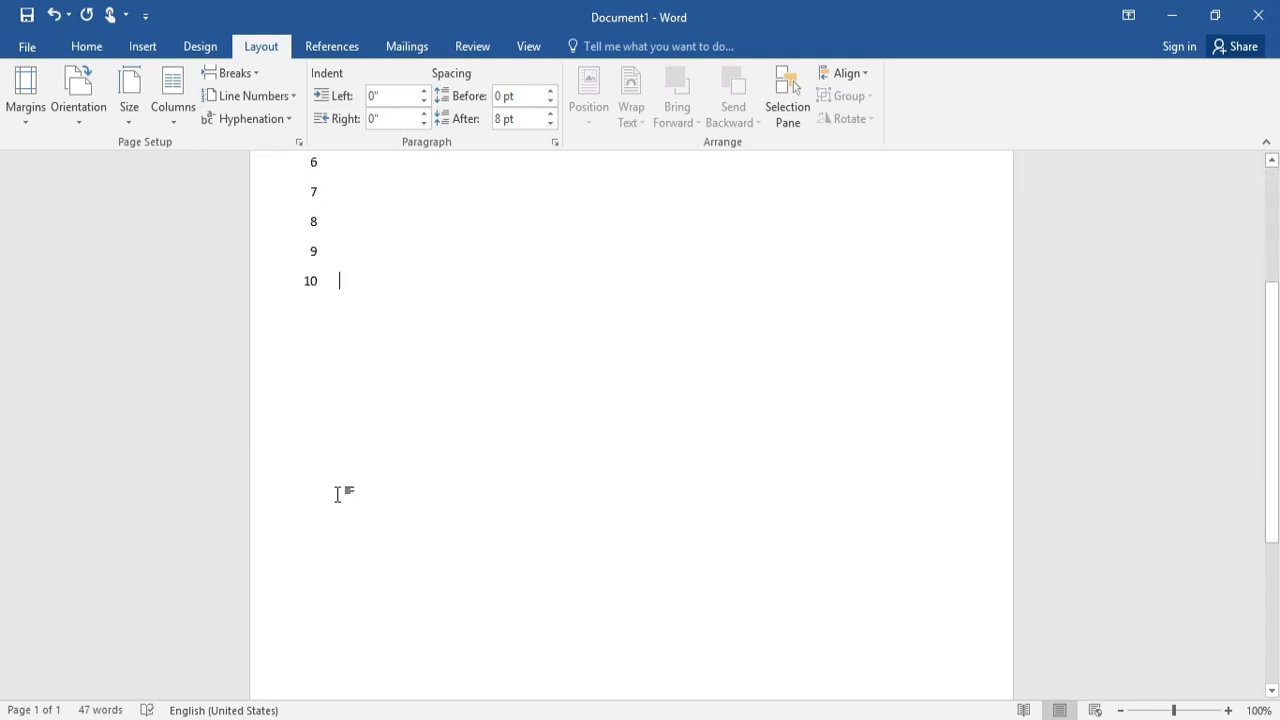
{"action": "key", "text": "Return"}
{"action": "key", "text": "Return"}
{"action": "key", "text": "Return"}
{"action": "key", "text": "Return"}
{"action": "key", "text": "Return"}
{"action": "key", "text": "Return"}
{"action": "key", "text": "Return"}
{"action": "key", "text": "Return"}
{"action": "key", "text": "Return"}
{"action": "key", "text": "Return"}
{"action": "key", "text": "Return"}
{"action": "key", "text": "Return"}
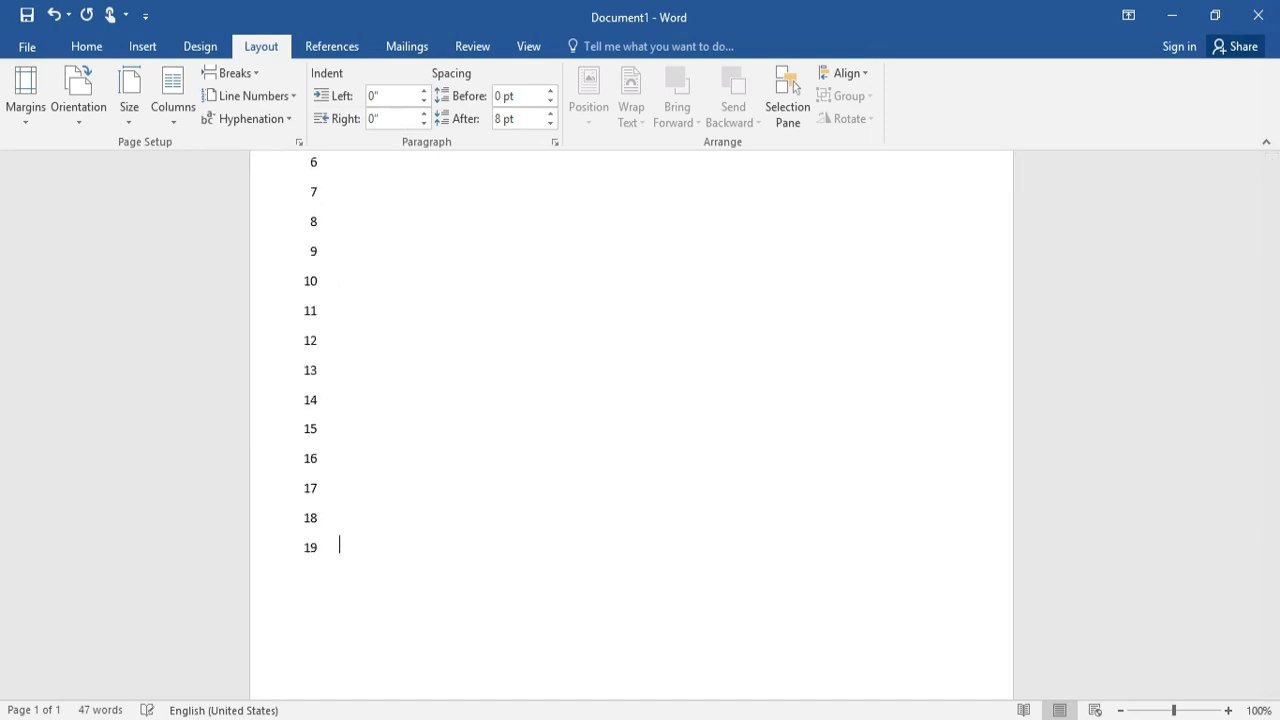
{"action": "key", "text": "Return"}
{"action": "key", "text": "Return"}
{"action": "key", "text": "Return"}
{"action": "key", "text": "Return"}
{"action": "key", "text": "Return"}
{"action": "key", "text": "Return"}
{"action": "key", "text": "Return"}
{"action": "key", "text": "Return"}
{"action": "key", "text": "Return"}
{"action": "key", "text": "Return"}
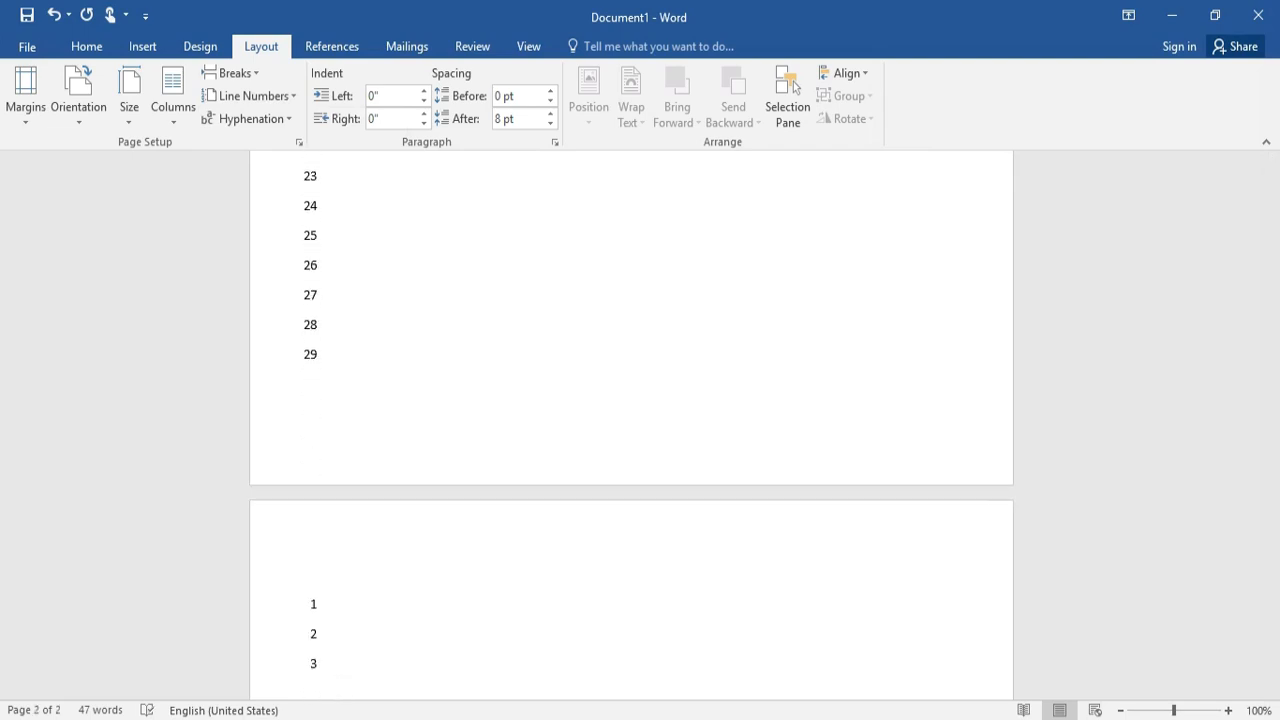
{"action": "scroll", "coordinate": [341, 500], "scroll_direction": "down", "scroll_amount": 3}
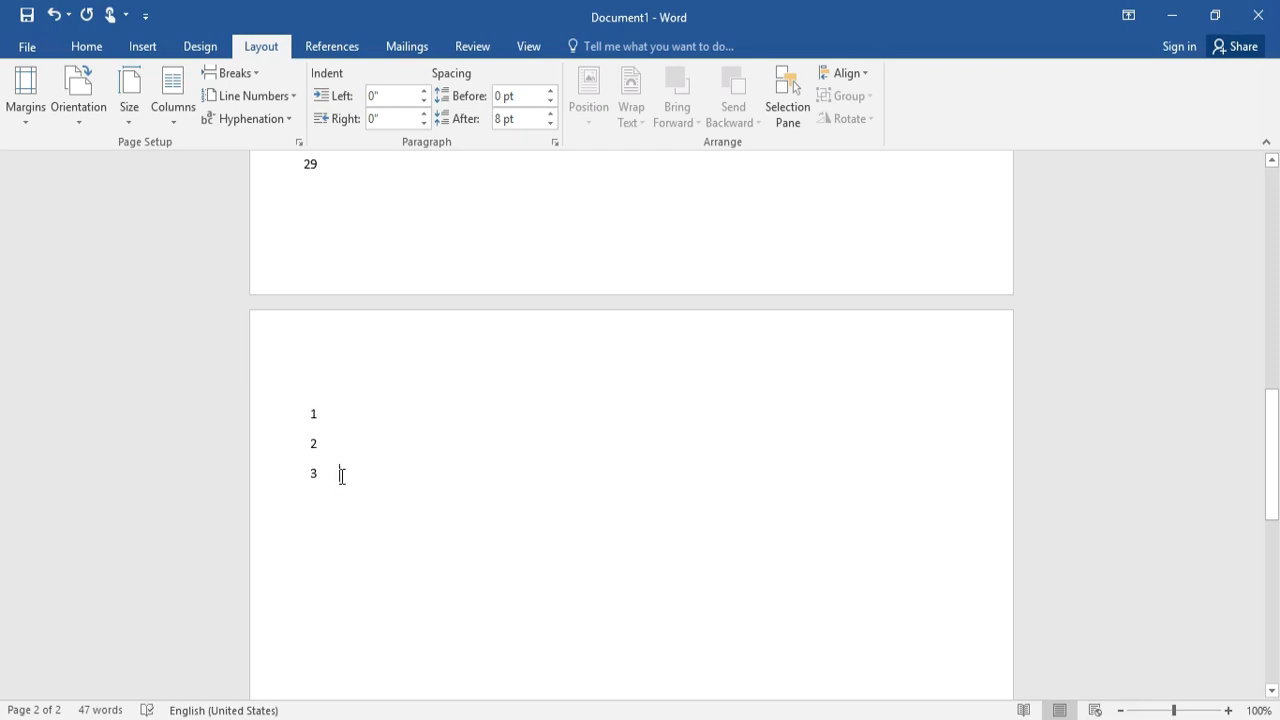
- Open the line numbering options from the second paragraph and review the section start and vertical alignment choices
{"action": "left_click", "coordinate": [252, 96]}
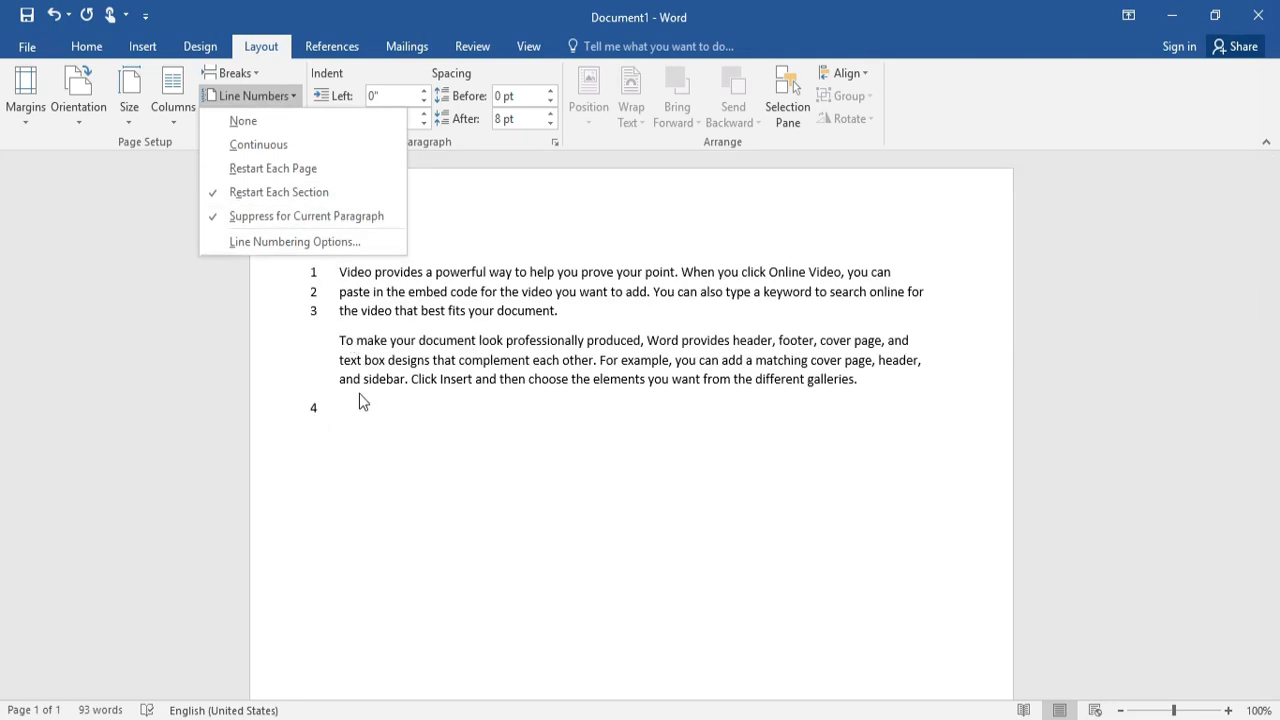
{"action": "left_click", "coordinate": [340, 346]}
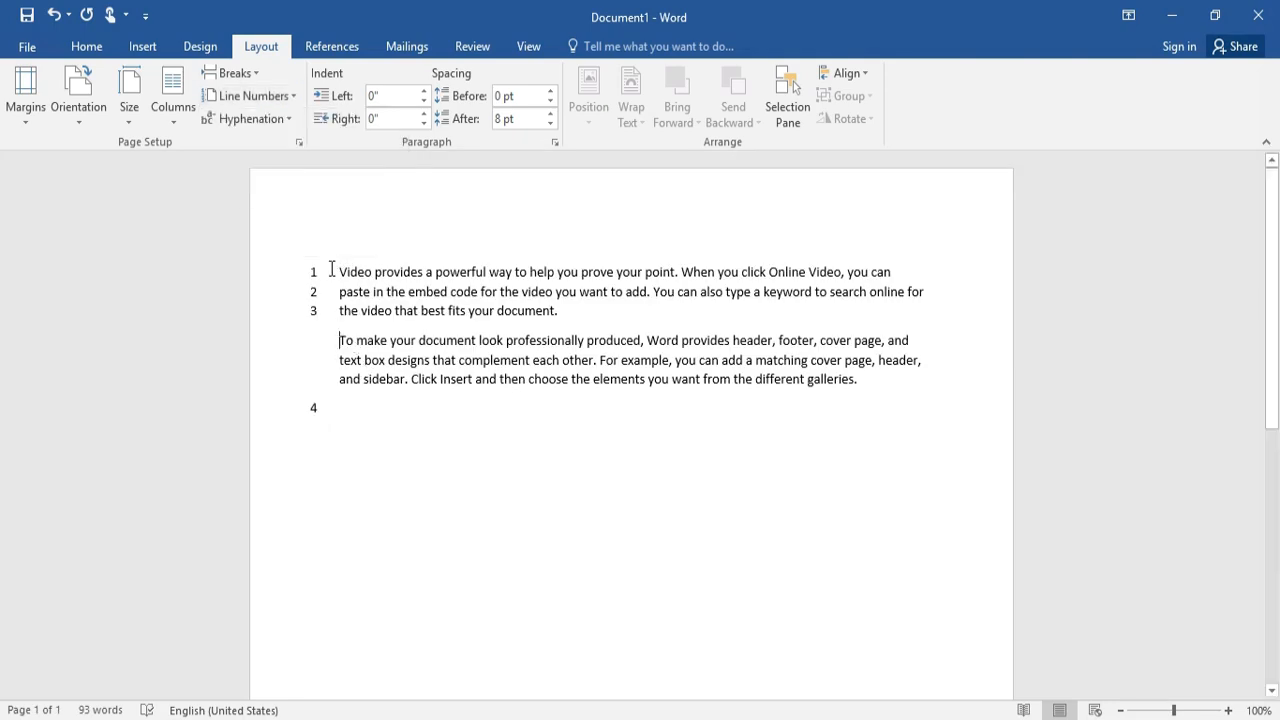
{"action": "left_click", "coordinate": [280, 96]}
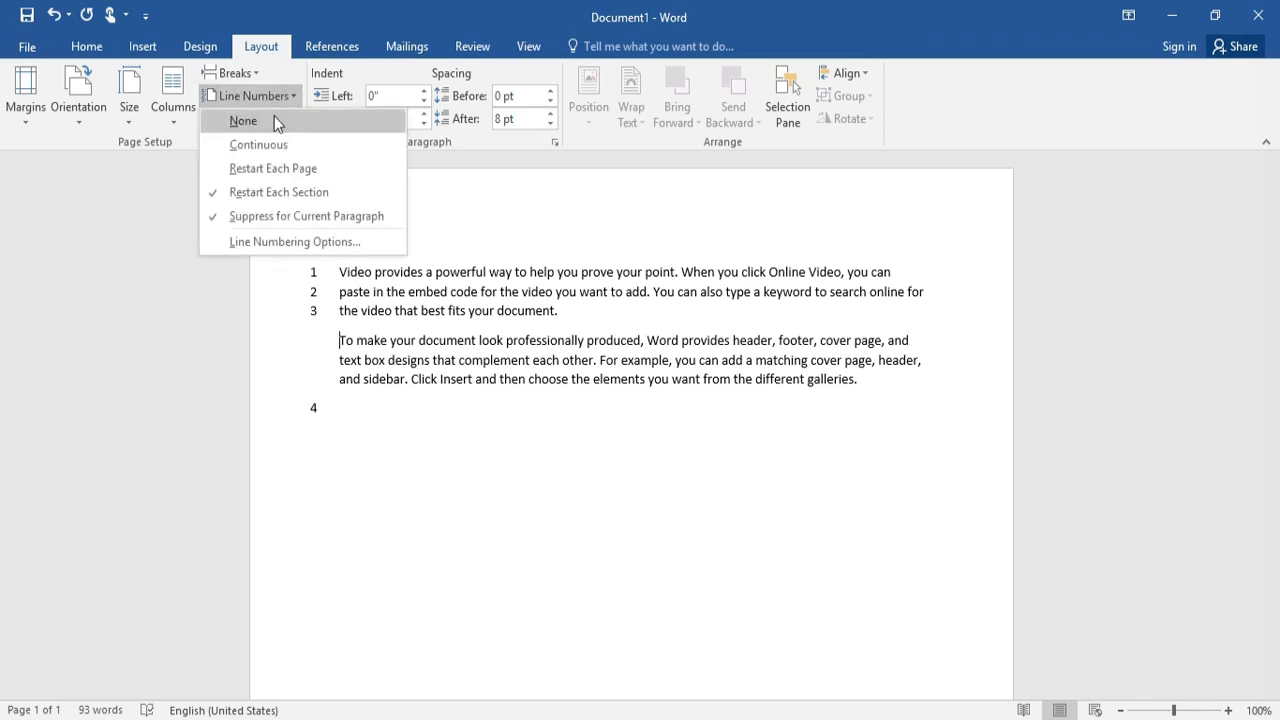
{"action": "left_click", "coordinate": [316, 243]}
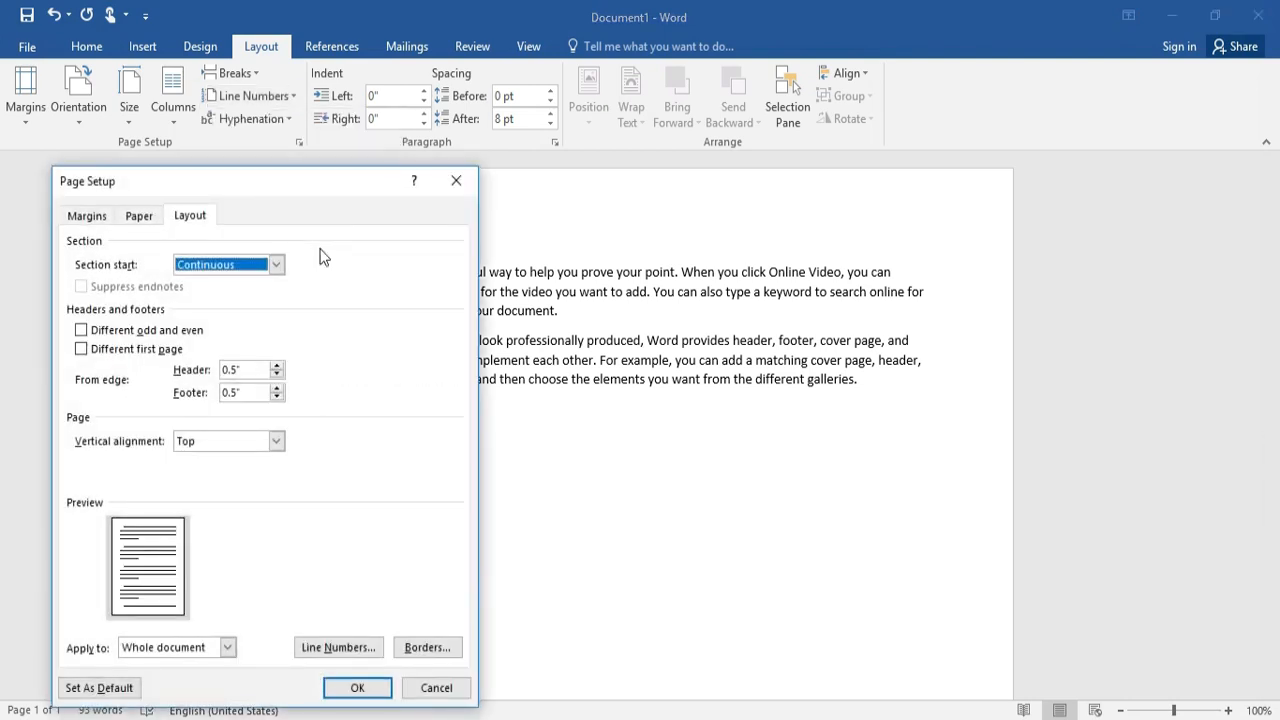
{"action": "left_click_drag", "start_coordinate": [315, 184], "coordinate": [876, 157]}
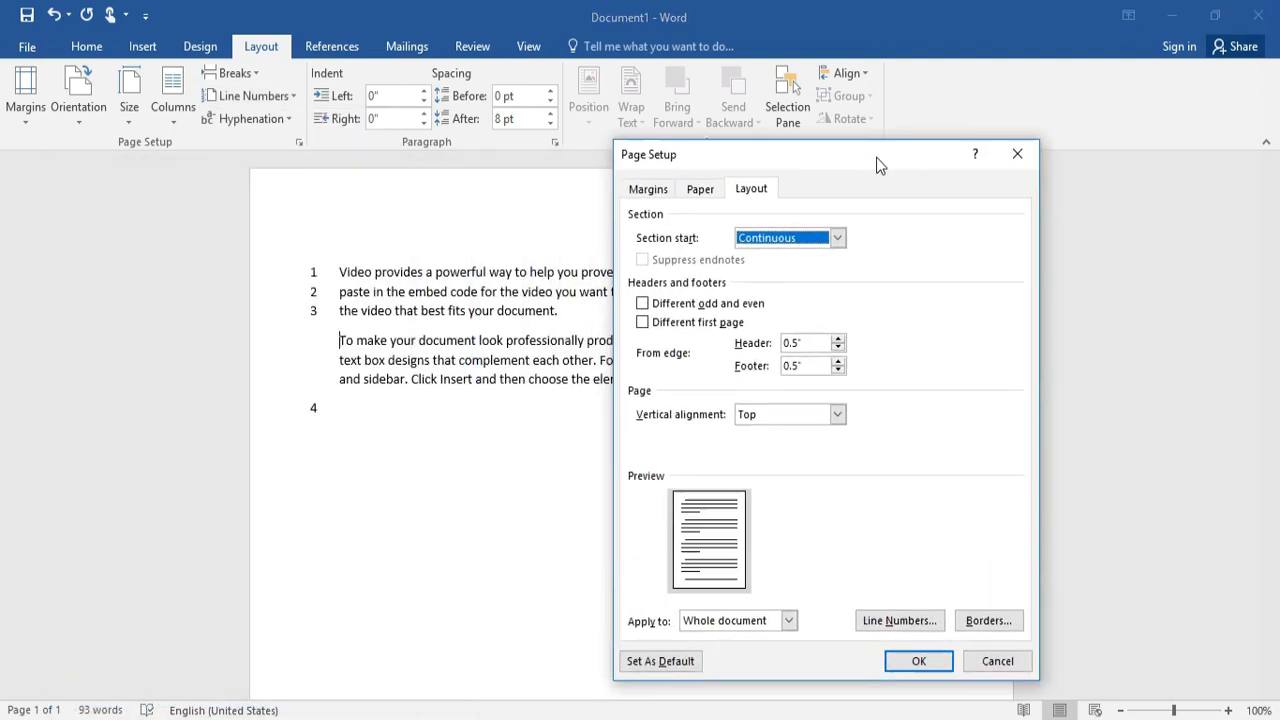
{"action": "left_click", "coordinate": [838, 238]}
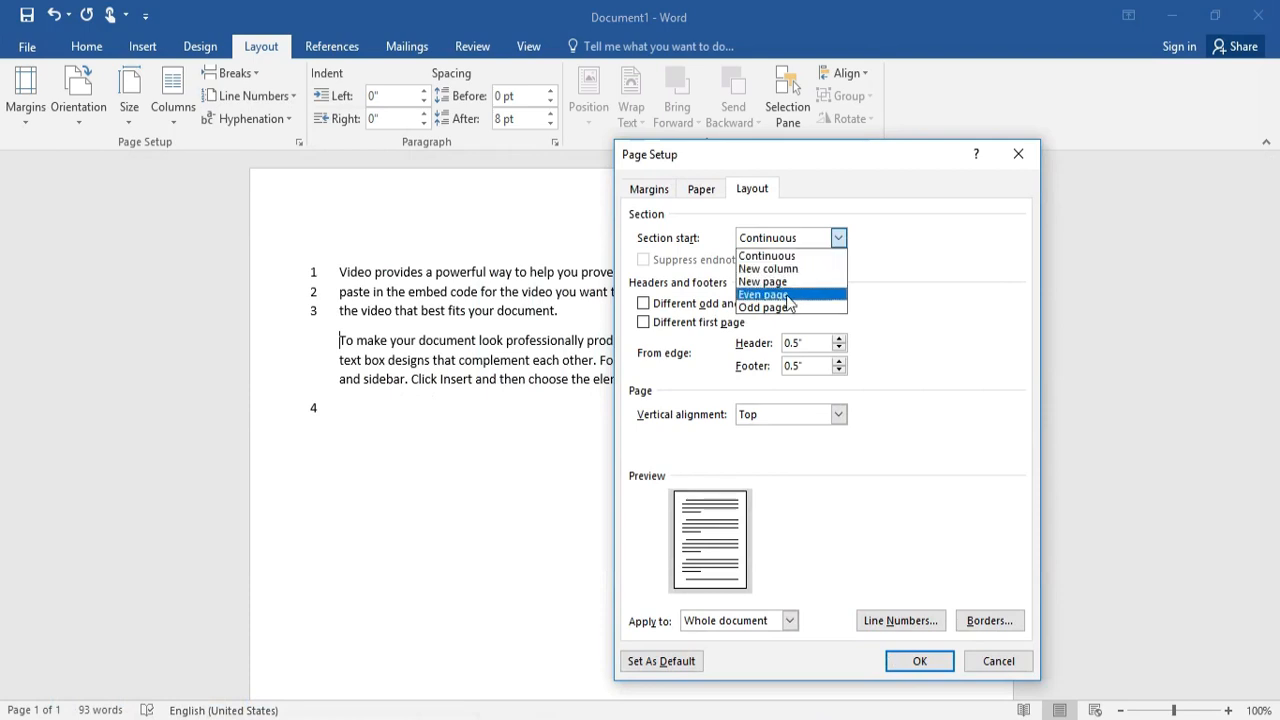
{"action": "left_click", "coordinate": [718, 408]}
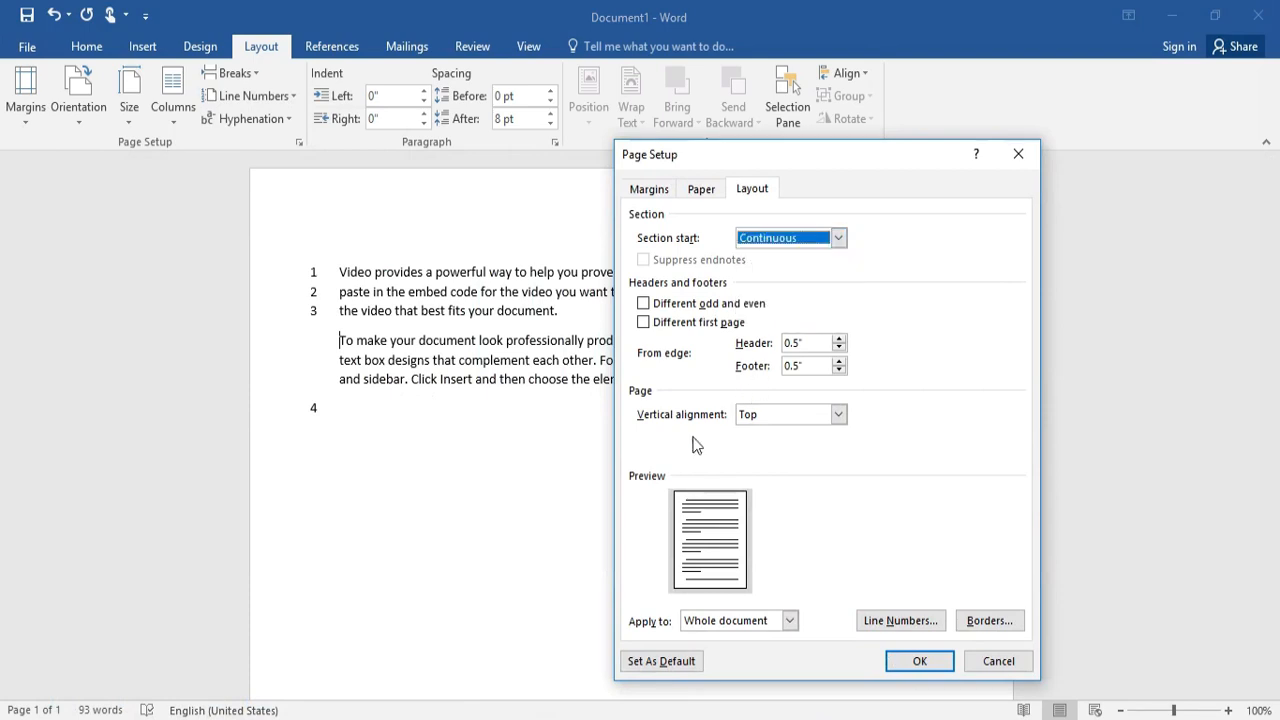
{"action": "left_click", "coordinate": [836, 418]}
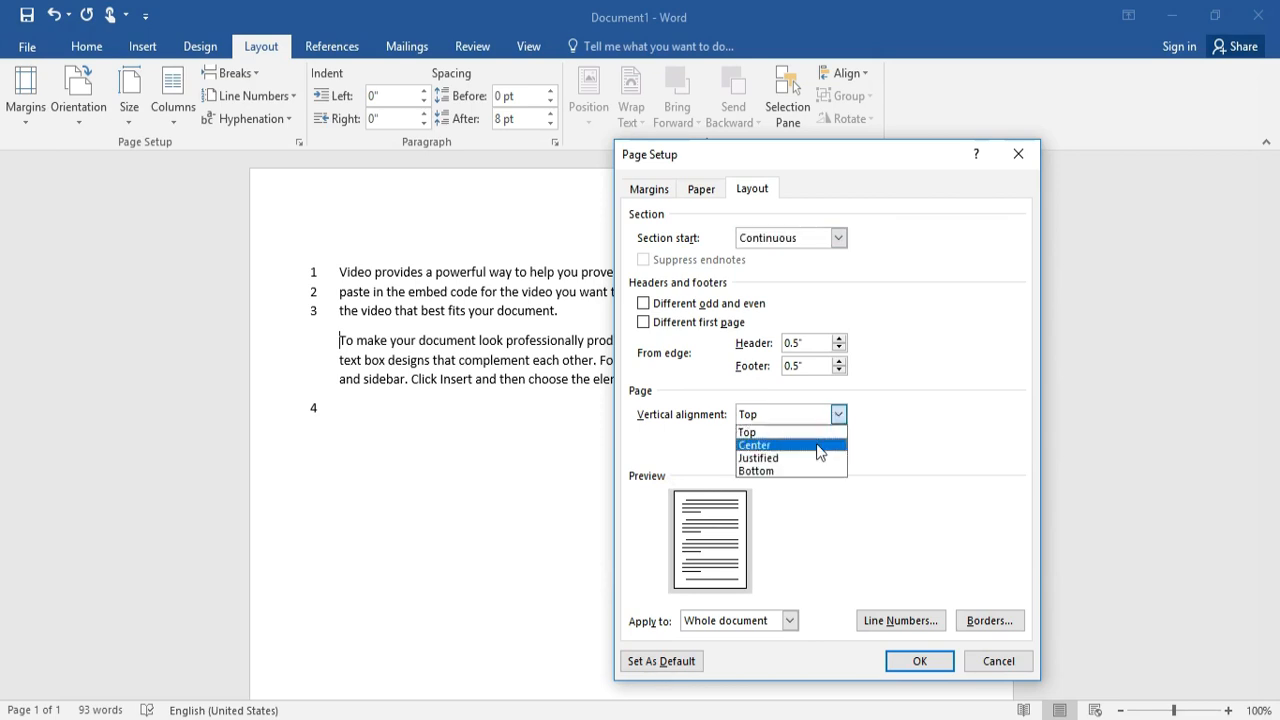
{"action": "left_click", "coordinate": [861, 384]}
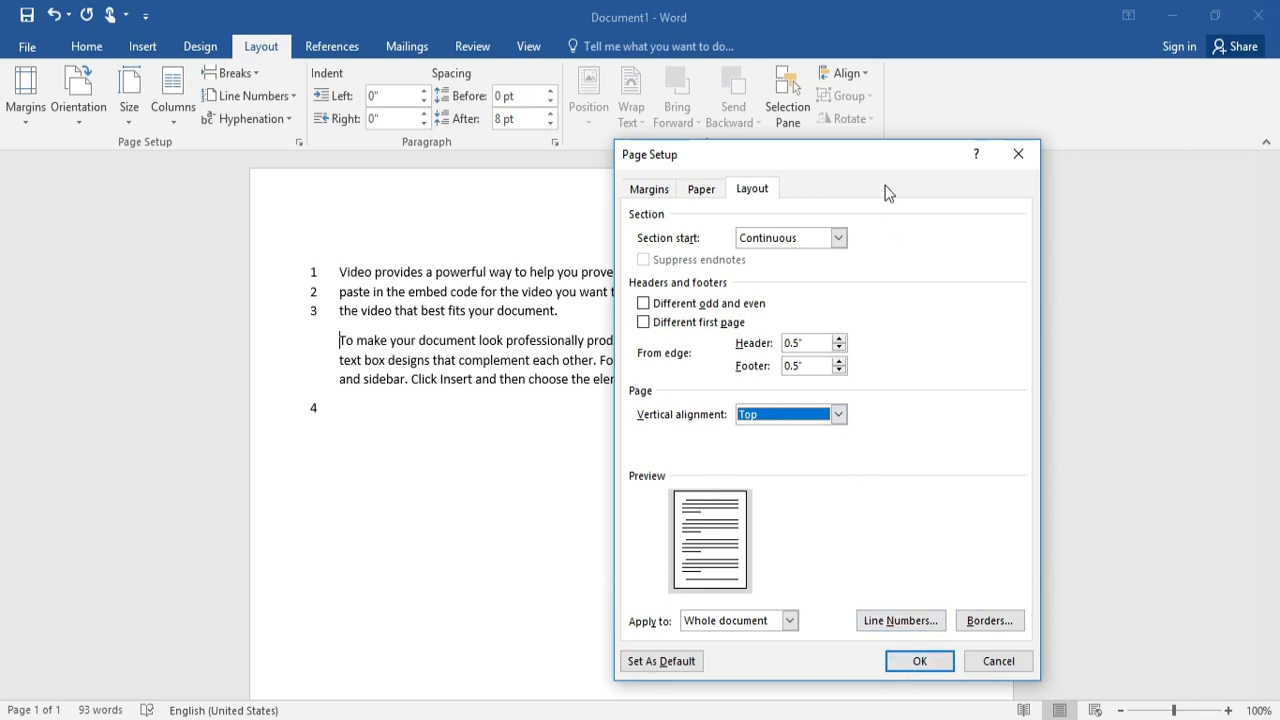
{"action": "left_click_drag", "start_coordinate": [880, 161], "coordinate": [1010, 57]}
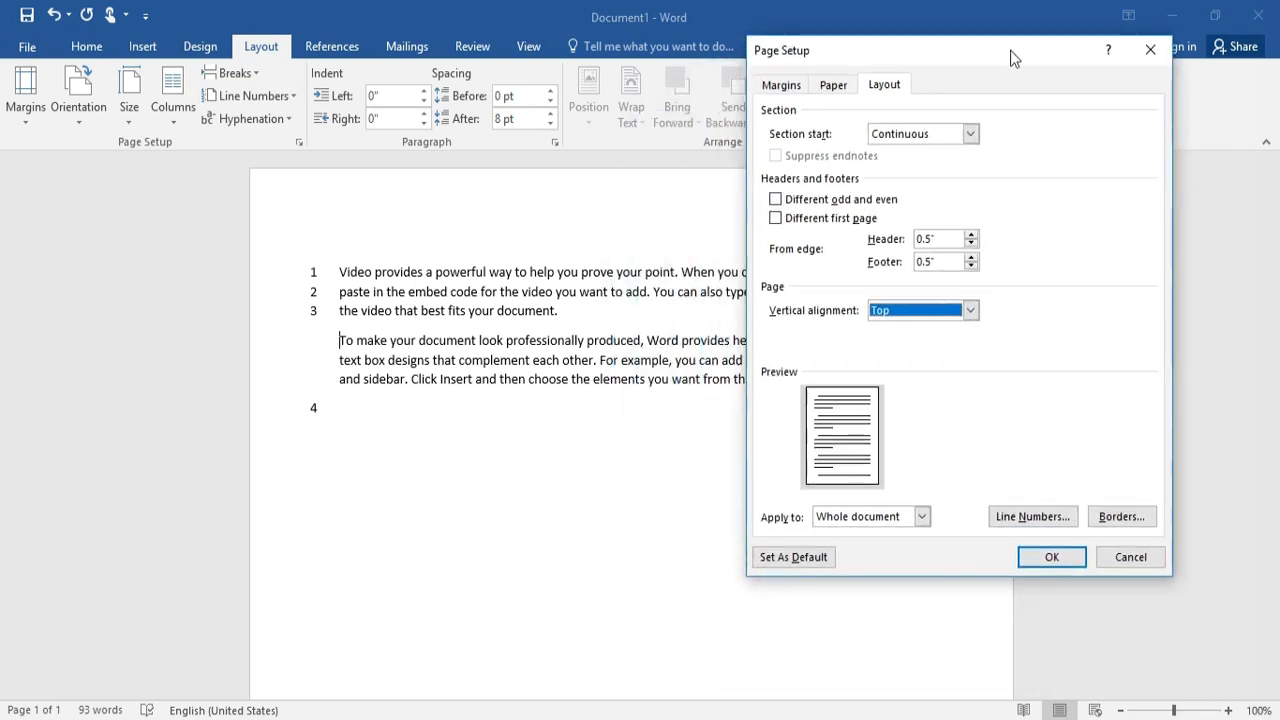
- Review the start, distance, interval and restart settings for line numbers and the page border options, leaving both without applying changes
{"action": "left_click", "coordinate": [1052, 533]}
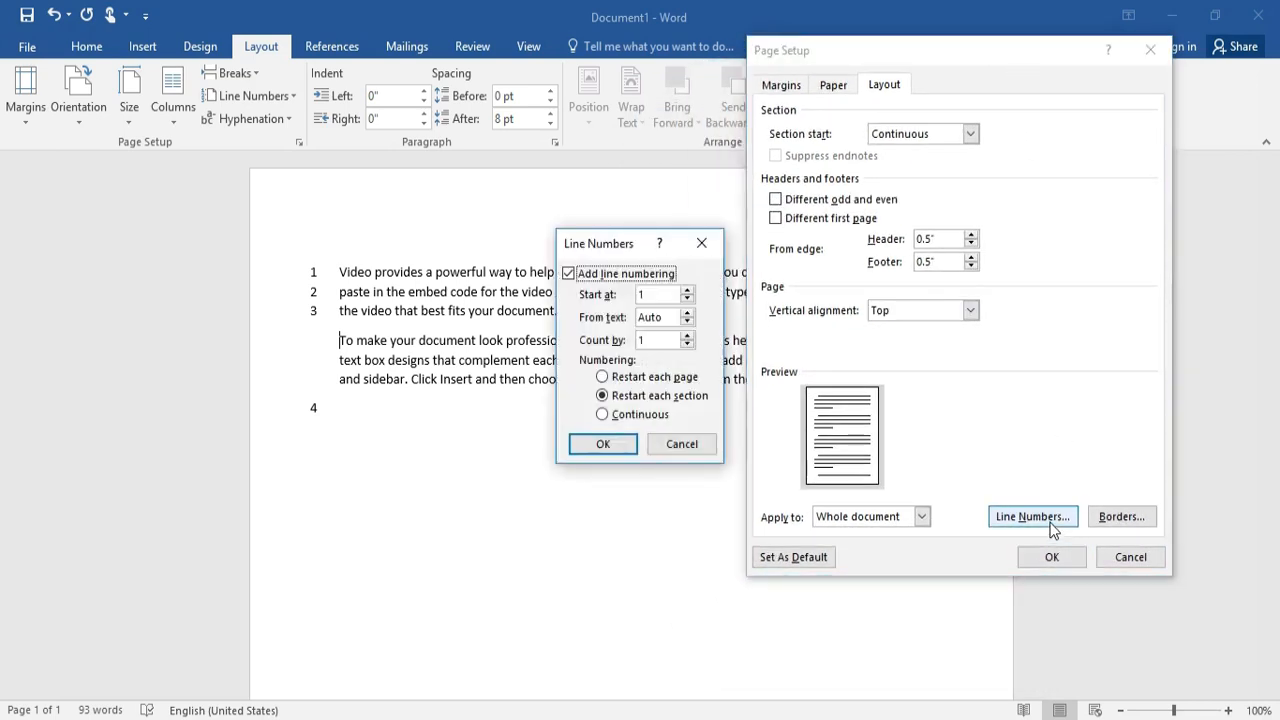
{"action": "left_click", "coordinate": [659, 298]}
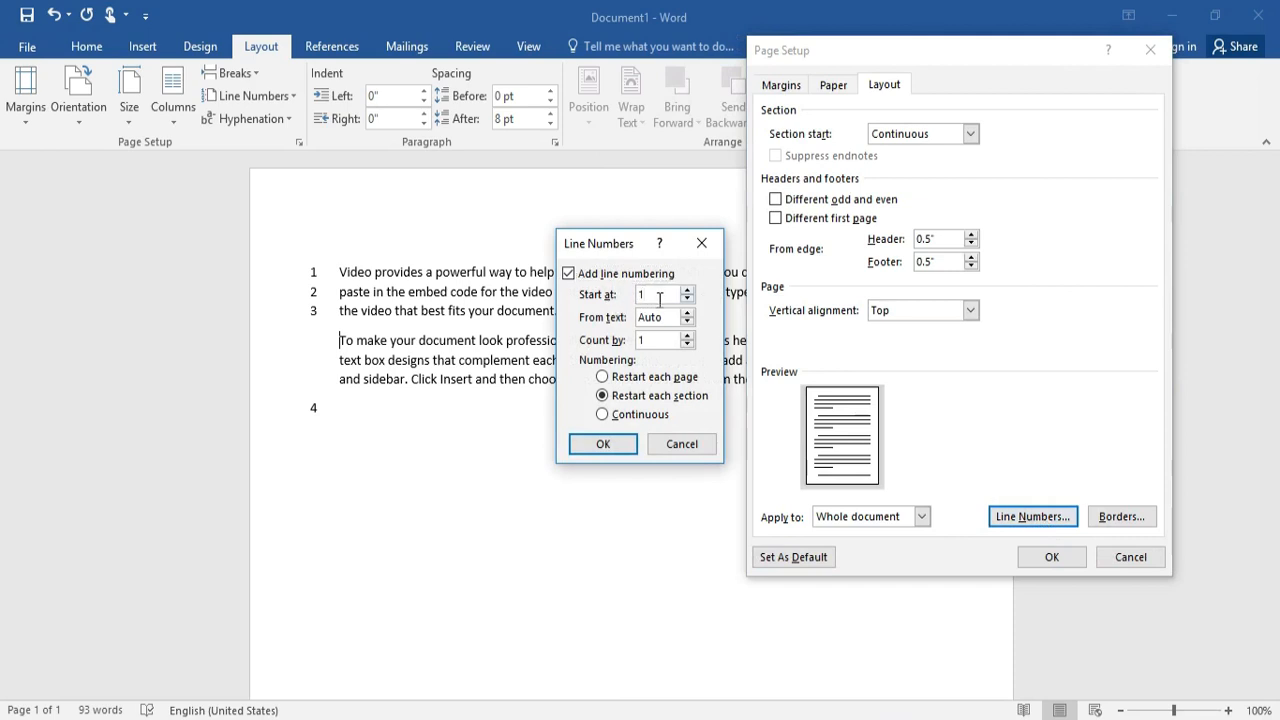
{"action": "left_click", "coordinate": [687, 313]}
{"action": "left_click", "coordinate": [617, 383]}
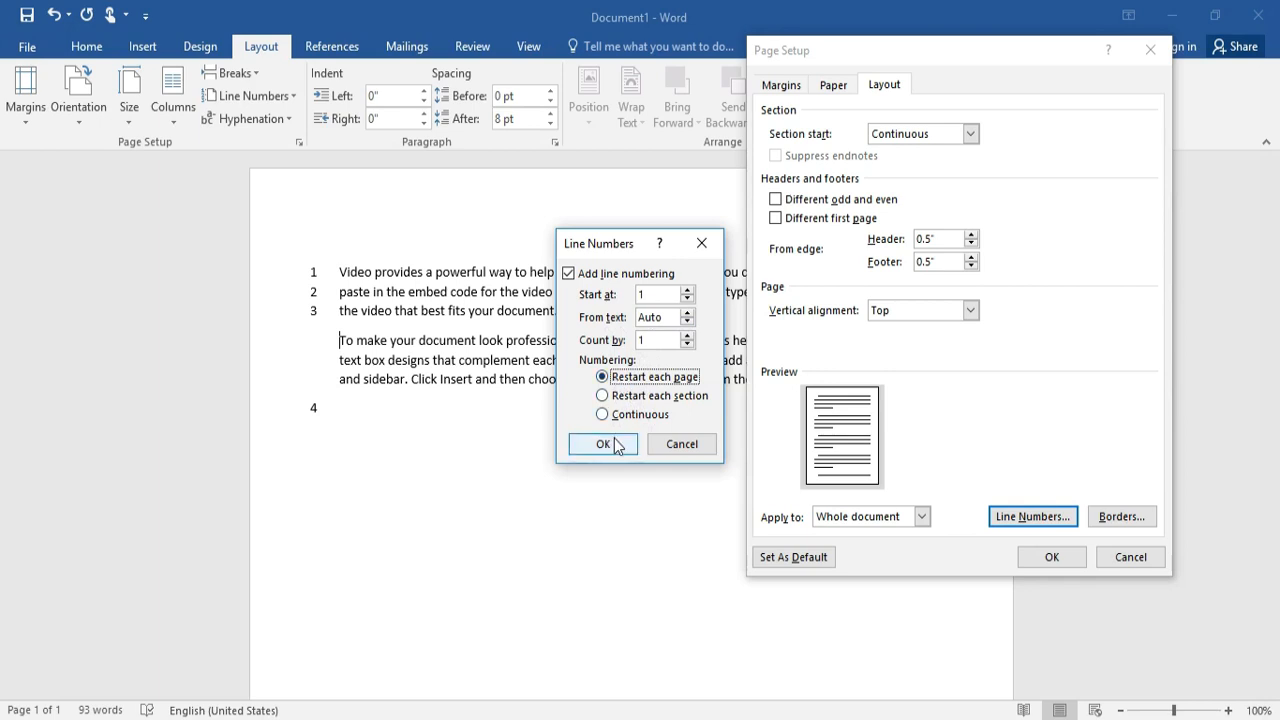
{"action": "left_click", "coordinate": [673, 444]}
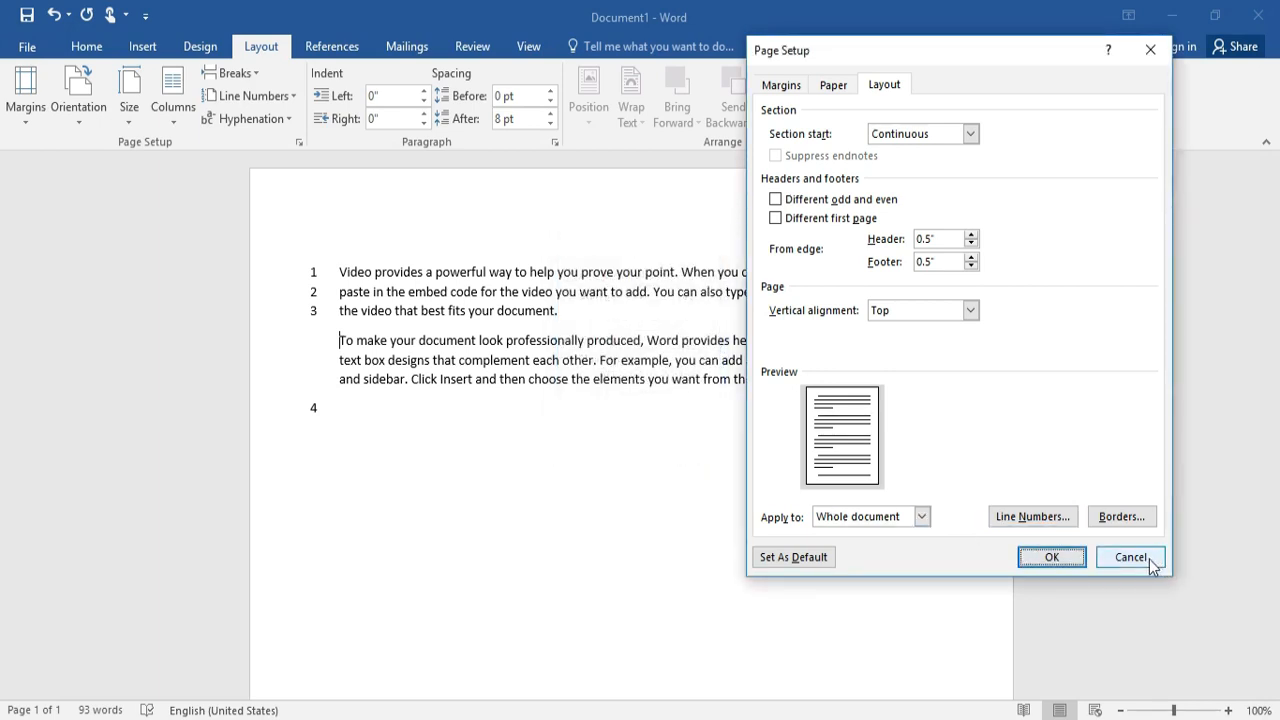
{"action": "left_click", "coordinate": [1121, 516]}
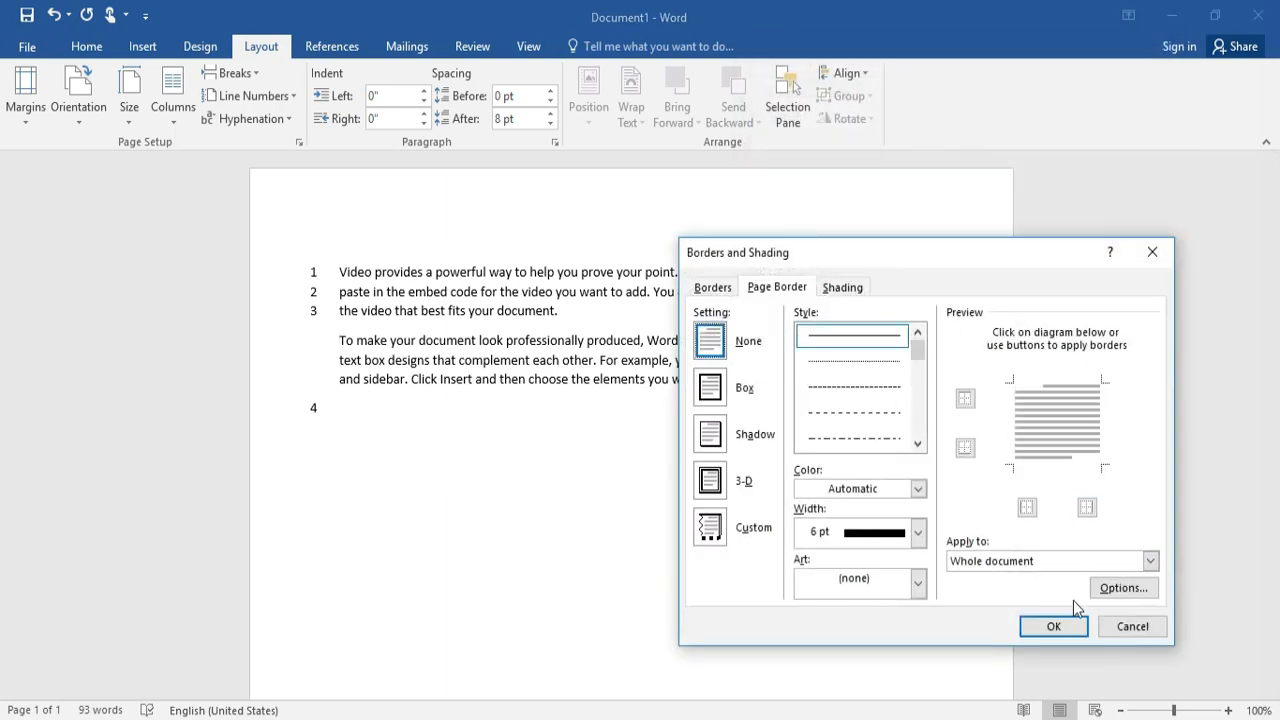
{"action": "left_click", "coordinate": [1133, 626]}
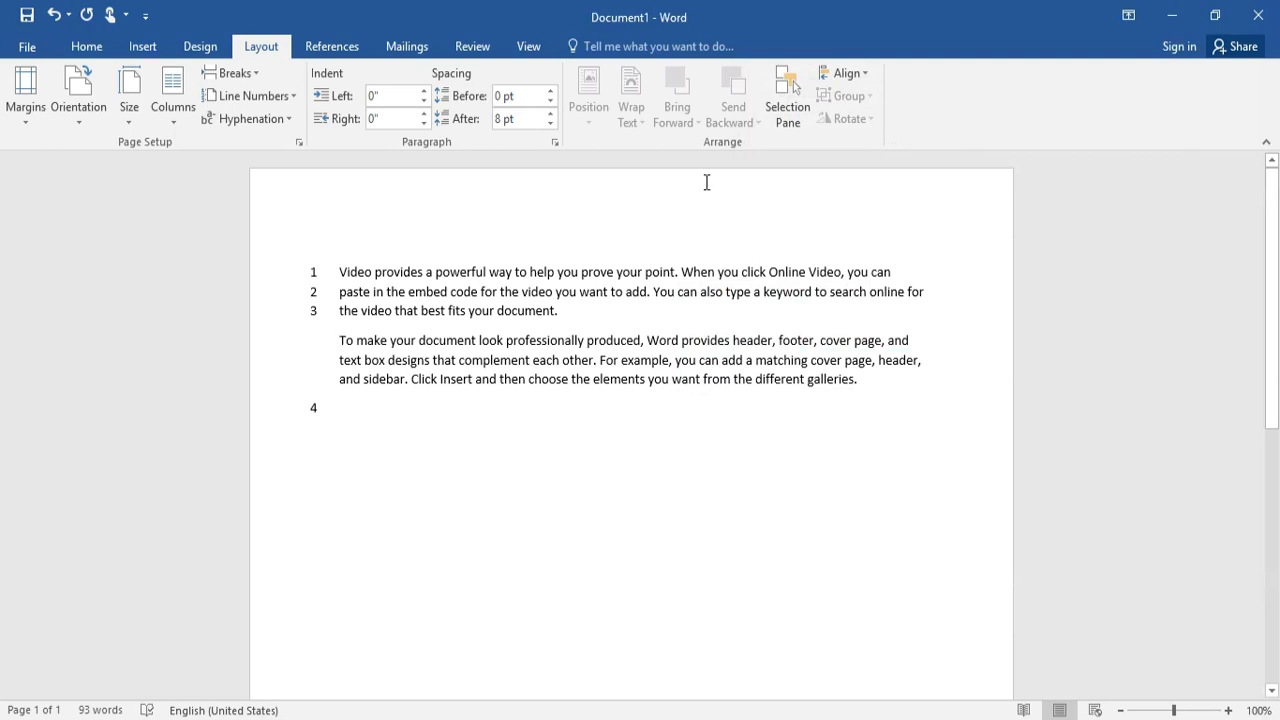
{"action": "left_click", "coordinate": [285, 97]}
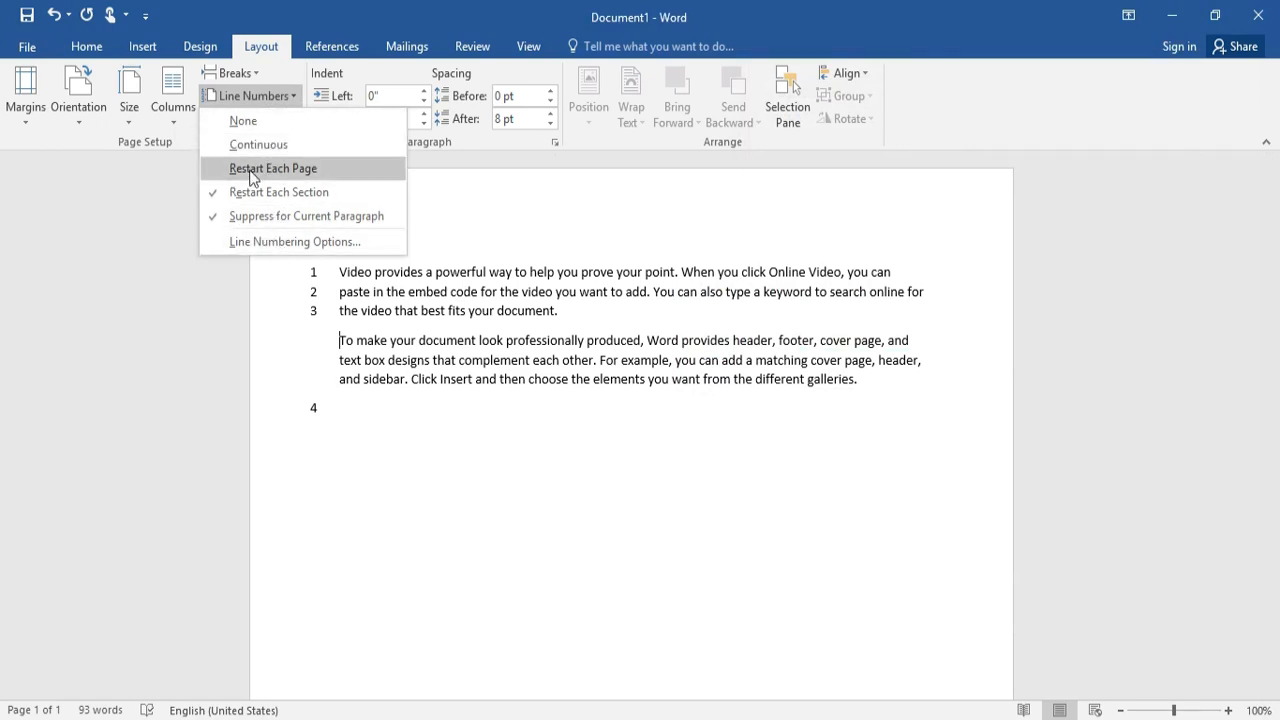
{"action": "left_click", "coordinate": [220, 192]}
{"action": "left_click", "coordinate": [255, 96]}
{"action": "left_click", "coordinate": [214, 166]}
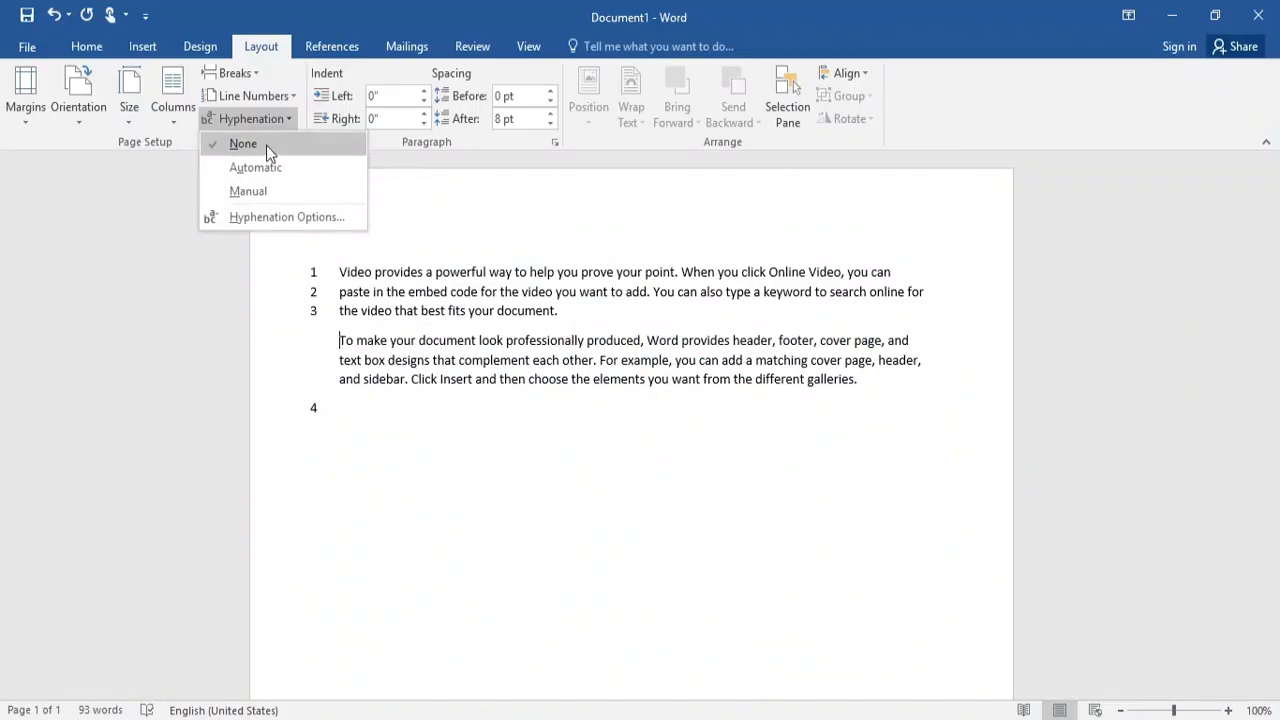
- Insert the word "apple" after "you can" at the end of the first paragraph's first line
{"action": "left_click", "coordinate": [275, 167]}
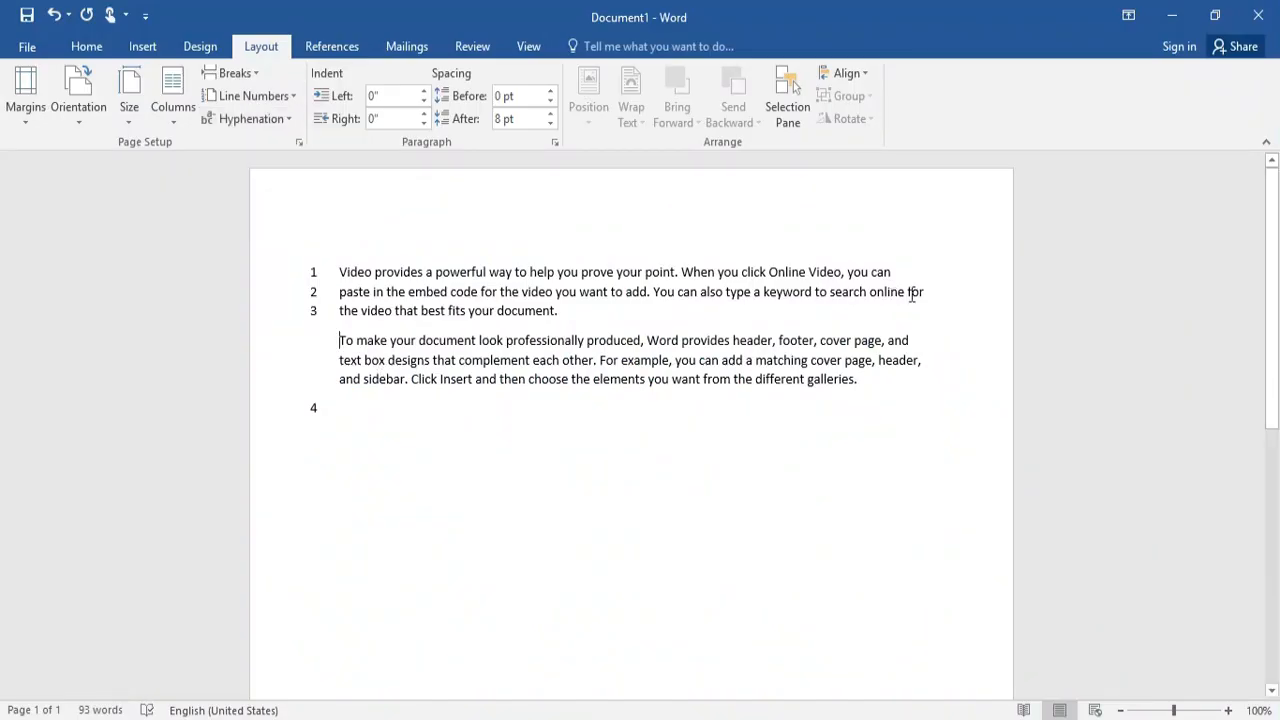
{"action": "left_click_drag", "start_coordinate": [878, 381], "coordinate": [351, 256]}
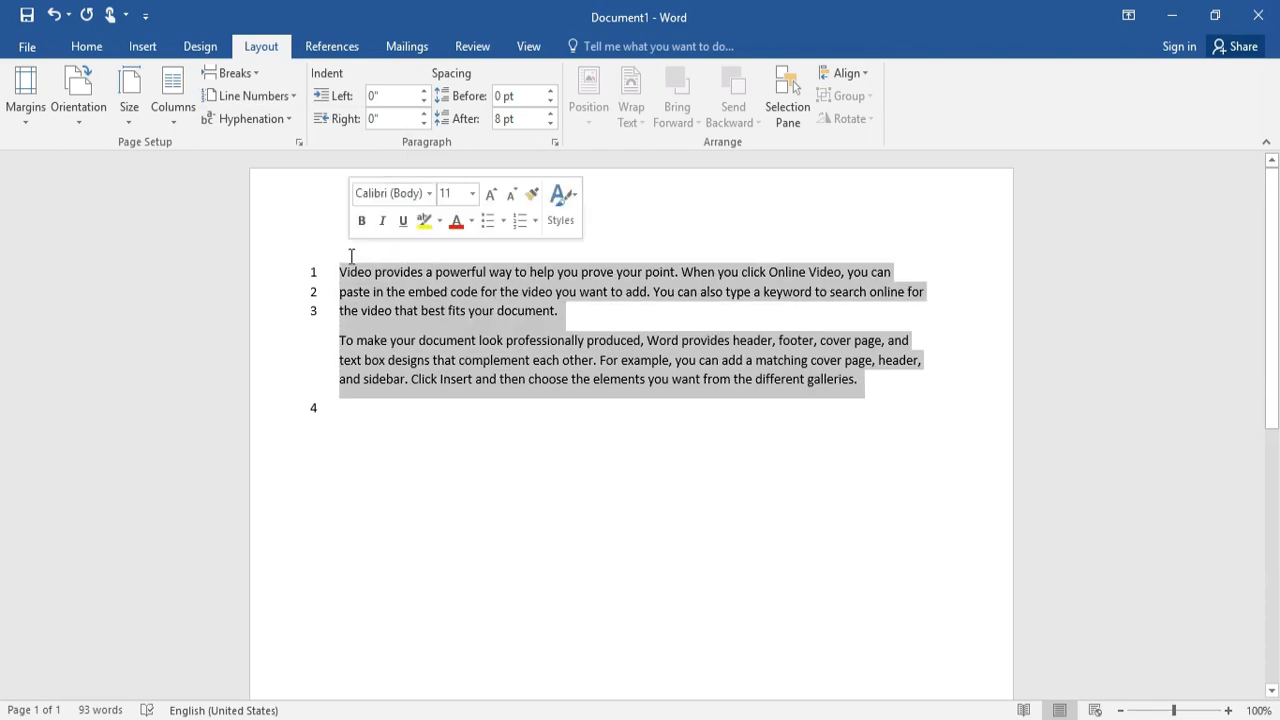
{"action": "left_click", "coordinate": [913, 270]}
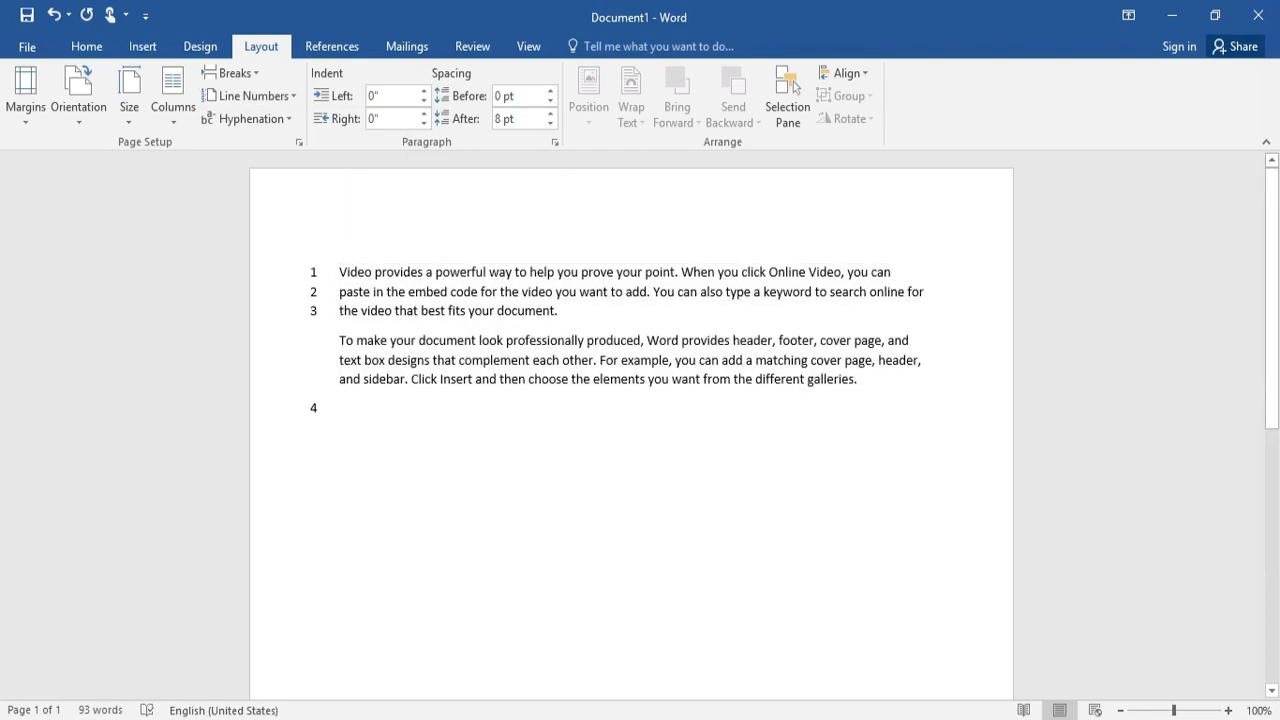
{"action": "type", "text": "apple"}
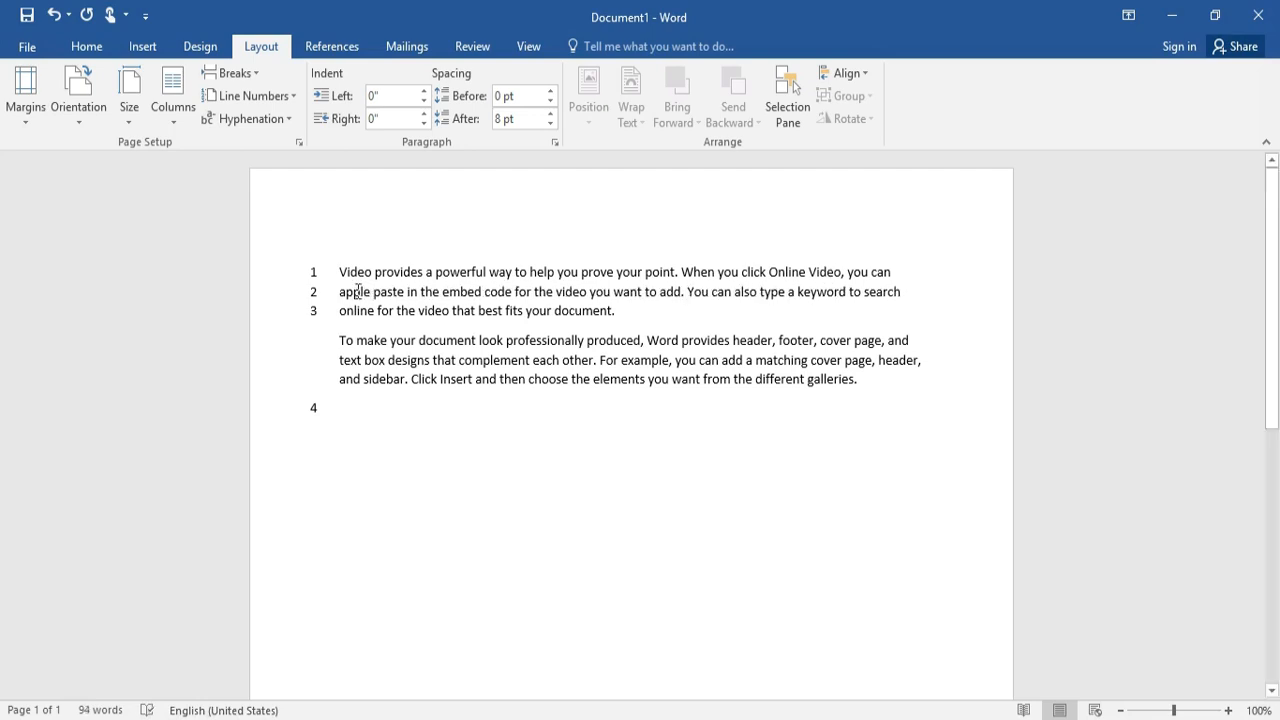
- Turn on automatic hyphenation for the document
{"action": "left_click", "coordinate": [238, 119]}
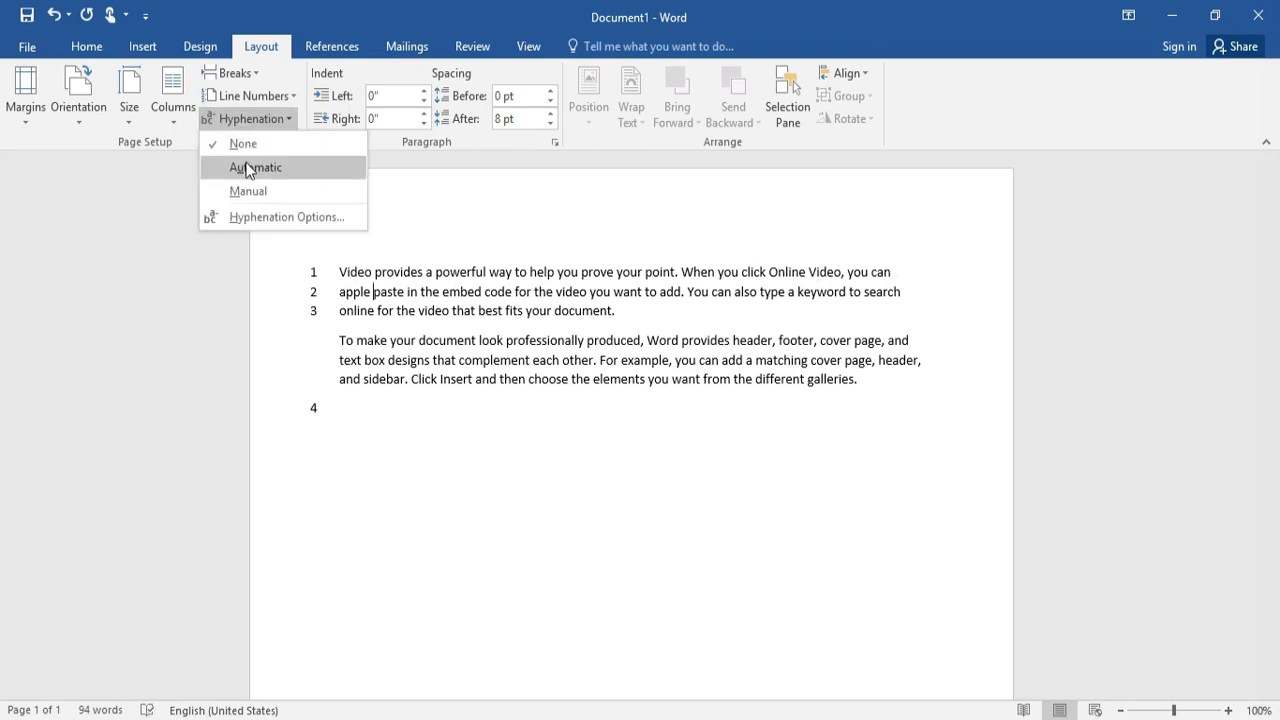
{"action": "left_click", "coordinate": [249, 168]}
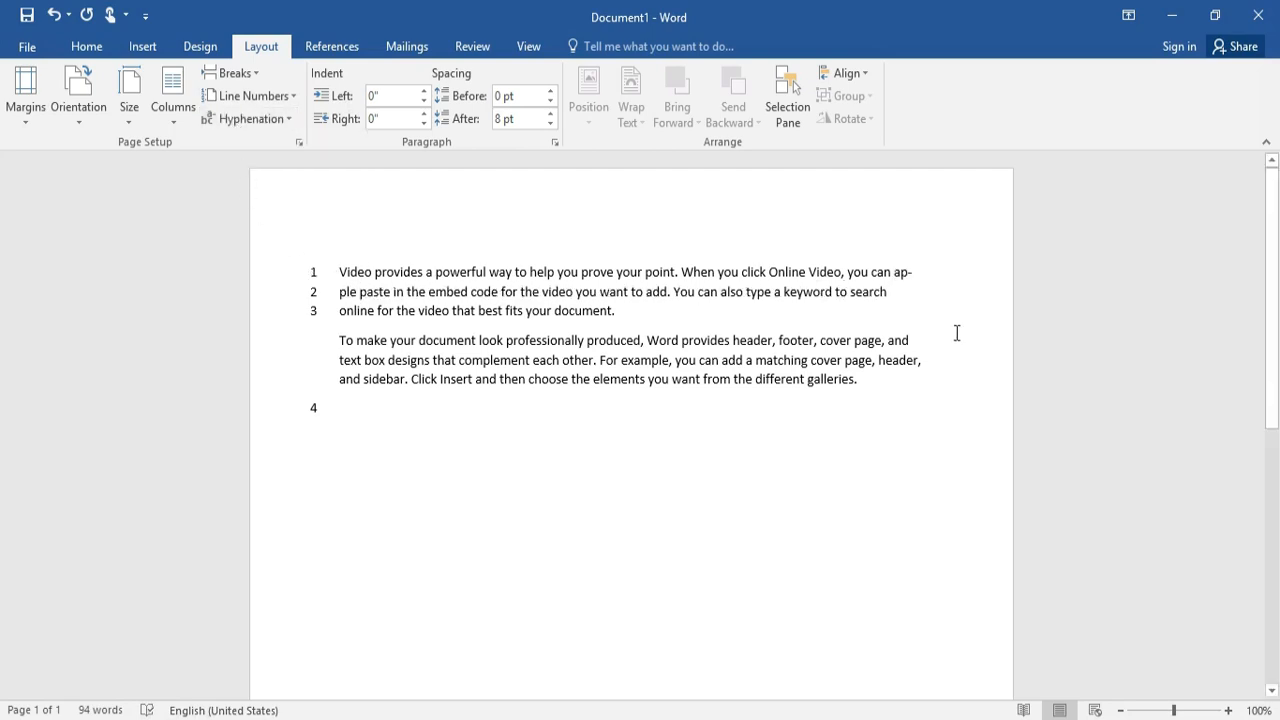
{"action": "key", "text": "shift+Left"}
{"action": "left_click", "coordinate": [907, 272]}
- Examine the hyphenation choices and how the word "apple" is split across the first paragraph's first two lines
{"action": "left_click", "coordinate": [270, 120]}
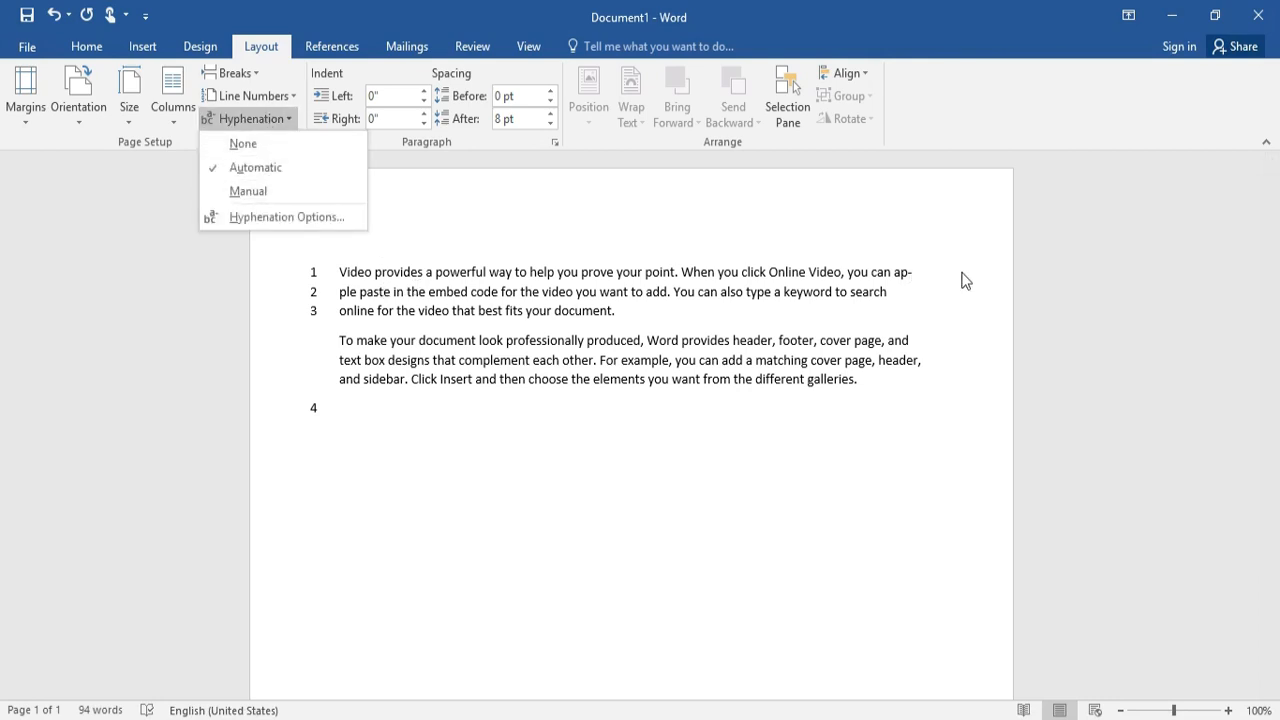
{"action": "left_click", "coordinate": [899, 272]}
{"action": "double_click", "coordinate": [897, 272]}
{"action": "left_click", "coordinate": [354, 296]}
{"action": "left_click_drag", "start_coordinate": [358, 292], "coordinate": [340, 292]}
{"action": "left_click", "coordinate": [439, 379]}
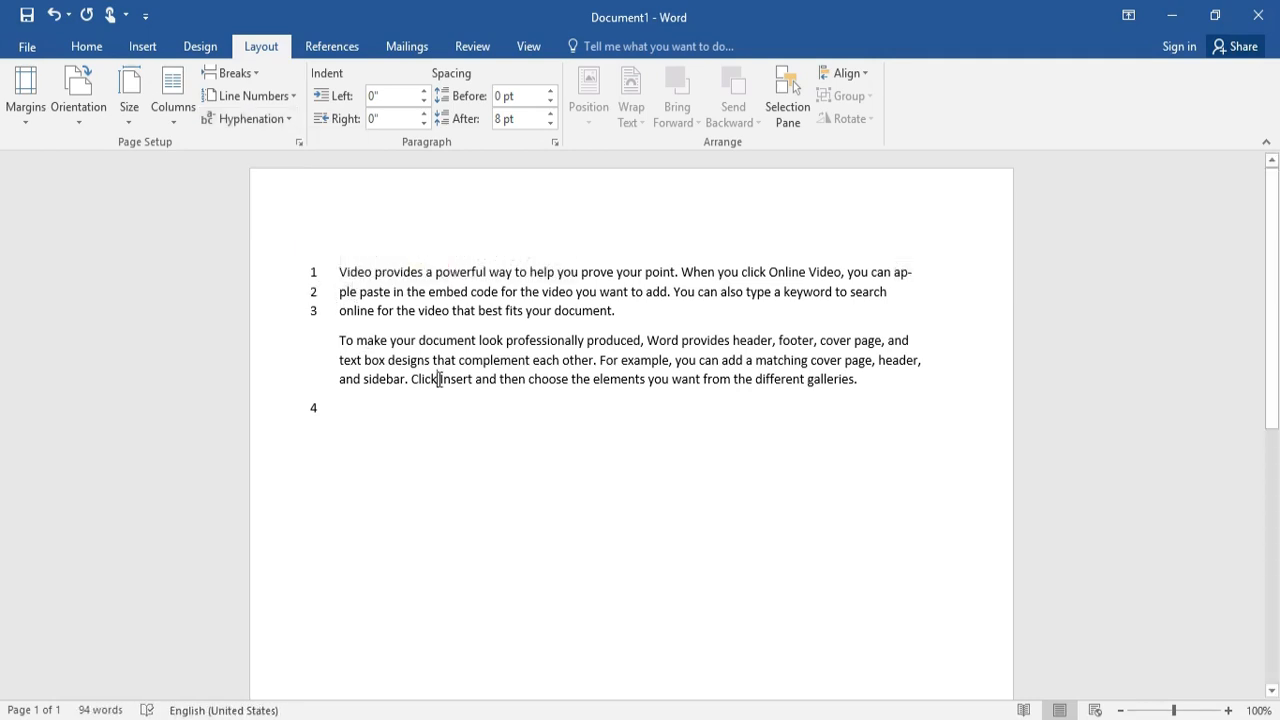
{"action": "left_click", "coordinate": [252, 123]}
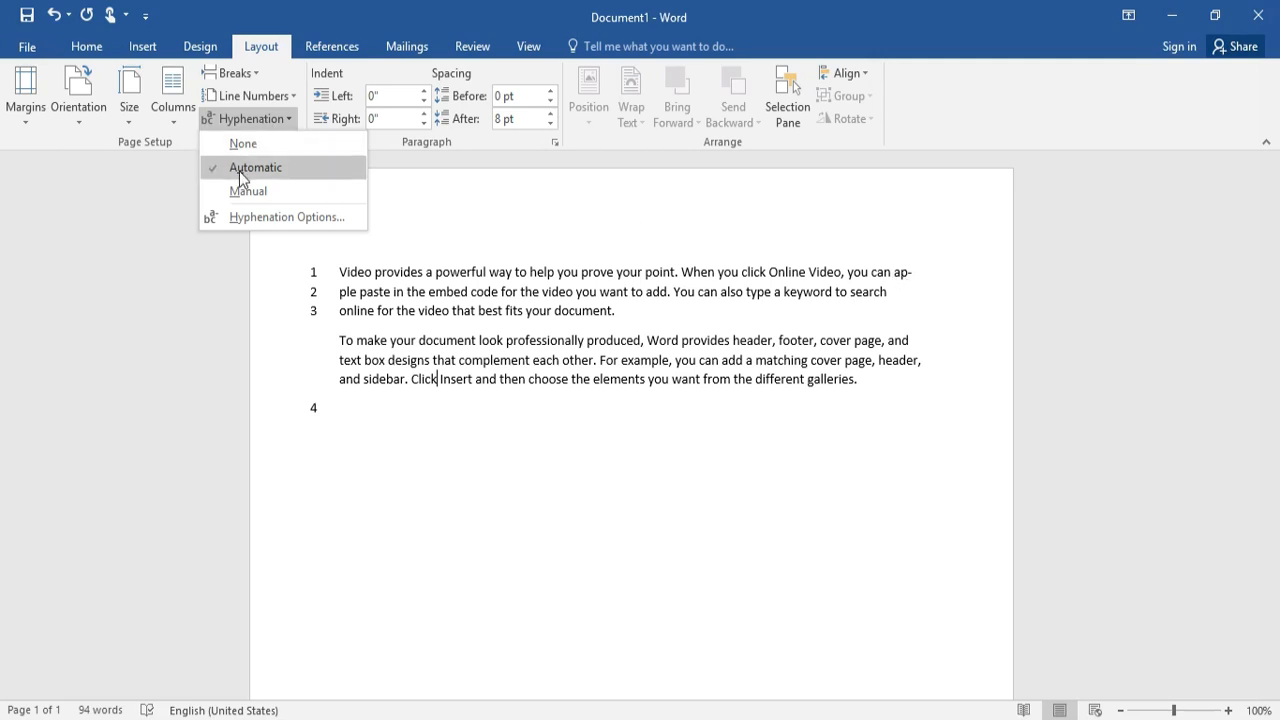
{"action": "left_click", "coordinate": [896, 310]}
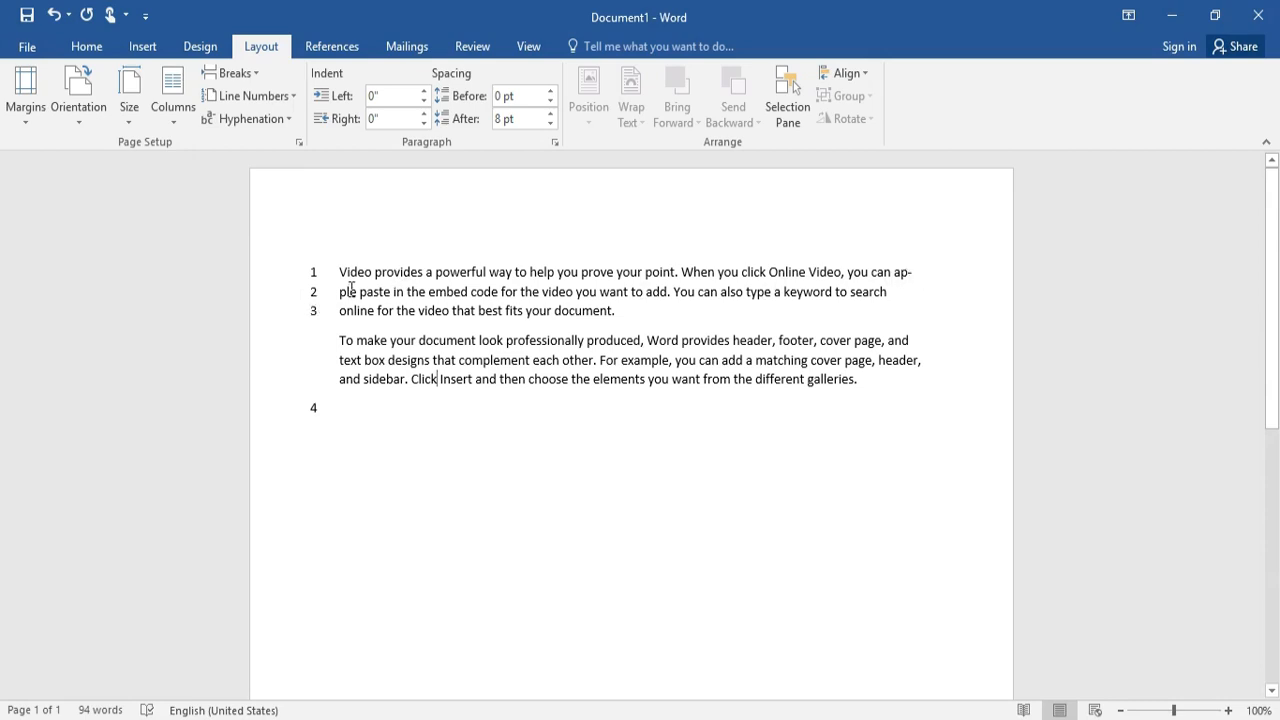
{"action": "left_click_drag", "start_coordinate": [339, 291], "coordinate": [356, 291]}
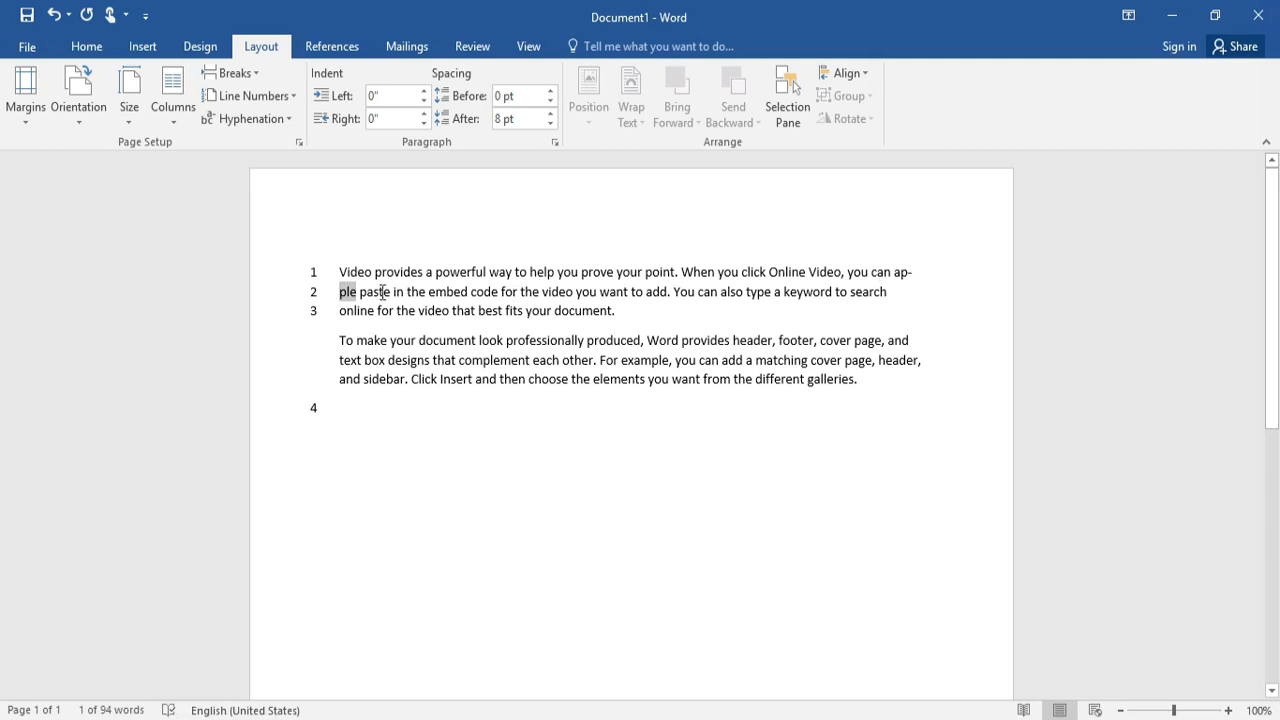
- Run manual hyphenation on the document from the second paragraph and dismiss the completion notice
{"action": "left_click", "coordinate": [585, 341]}
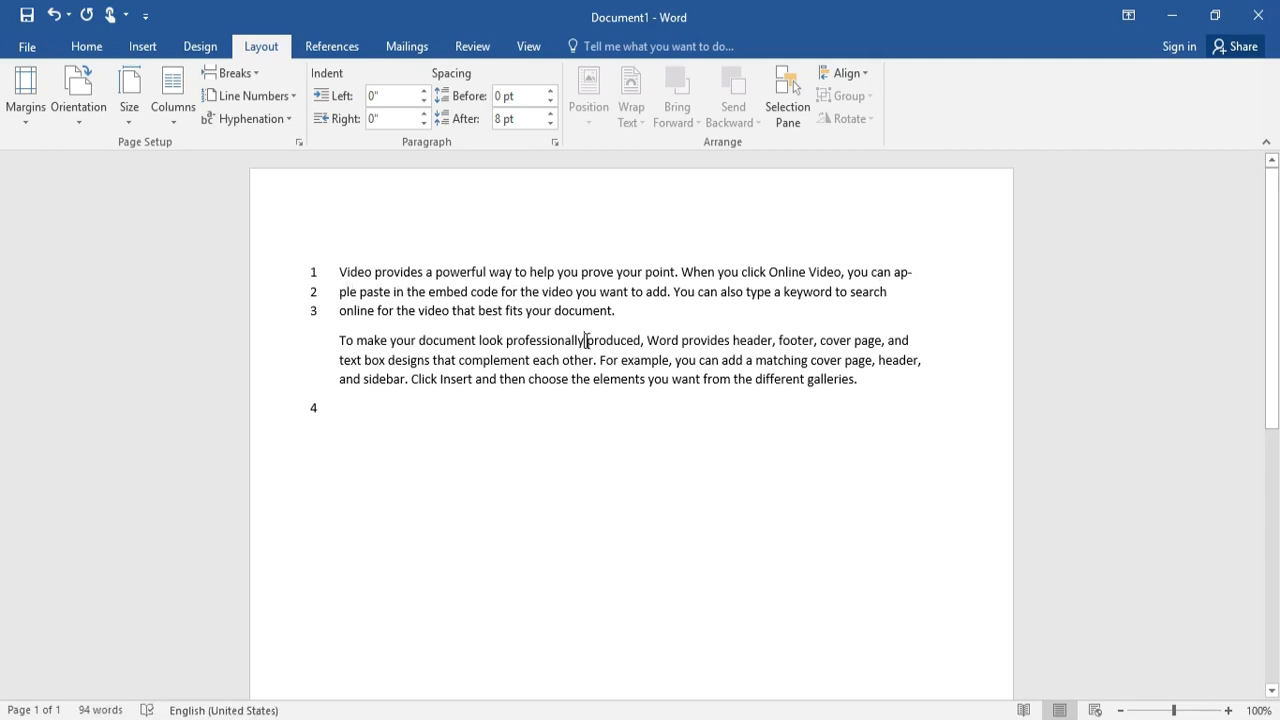
{"action": "left_click", "coordinate": [283, 97]}
{"action": "left_click", "coordinate": [283, 97]}
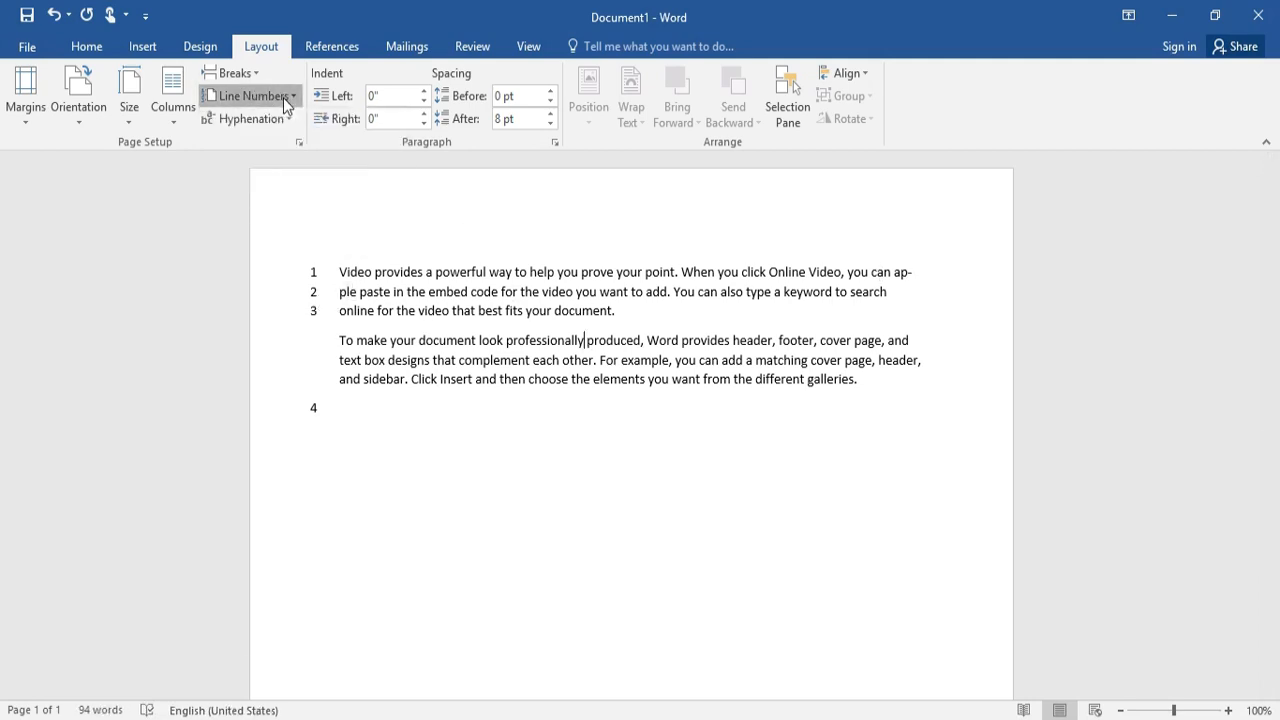
{"action": "left_click", "coordinate": [271, 118]}
{"action": "left_click", "coordinate": [268, 190]}
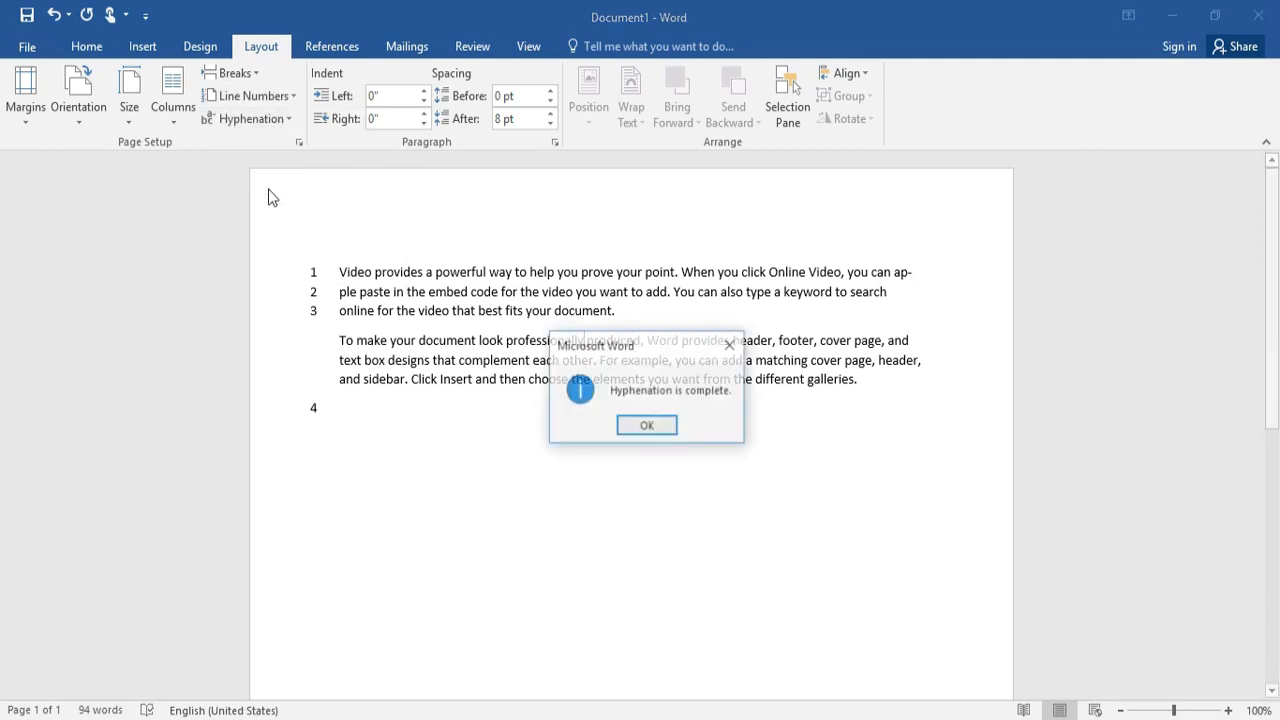
{"action": "left_click", "coordinate": [647, 427]}
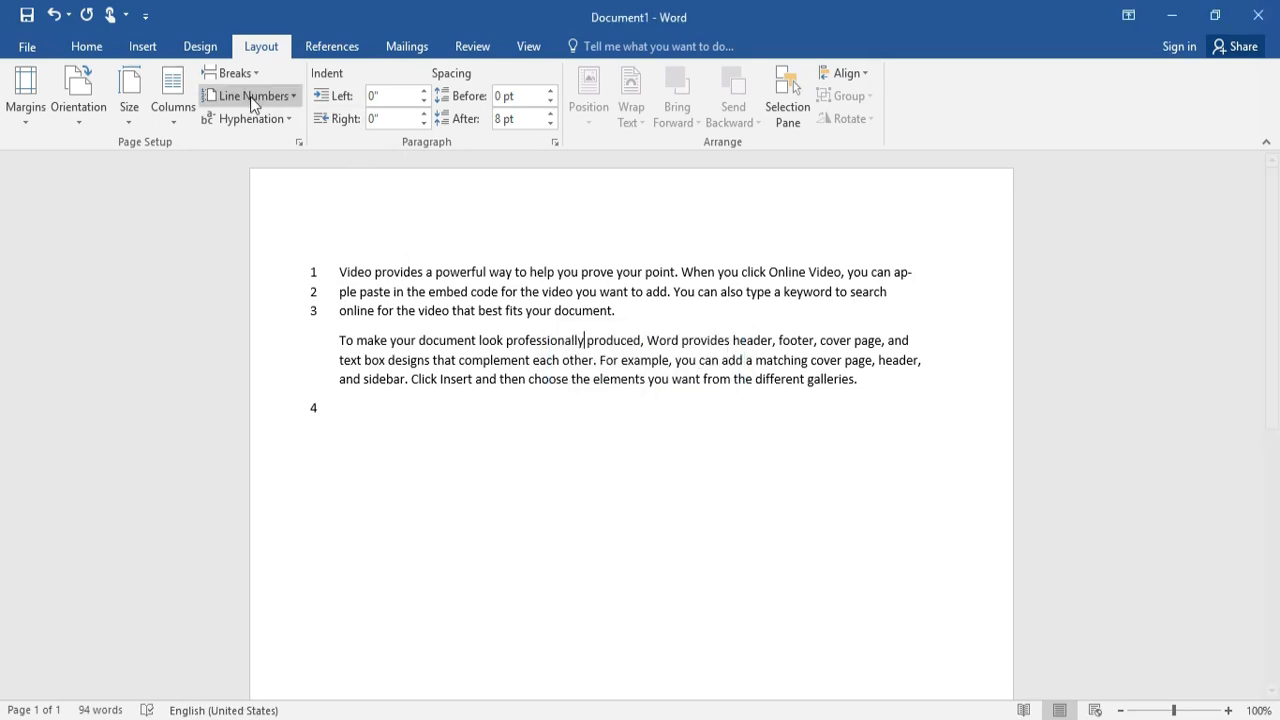